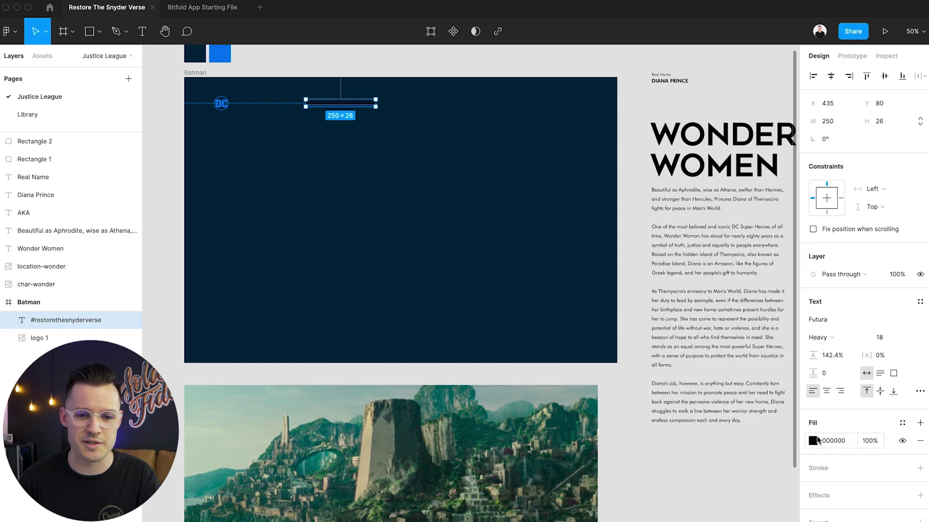
Set the #RESTORETHESNYDERVERSE text fill to white (FFFFFF) and deselect the text.
click(814, 441)
text(ffffff)
key(Return)
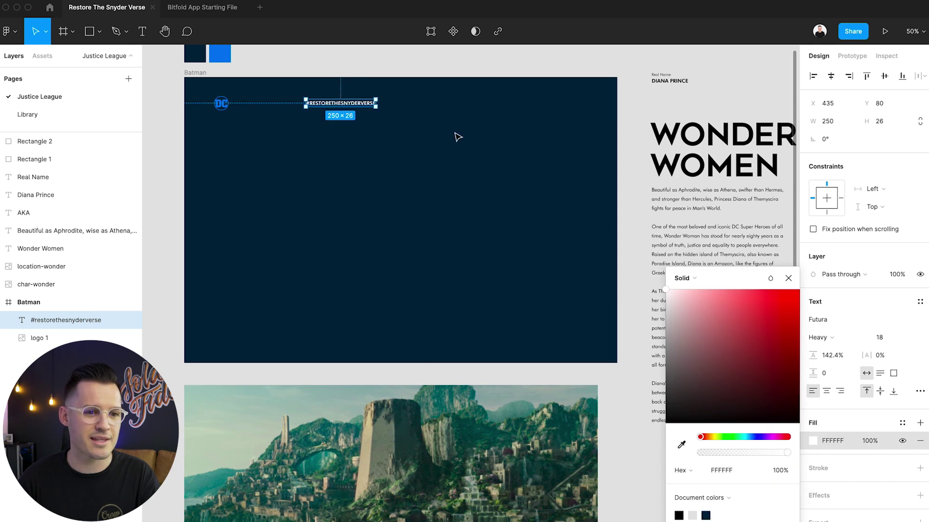
click(456, 135)
Move the #RESTORETHESNYDERVERSE text beside the DC logo in the header, at about X 177, Y 81.
drag(346, 103, 273, 108)
scroll(411, 213, up, 5)
scroll(413, 215, down, 2)
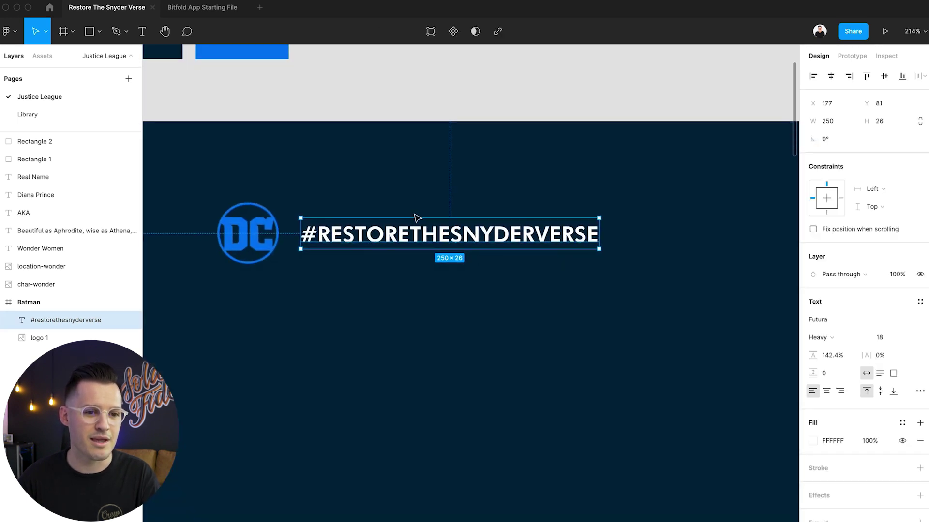
scroll(416, 237, down, 3)
drag(445, 260, 327, 223)
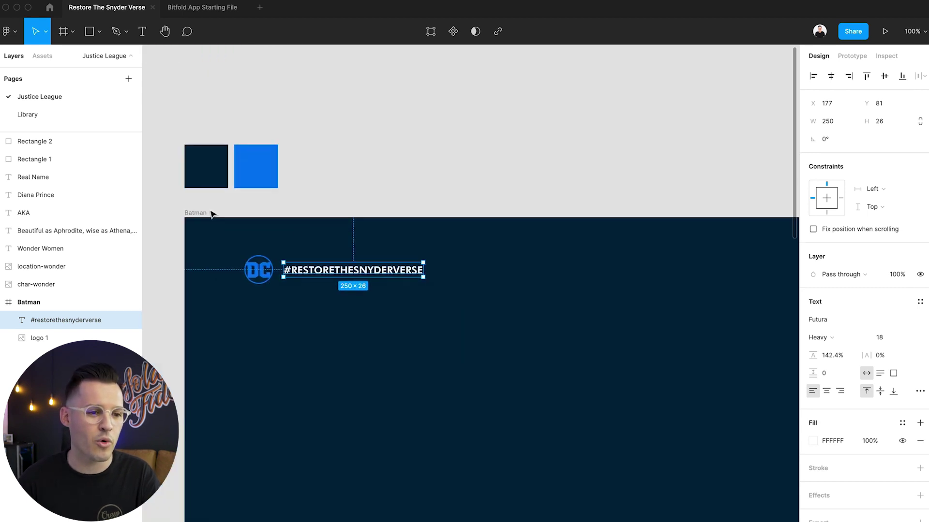
click(200, 214)
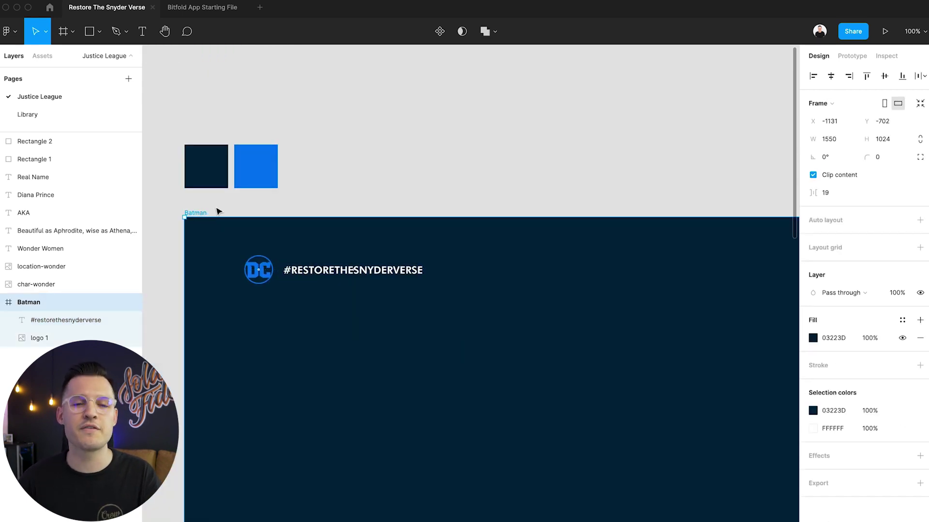
click(333, 182)
key(minus)
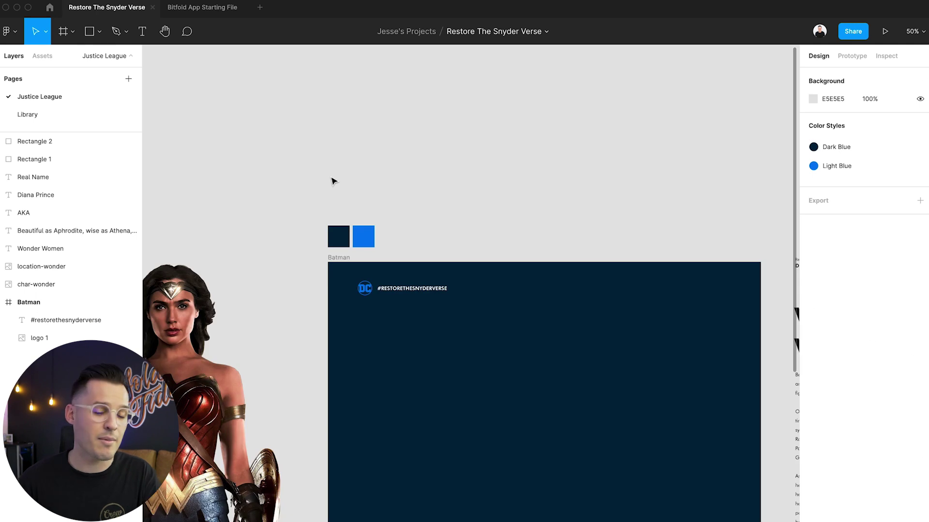
drag(509, 338, 473, 220)
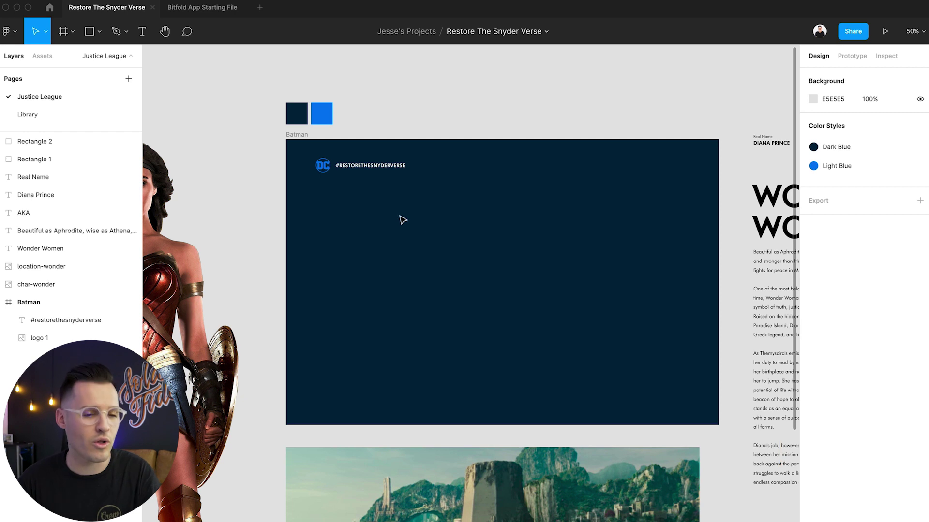
scroll(404, 220, right, 3)
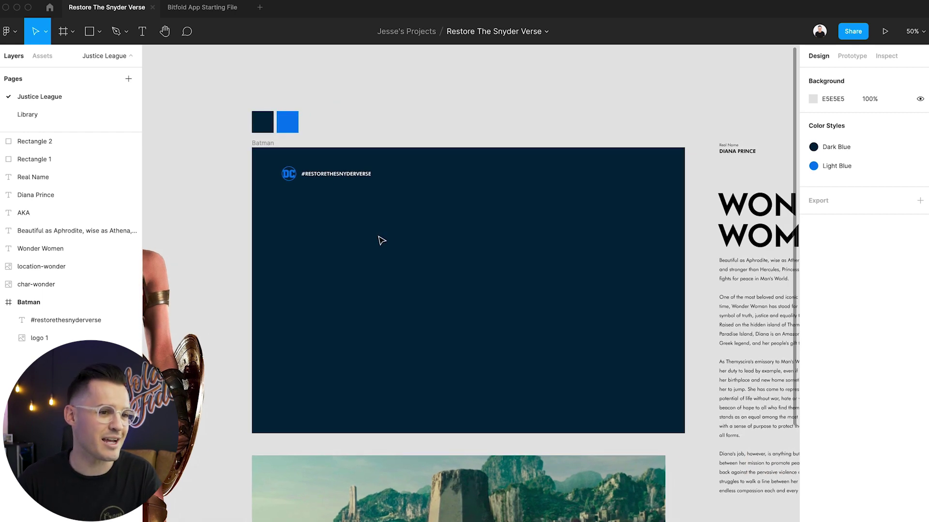
Copy the Menu-right icon from the Library page and paste it into the Batman frame on the Justice League page.
click(52, 116)
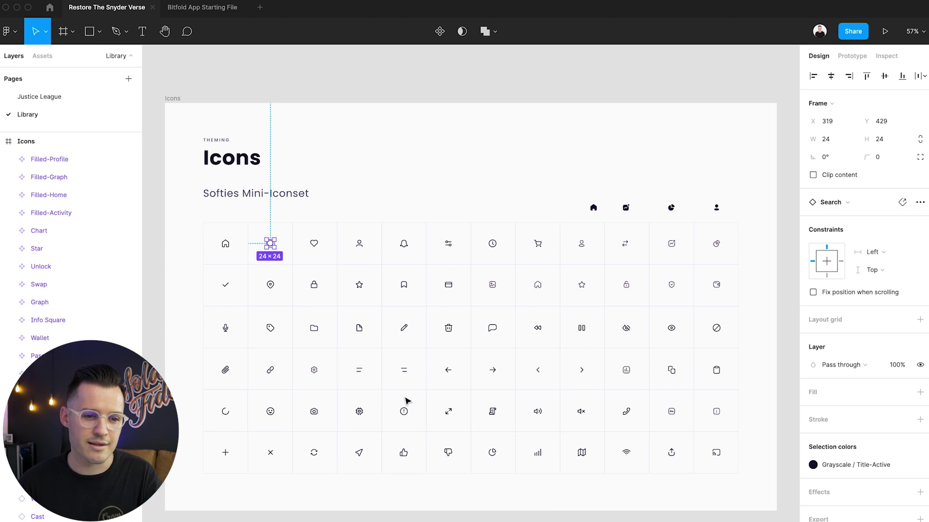
click(405, 371)
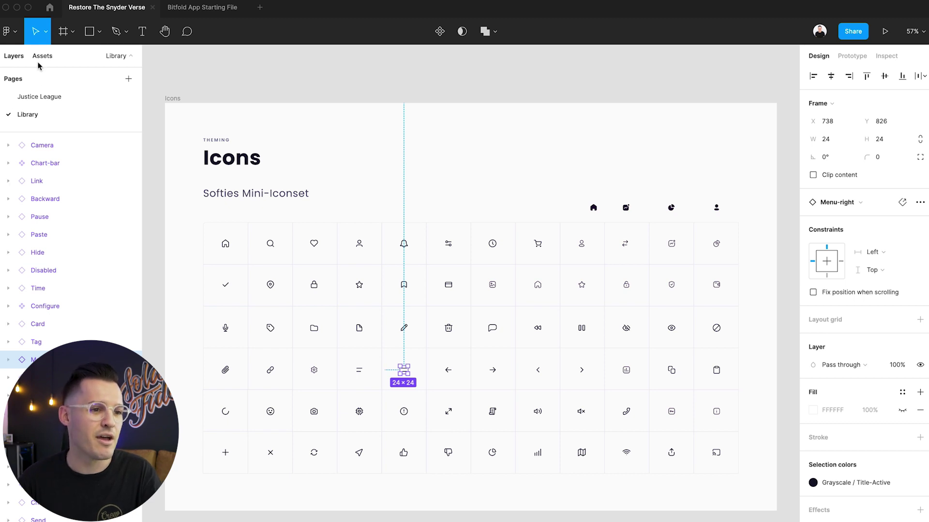
click(39, 97)
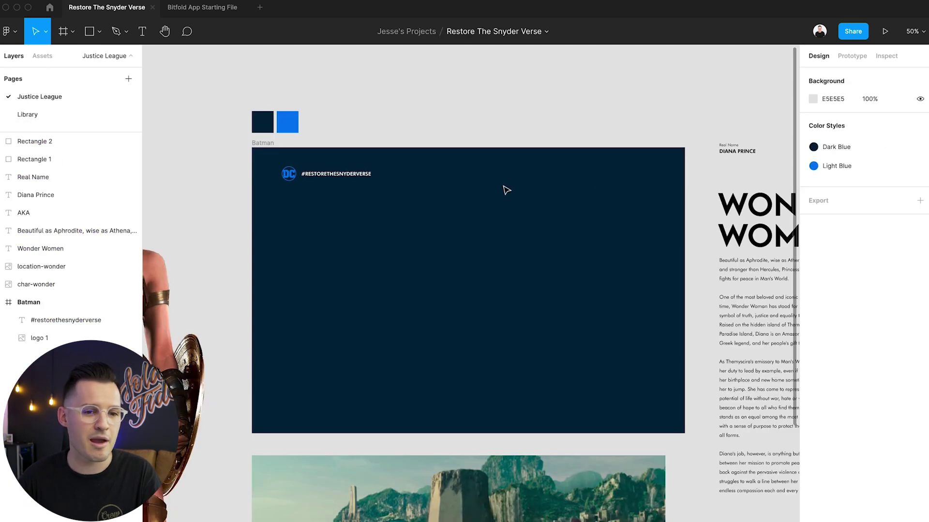
key(ctrl+v)
Detach the Menu-right icon's color style and set its color to white (FFFFFF).
key(z)
drag(486, 291, 443, 325)
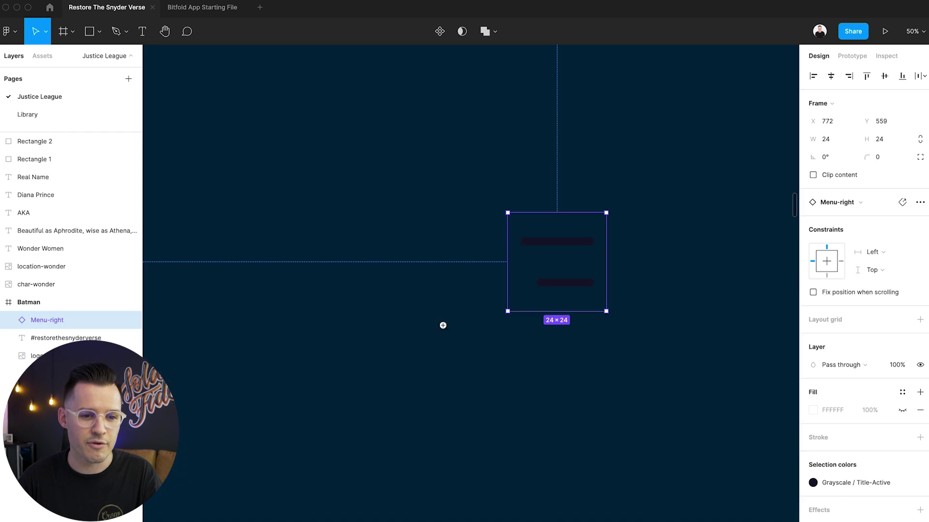
click(919, 483)
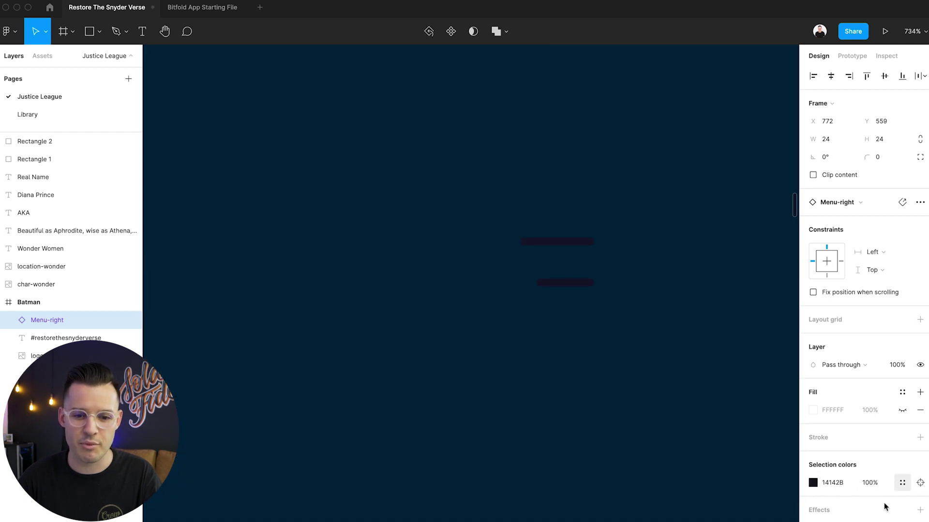
click(813, 483)
text(FFFFFF)
key(Return)
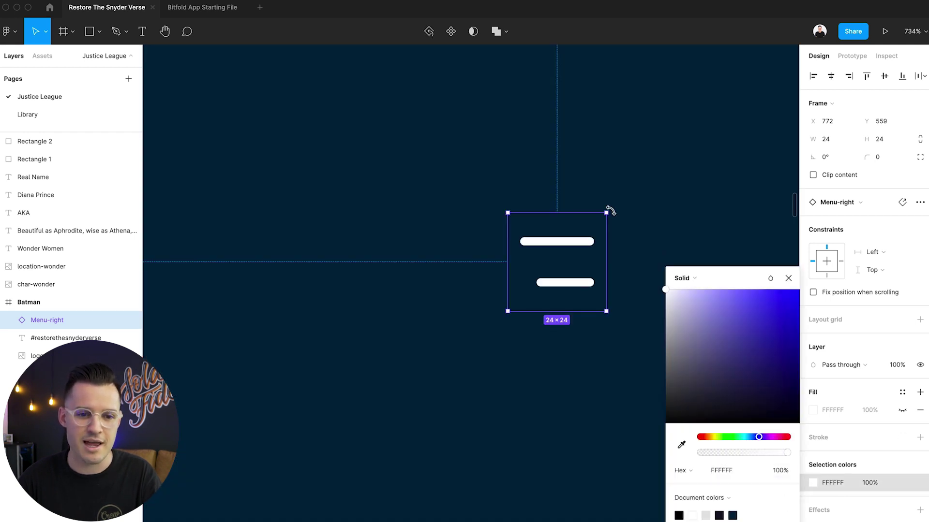
click(636, 226)
Move the menu icon into the header beside the hashtag text, vertically aligned with the logo at about X 469, Y 81.
key(super+minus)
key(super+minus)
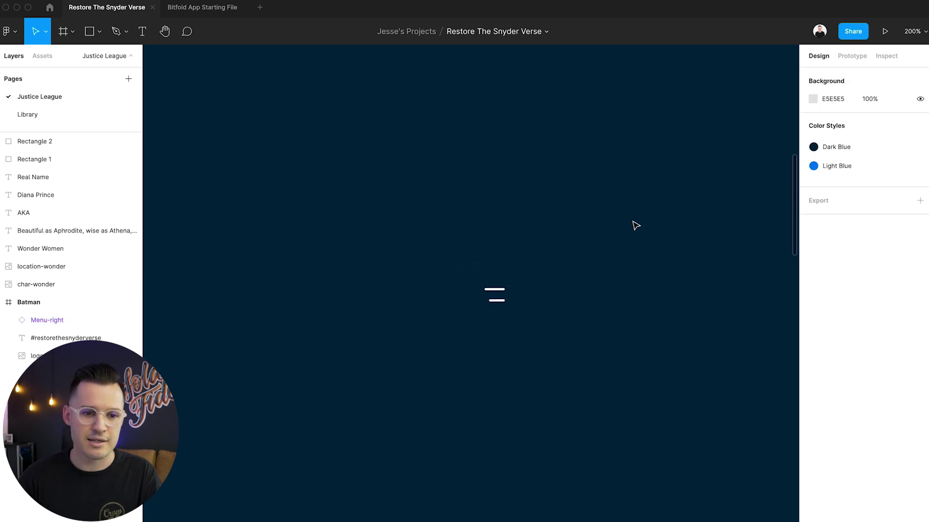
click(509, 304)
key(minus)
key(minus)
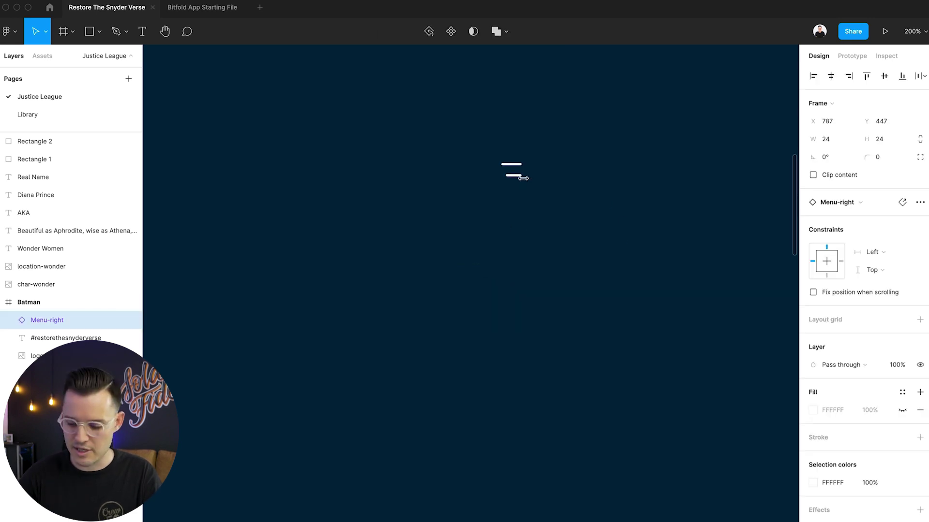
drag(471, 312, 383, 207)
scroll(298, 213, up, 5)
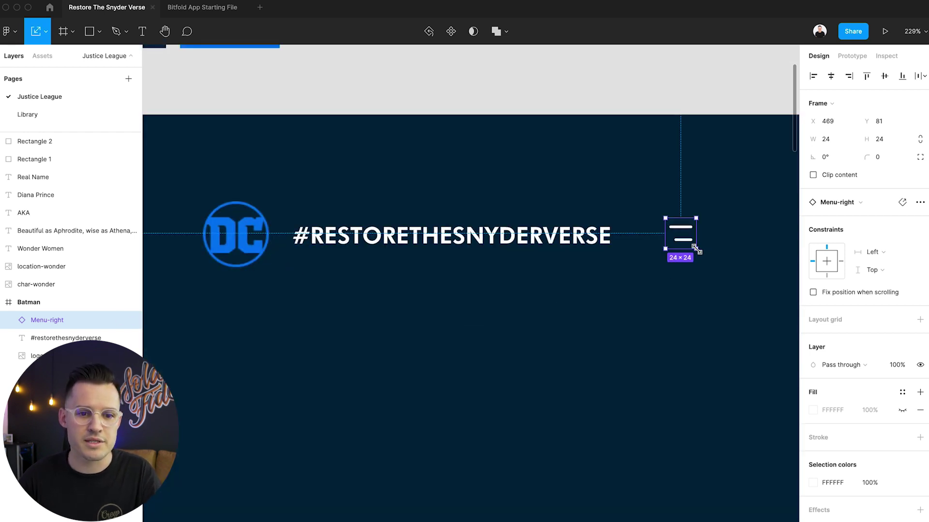
Scale the menu icon from its center to 34 × 34 and move it horizontally across the header to about X 1126.
drag(696, 248, 702, 255)
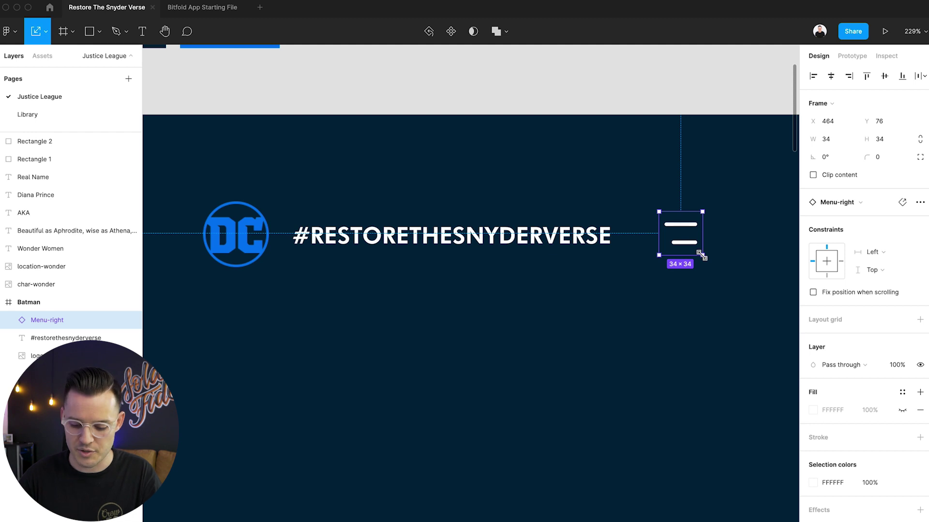
key(v)
key(super+minus)
key(super+minus)
drag(670, 357, 636, 286)
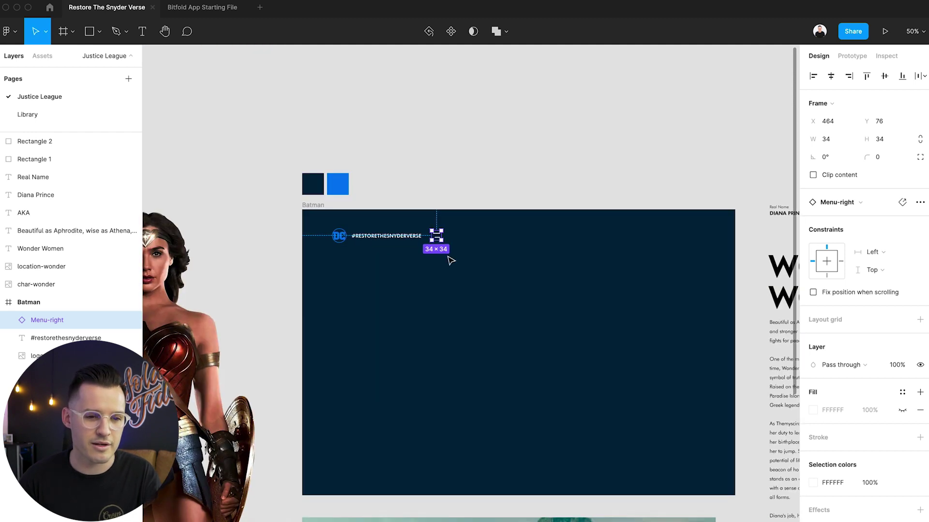
drag(440, 239, 623, 321)
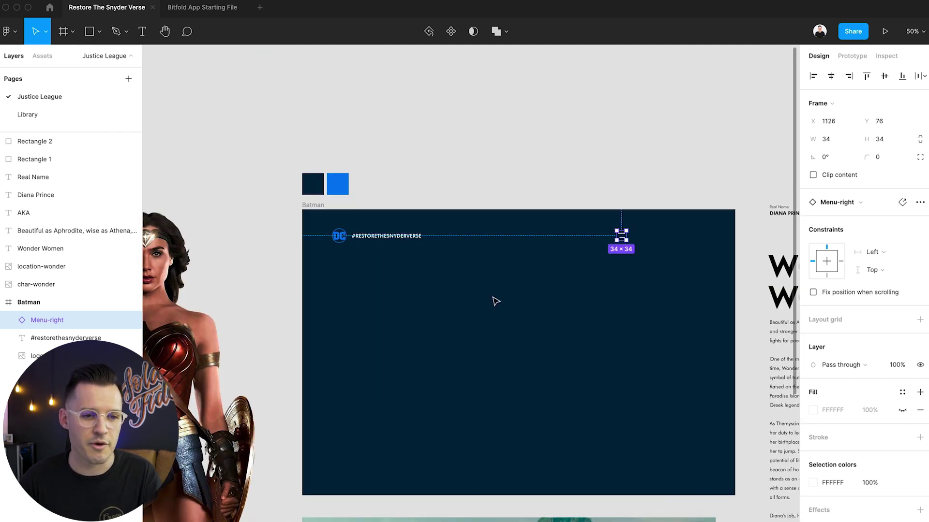
Delete the location-wonder image placed below the Batman frame.
scroll(497, 320, down, 3)
click(517, 409)
click(517, 428)
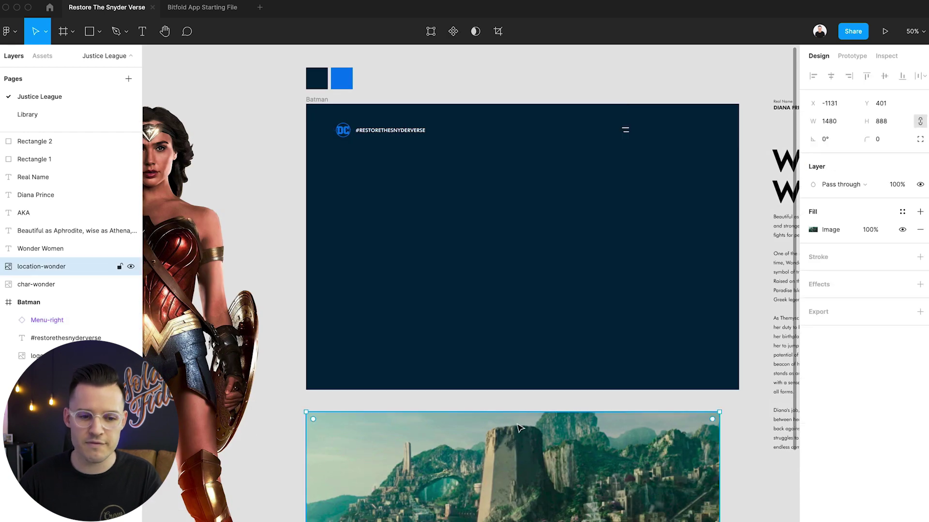
key(Delete)
Add two linear gradient fills to the Batman frame above its solid color and hide the uppermost one.
click(321, 101)
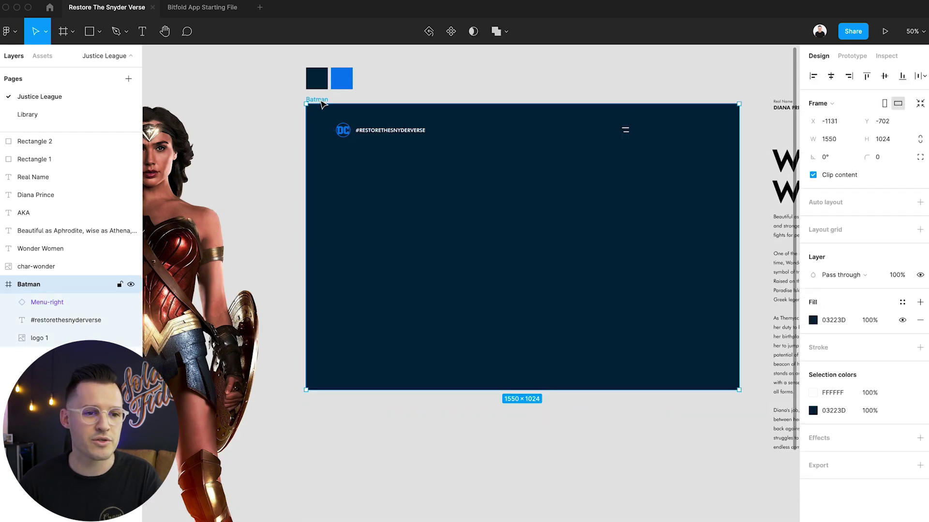
click(924, 304)
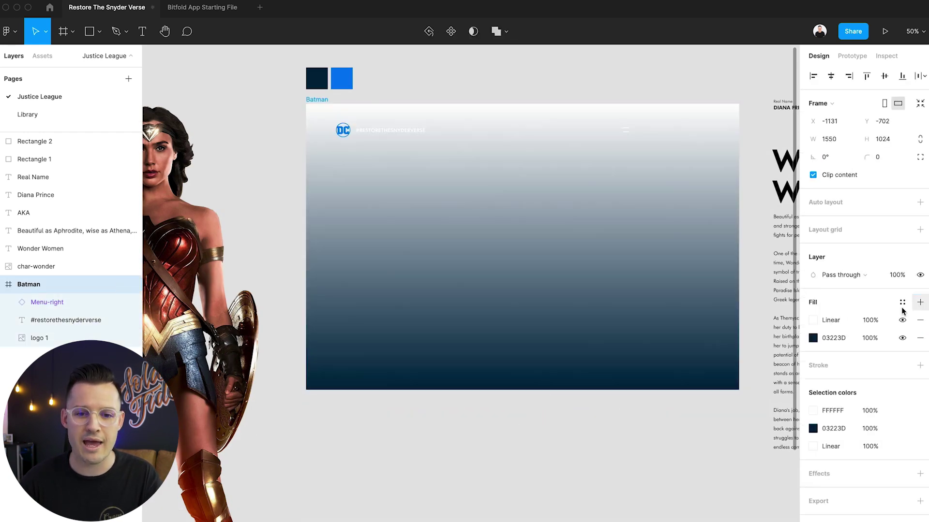
click(924, 306)
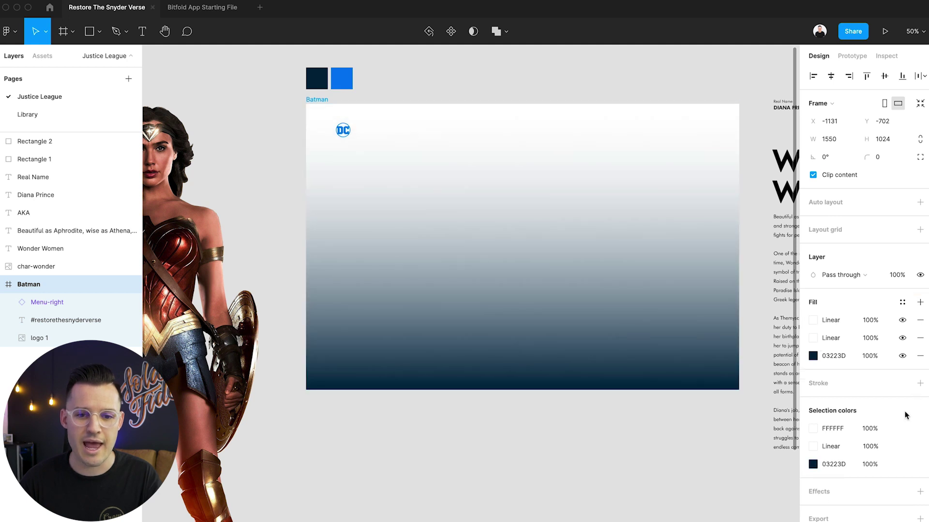
click(815, 338)
click(889, 325)
click(901, 323)
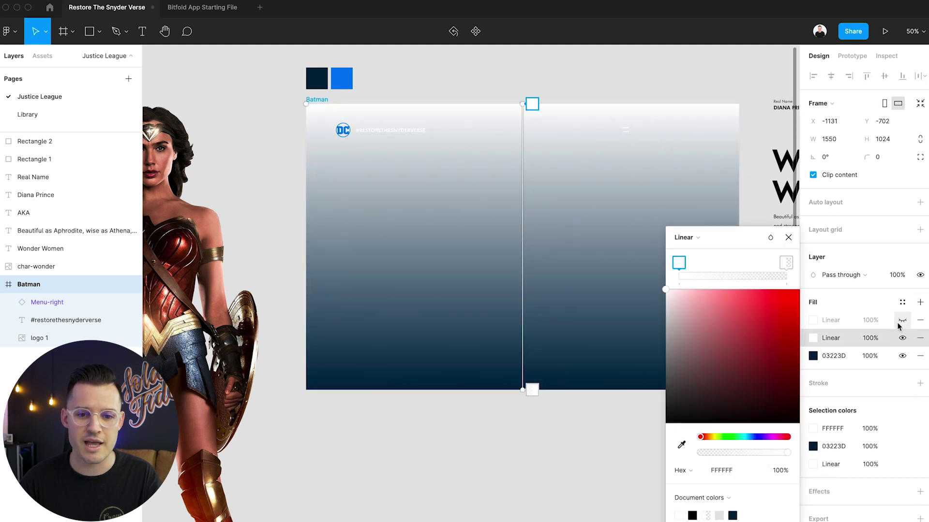
Change the Batman frame's middle fill to an image fill using the cliffside city JPG from the desktop.
click(814, 340)
click(815, 340)
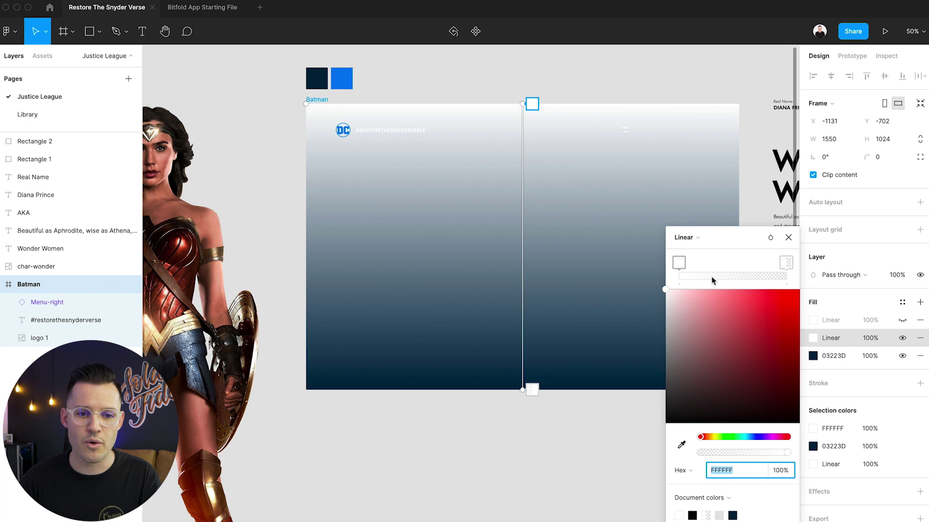
click(692, 237)
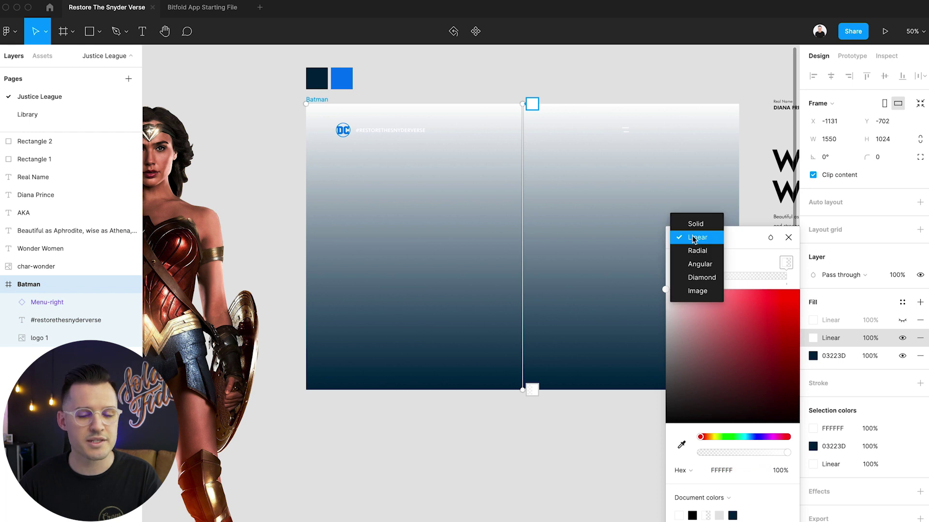
click(706, 290)
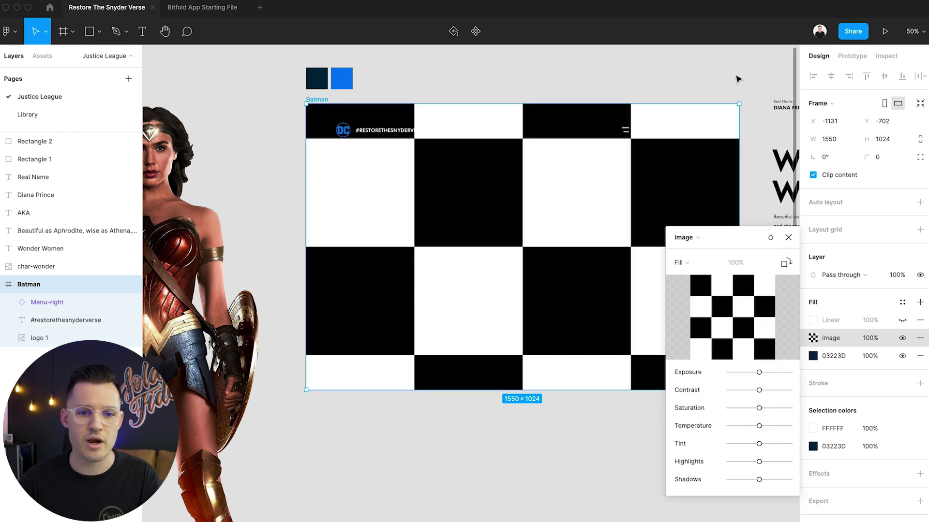
key(ctrl+alt+Left)
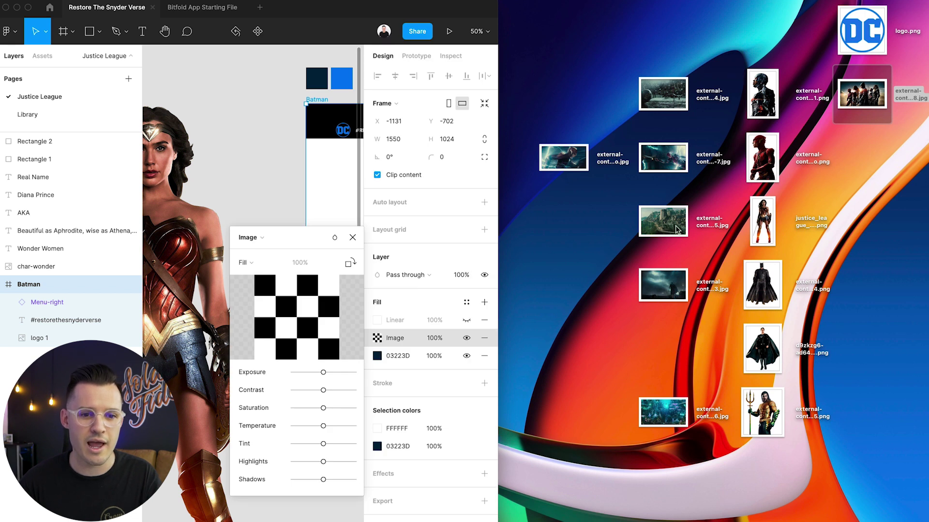
drag(672, 227, 310, 319)
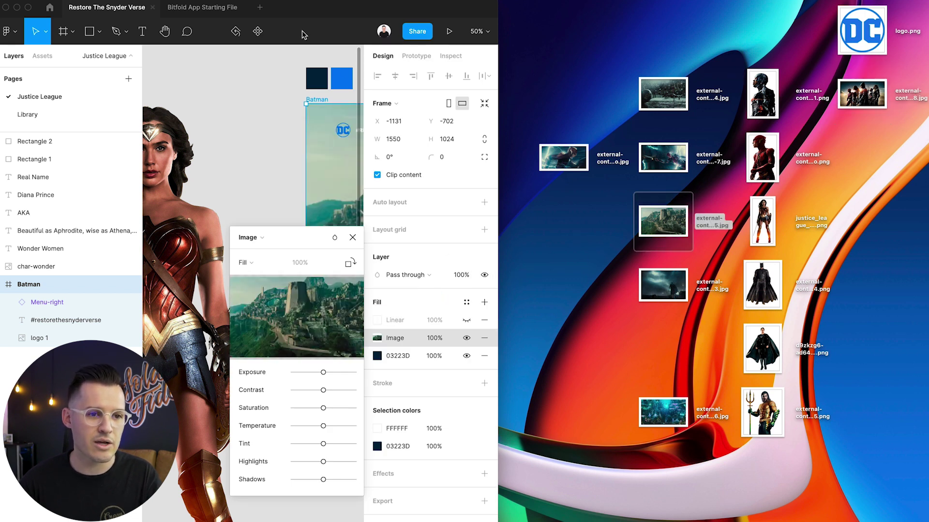
key(ctrl+alt+Return)
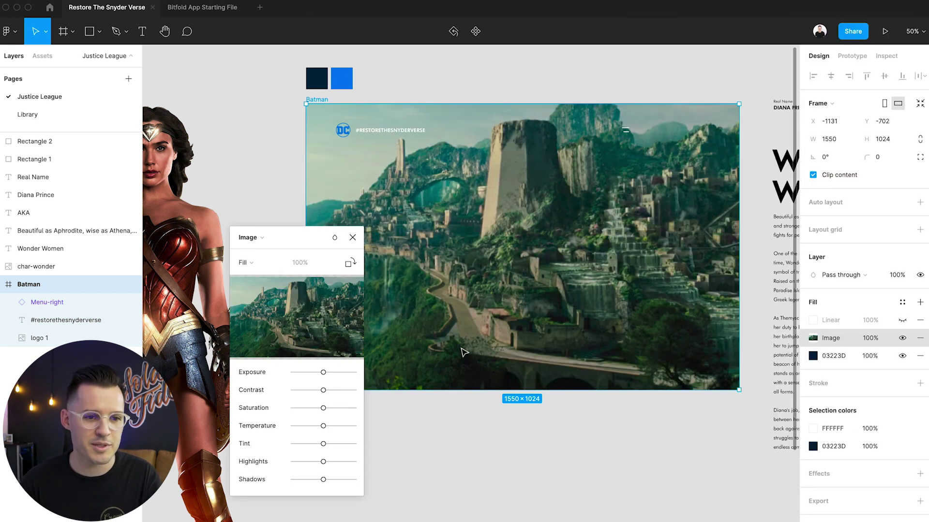
Reduce the Batman frame's image fill opacity to 10% and deselect the frame.
click(874, 342)
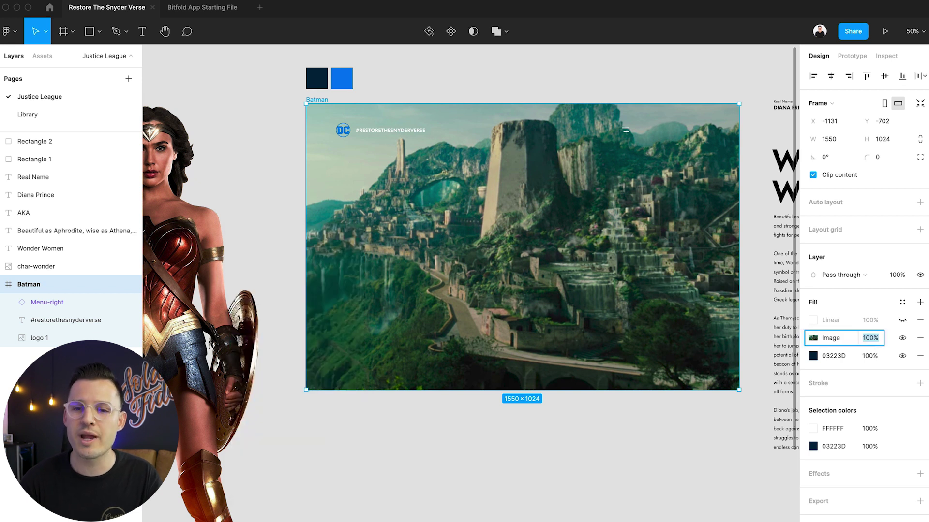
key(shift+Down)
key(shift+Down)
key(shift+Down)
key(shift+Down)
key(shift+Down)
key(shift+Down)
key(shift+Down)
key(shift+Down)
key(shift+Down)
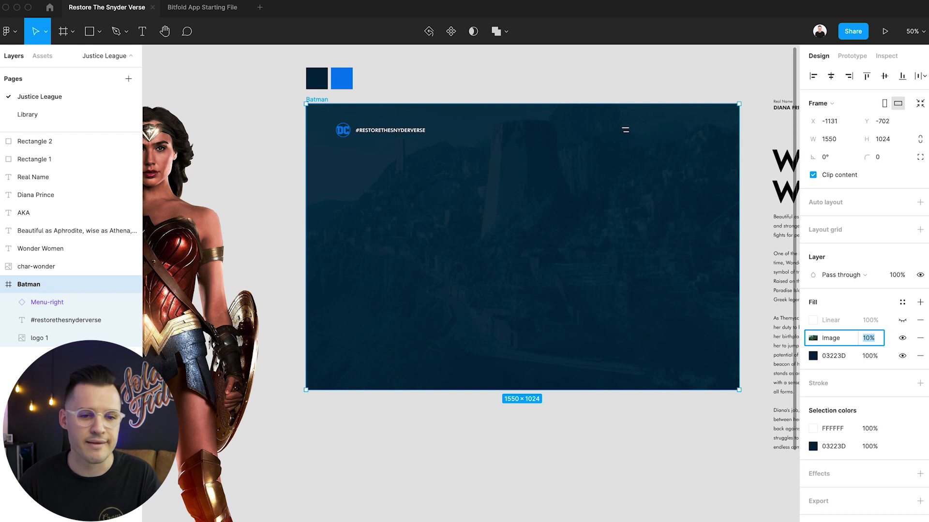
click(591, 450)
scroll(591, 450, up, 1)
scroll(591, 450, right, 1)
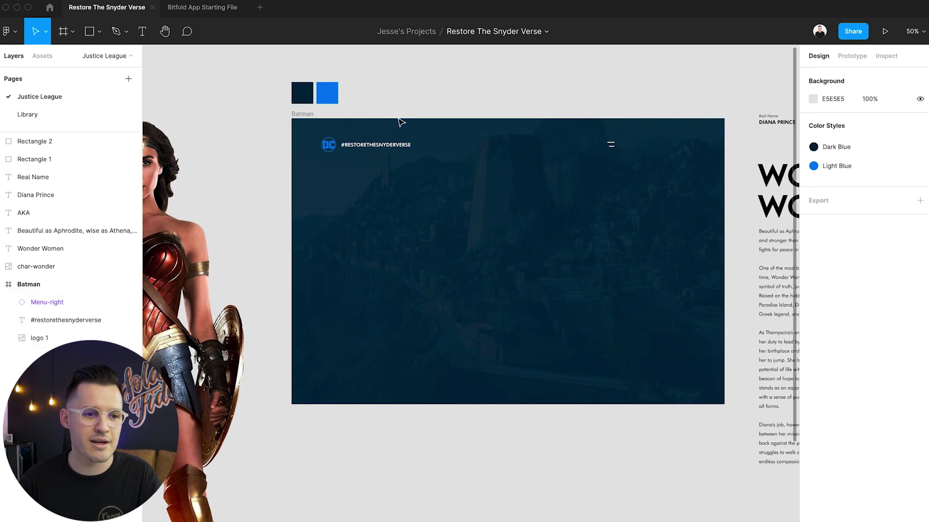
Show the Batman frame's hidden linear gradient fill and change its type to Radial.
click(301, 118)
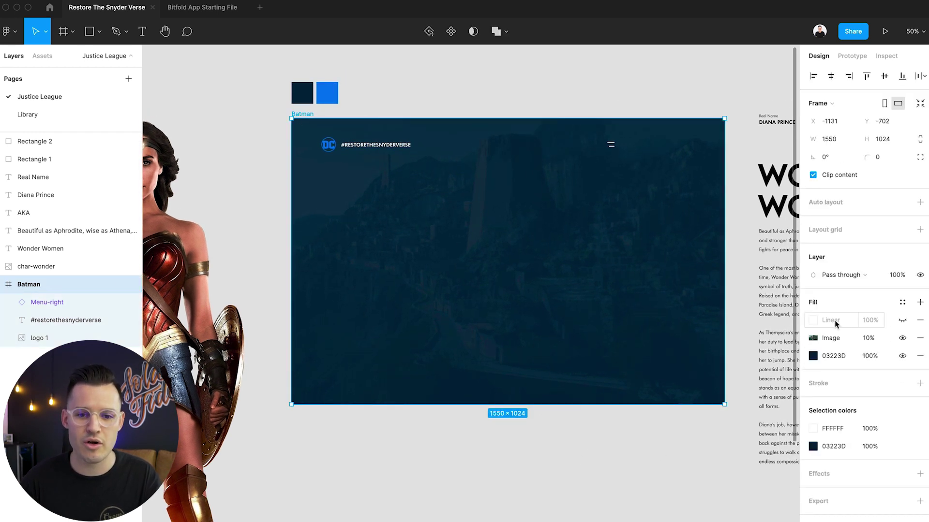
click(902, 321)
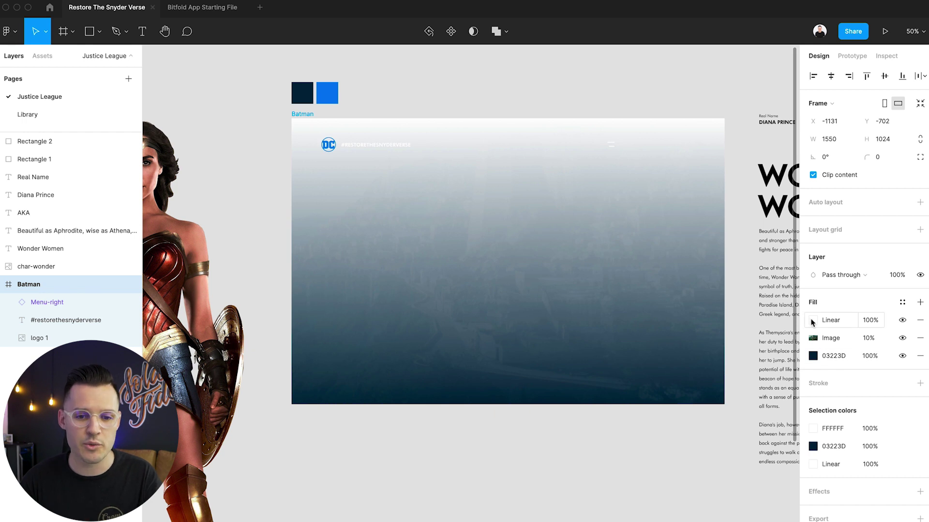
click(812, 321)
click(695, 238)
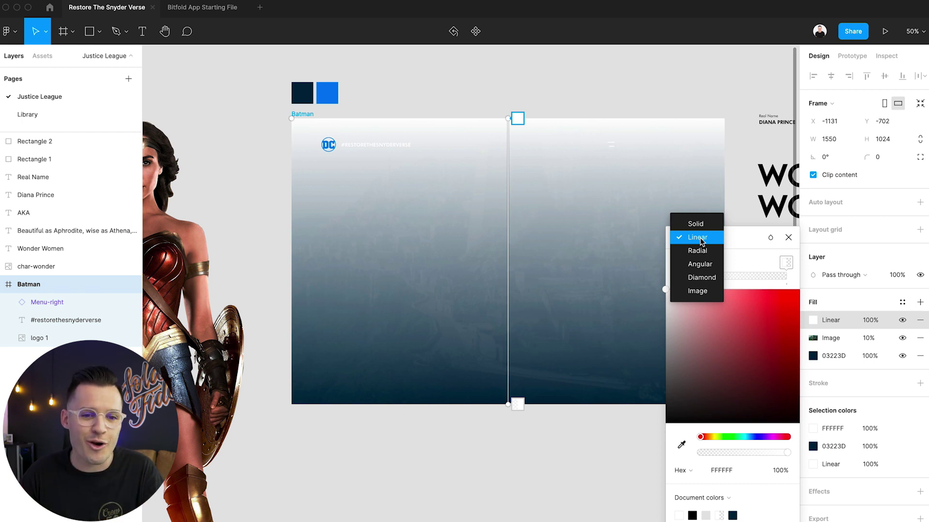
click(701, 250)
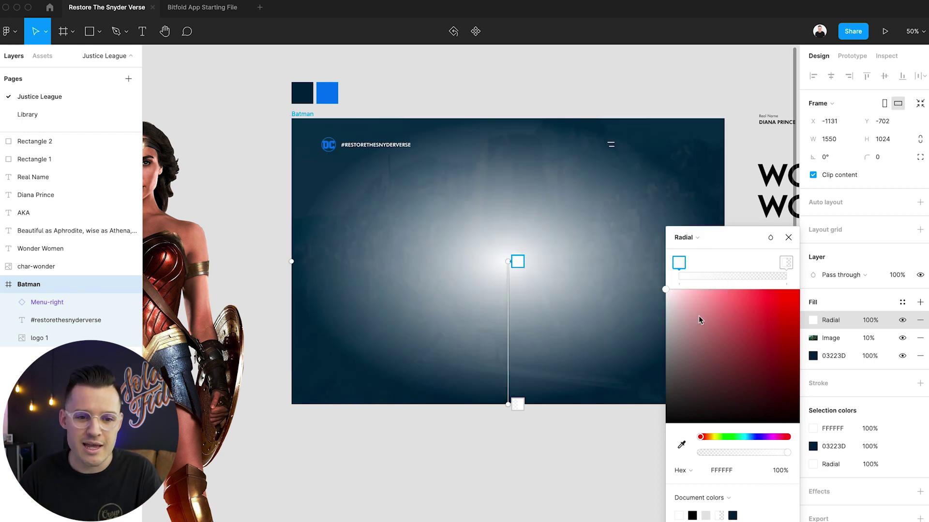
Make both radial gradient stops black (000000), with the centre stop at 0% opacity and the outer stop at 100%.
click(666, 423)
click(786, 263)
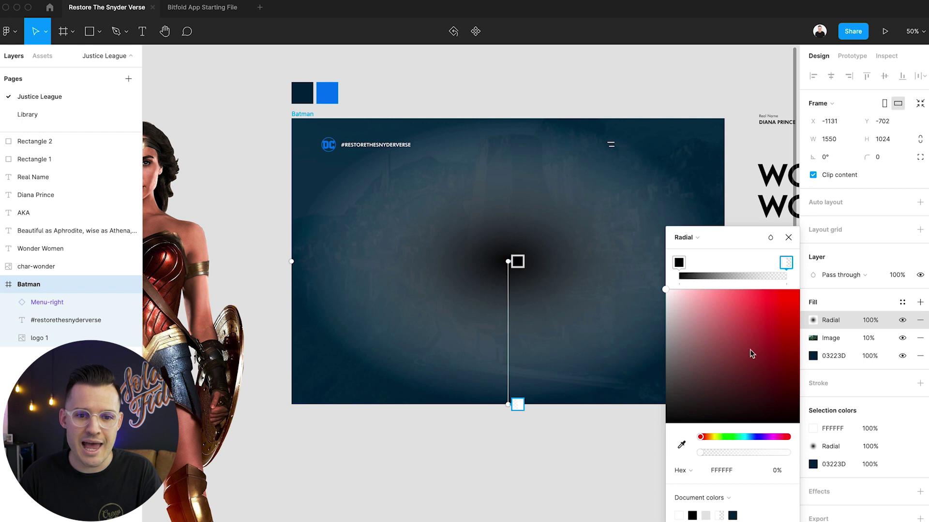
click(666, 423)
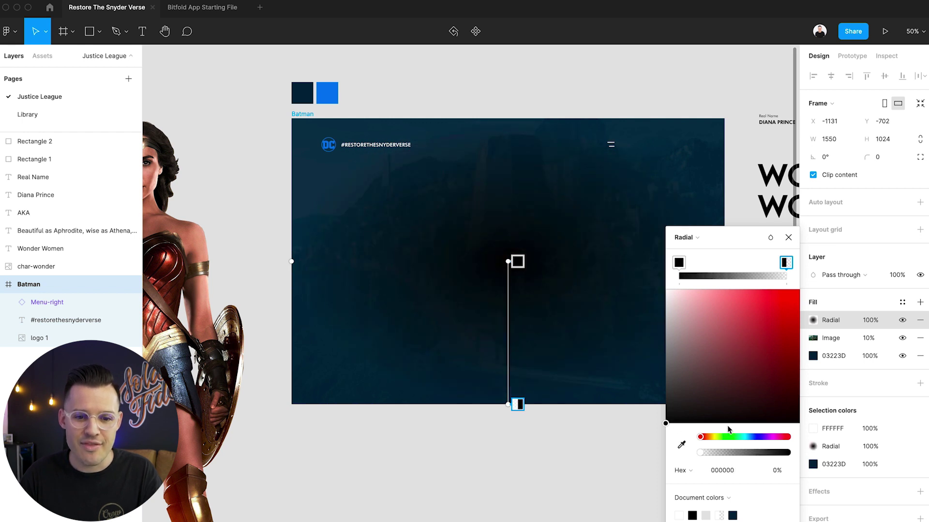
click(679, 262)
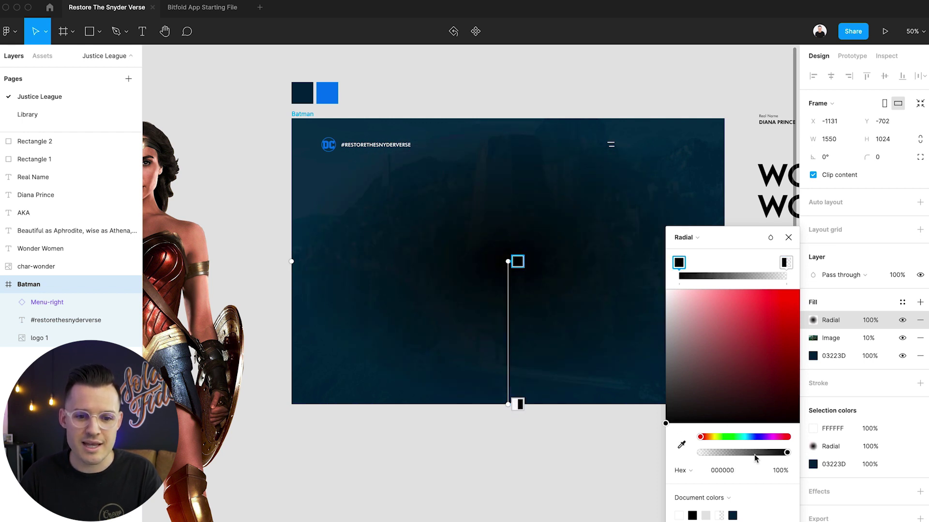
drag(755, 457, 639, 462)
click(786, 263)
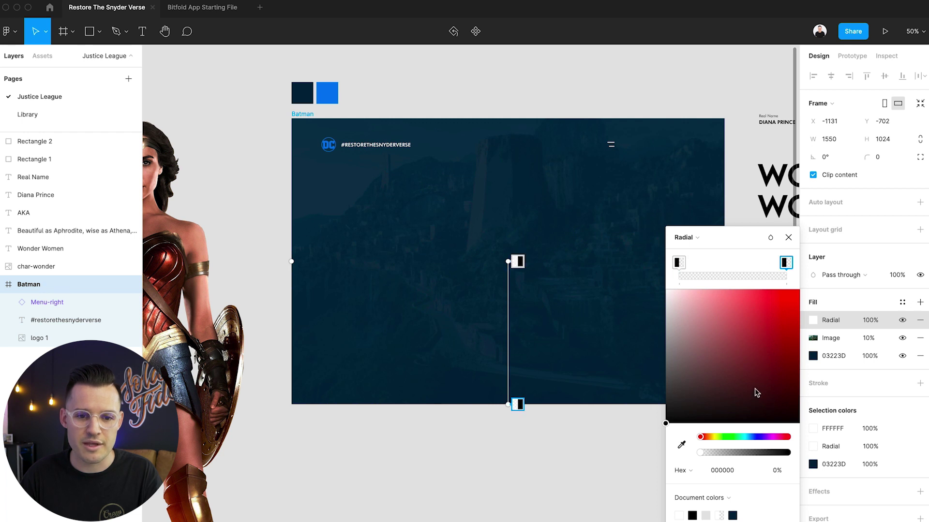
drag(700, 453, 753, 453)
drag(813, 457, 870, 460)
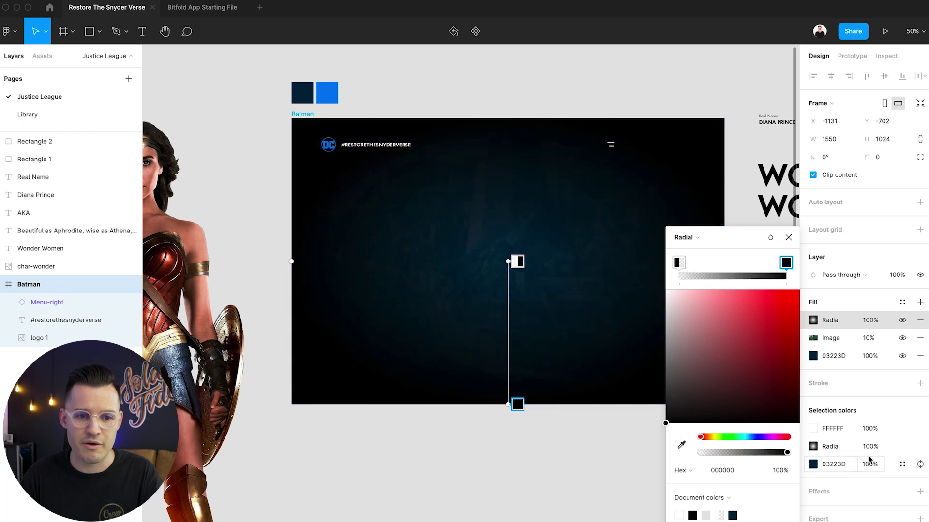
click(787, 236)
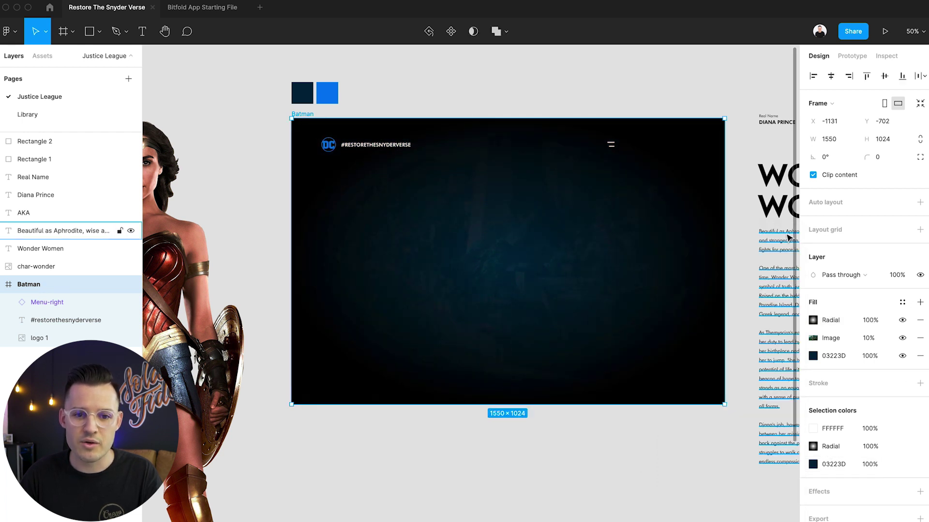
Set the Batman frame's radial fill opacity to 20% and toggle that fill's visibility to compare the effect.
click(873, 322)
text(30)
key(Return)
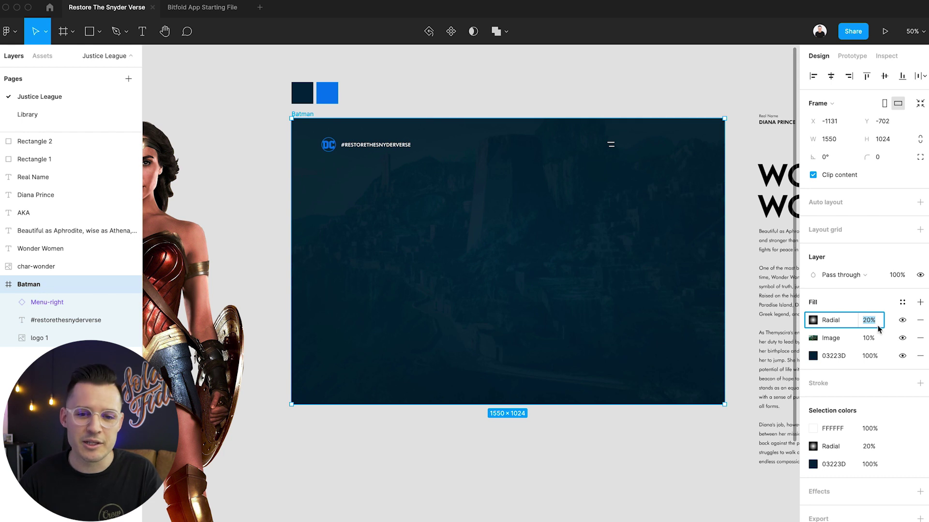
click(902, 321)
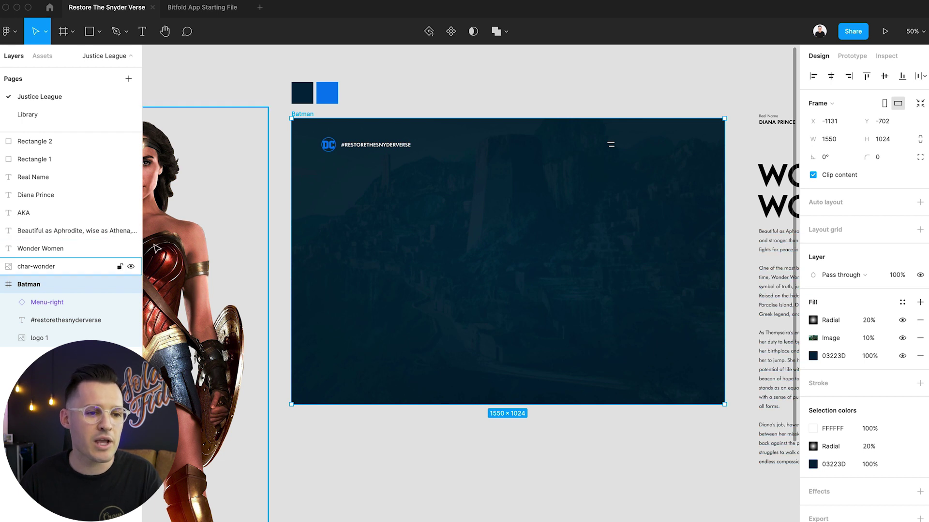
Move the char-wonder image into the Batman frame and set its image fill mode to Crop.
drag(155, 249, 520, 273)
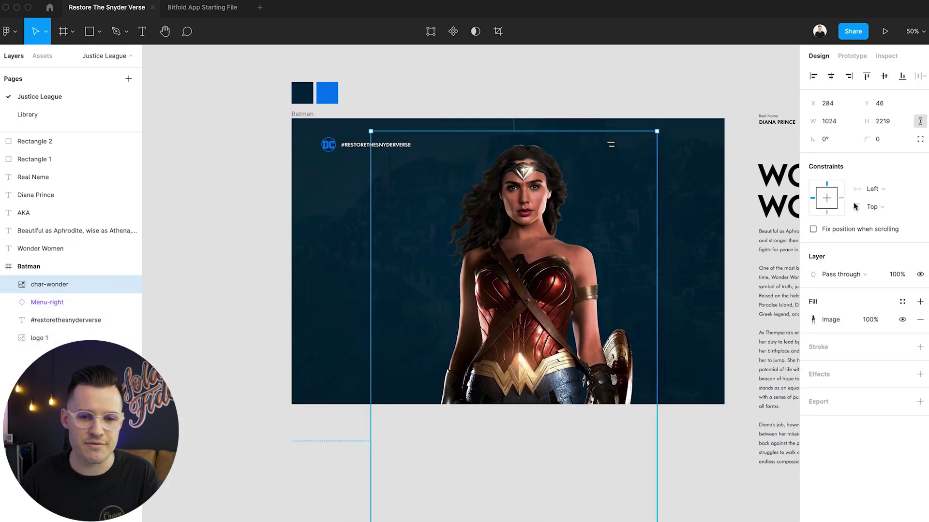
click(813, 323)
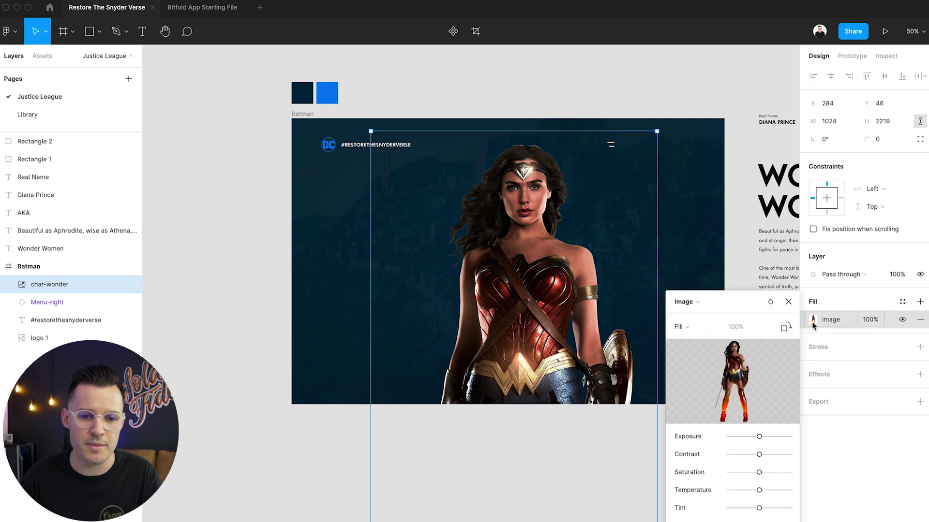
click(685, 302)
click(685, 301)
click(679, 327)
click(697, 353)
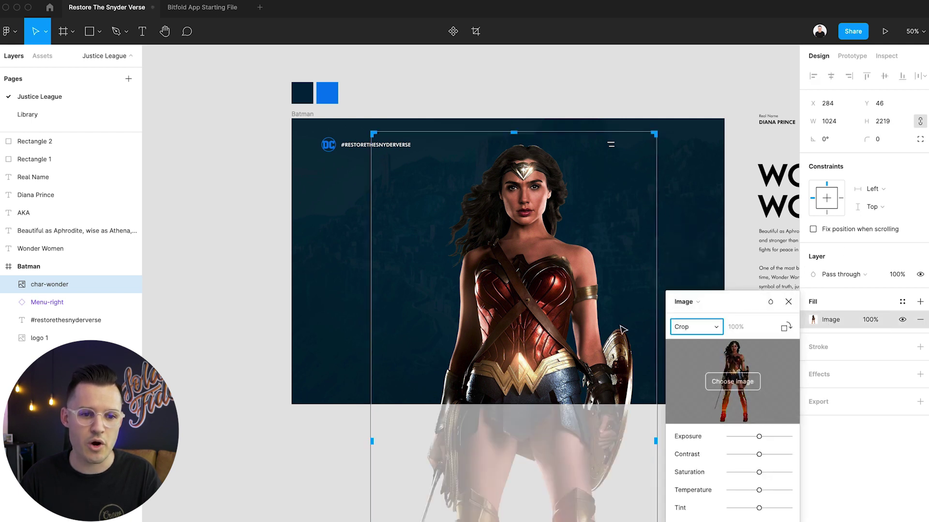
Crop the char-wonder image to about 724 × 956, ending at the frame's lower edge, and shift it right to about X 563.
scroll(549, 452, down, 5)
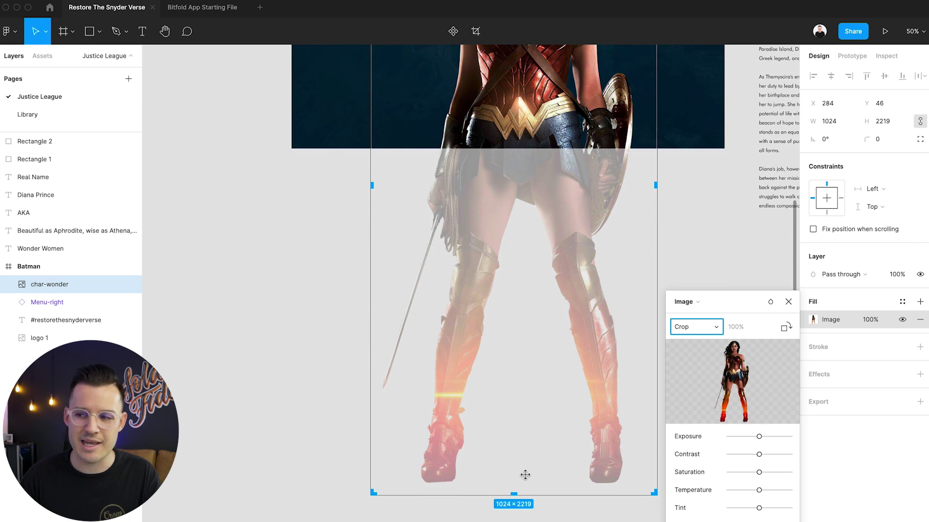
drag(509, 493, 511, 452)
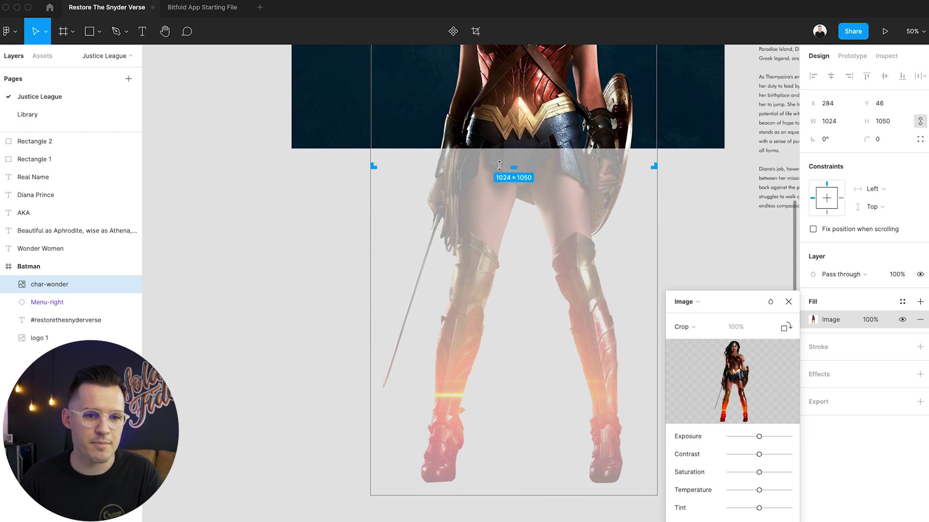
drag(499, 165, 499, 145)
scroll(524, 218, up, 5)
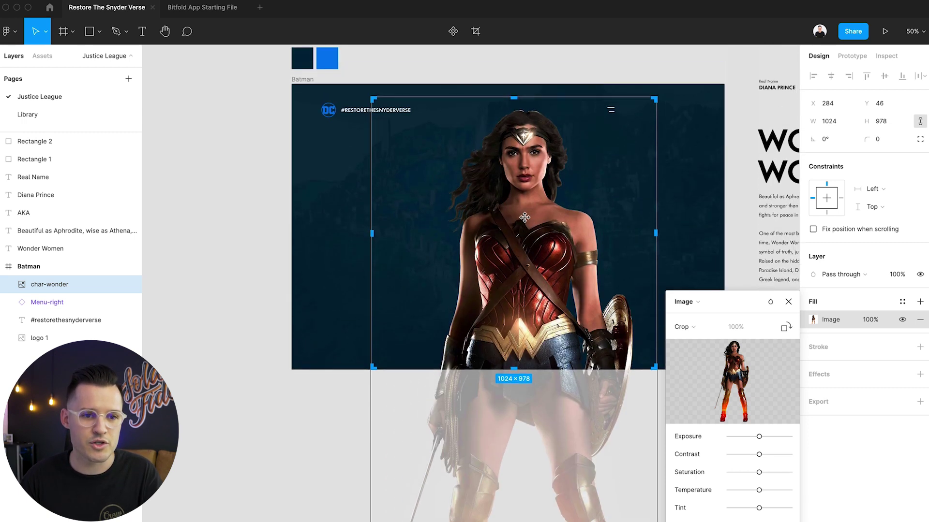
drag(372, 233, 437, 233)
drag(653, 234, 637, 238)
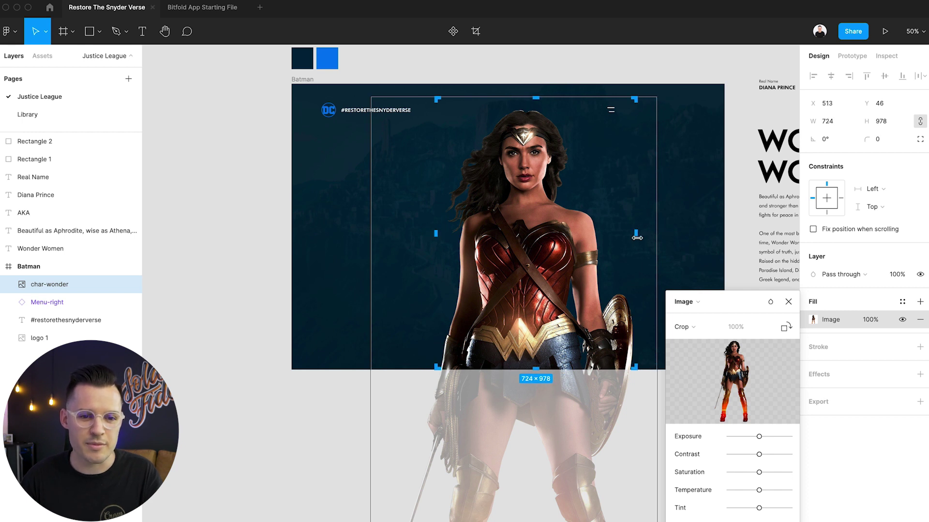
drag(536, 103, 535, 104)
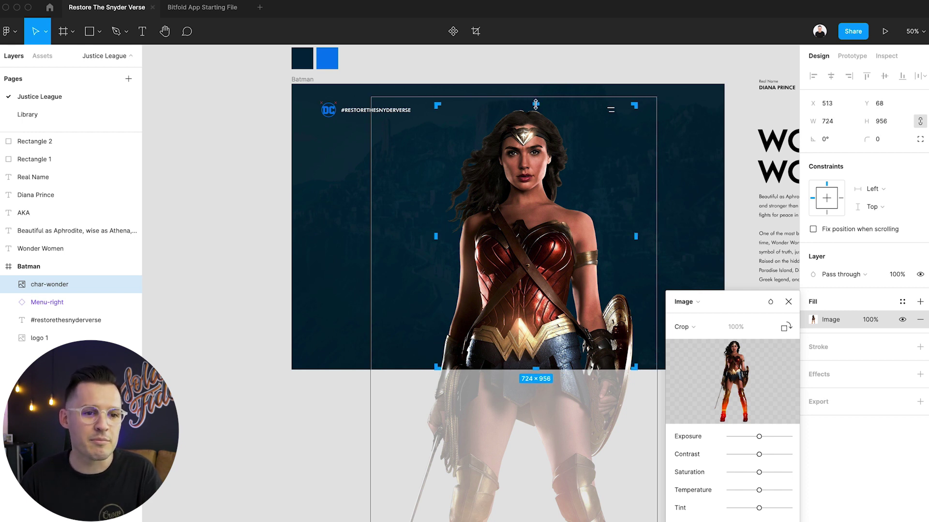
key(Escape)
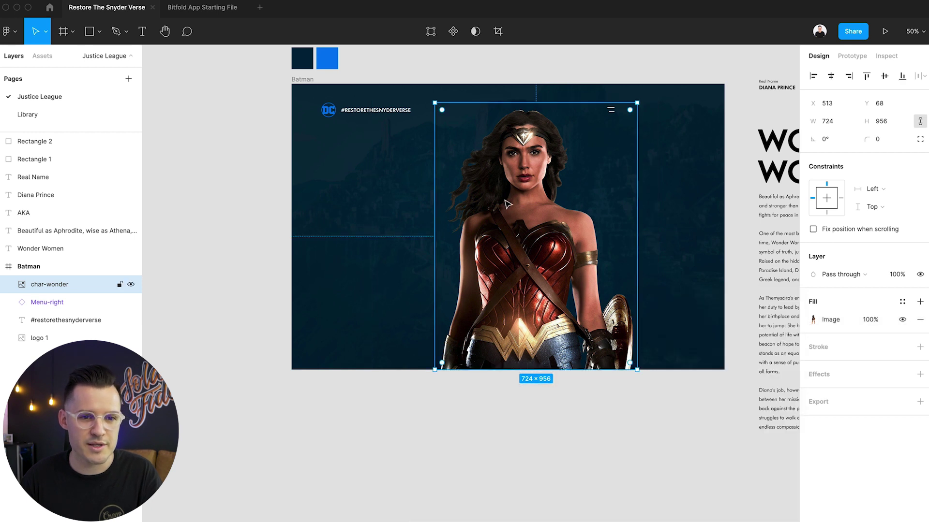
drag(508, 221, 516, 220)
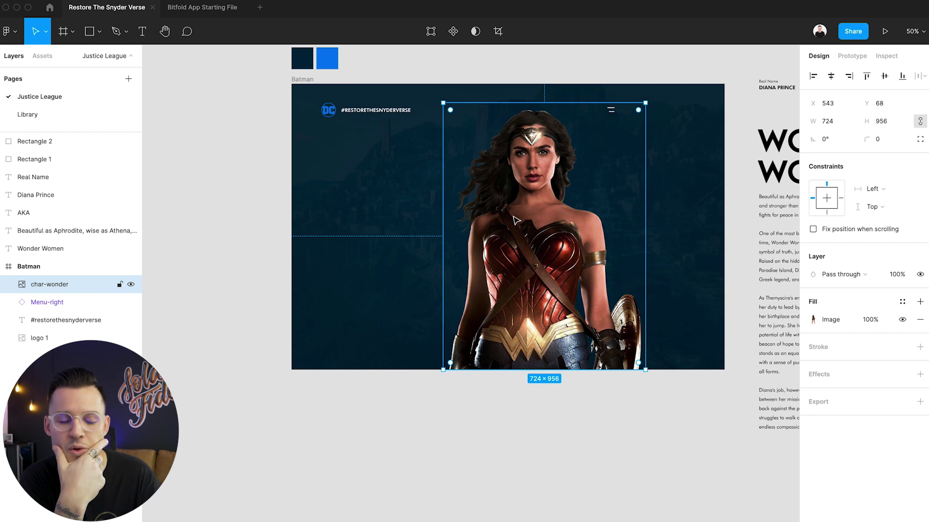
drag(517, 216, 523, 216)
Move the Wonder Women heading and its description paragraph together into the Batman frame, left-aligned under the DC logo.
scroll(522, 232, right, 5)
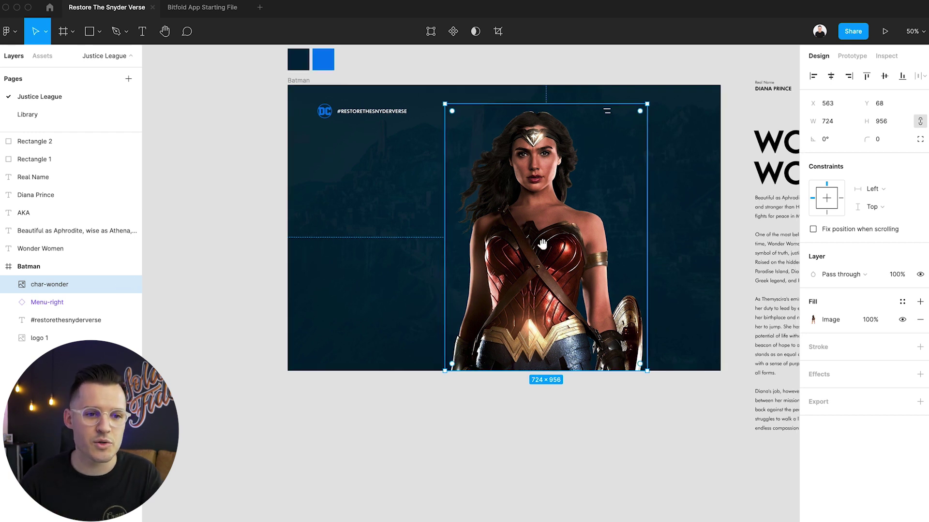
click(734, 245)
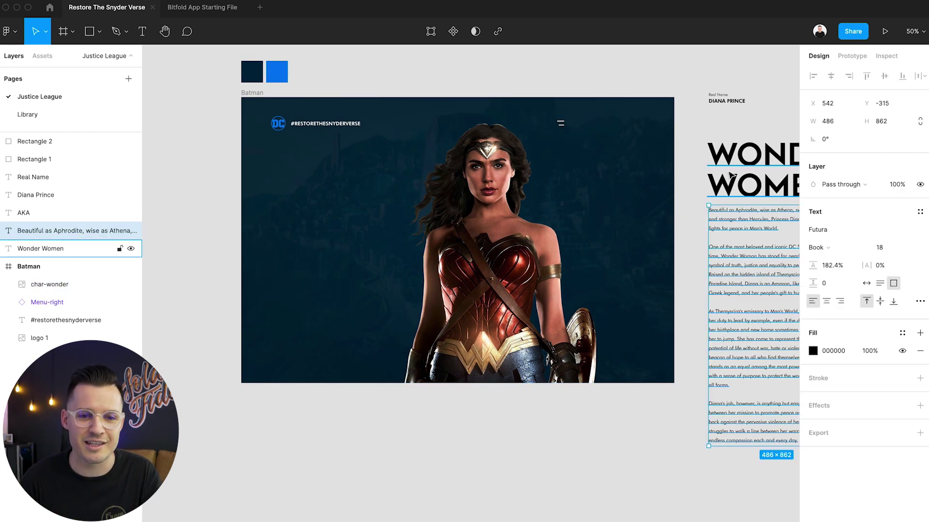
shift+click(746, 187)
drag(745, 188, 313, 196)
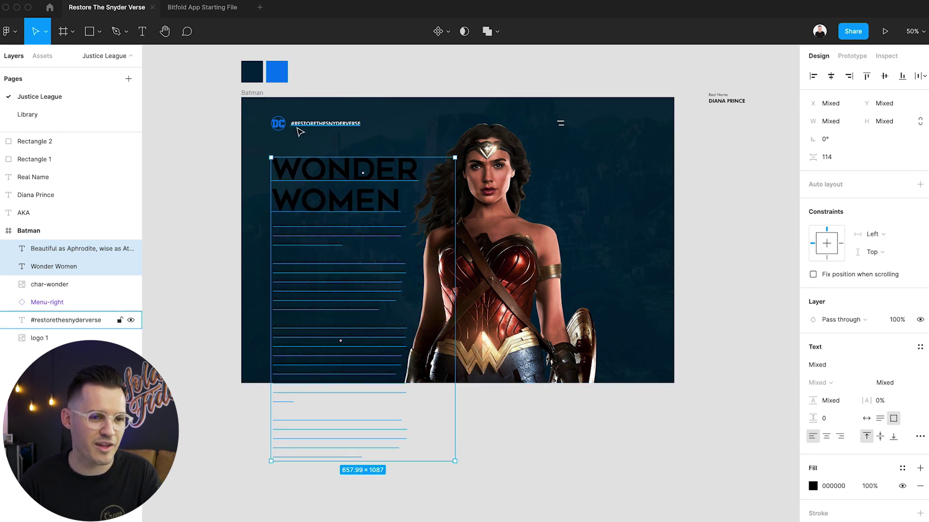
Set the fill of the Wonder Women heading and description paragraph to white (FFFFFF) and deselect them.
scroll(228, 89, up, 5)
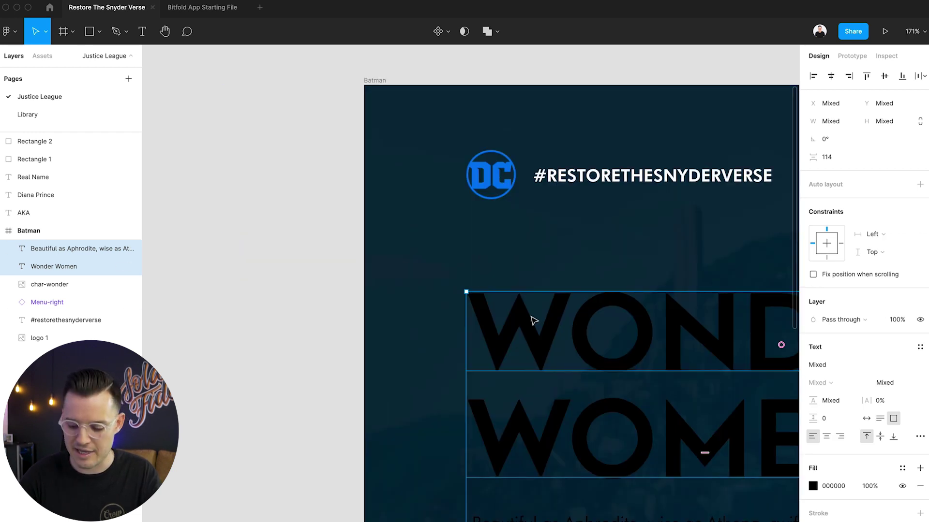
key(super+0)
drag(516, 385, 472, 256)
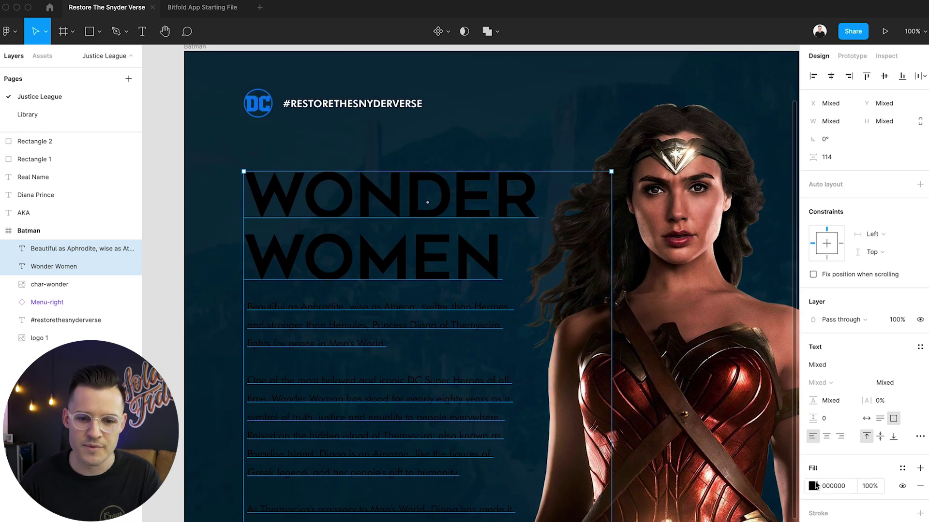
click(814, 485)
drag(725, 385, 608, 194)
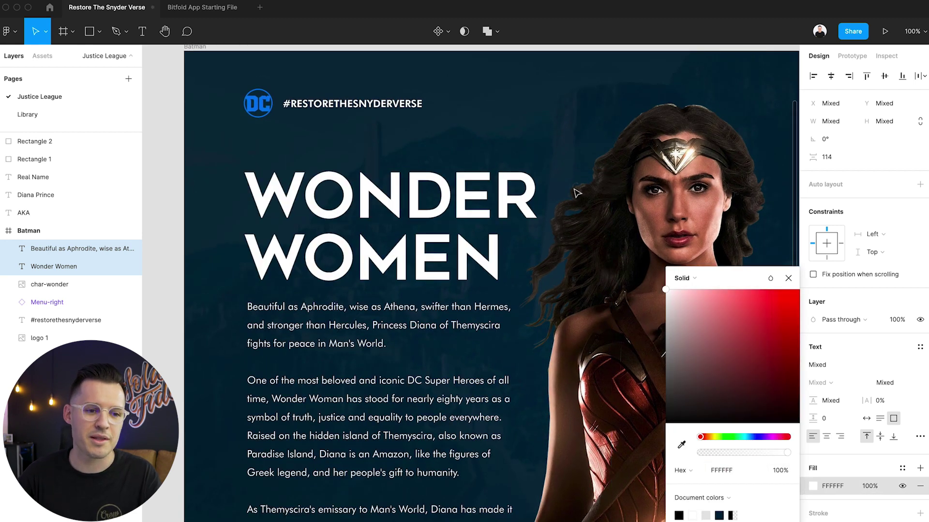
click(489, 126)
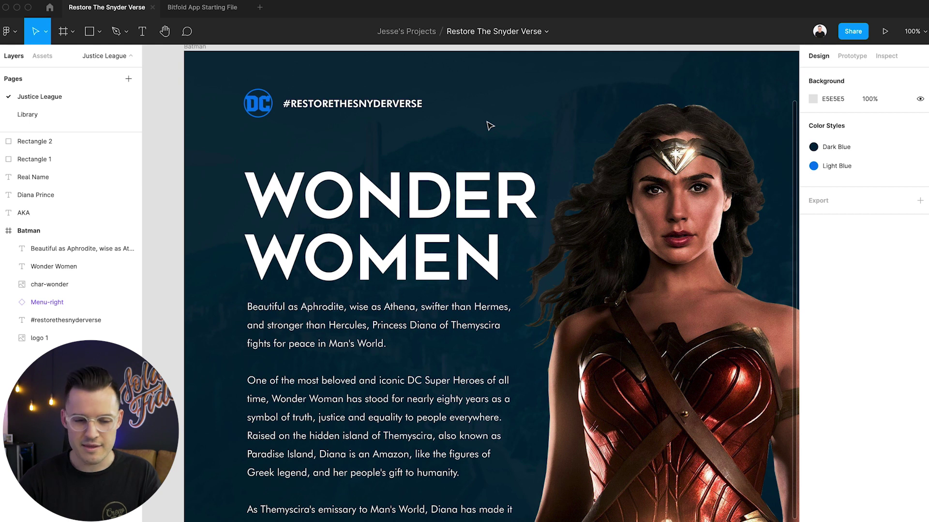
Shift the Wonder Women heading and description paragraph together slightly lower in the Batman frame.
key(super+minus)
drag(468, 207, 443, 160)
click(386, 284)
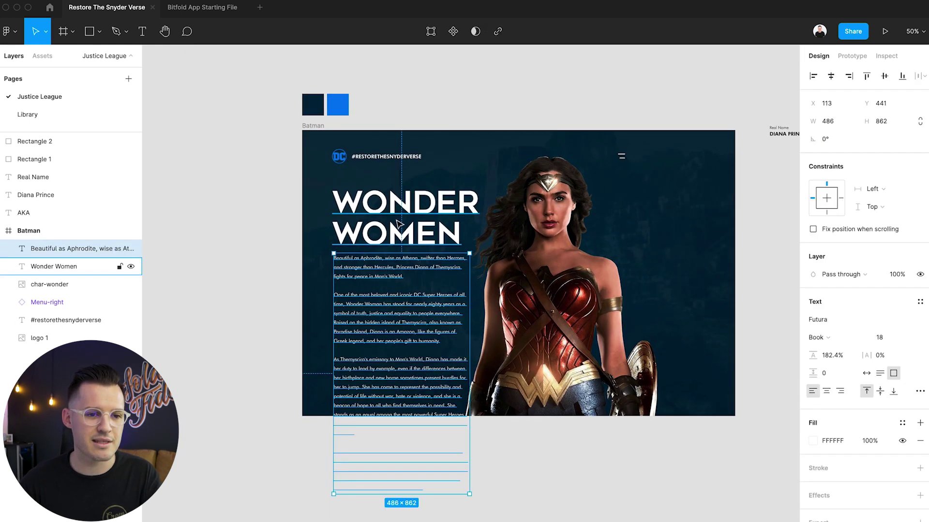
shift+click(397, 223)
drag(396, 224, 399, 236)
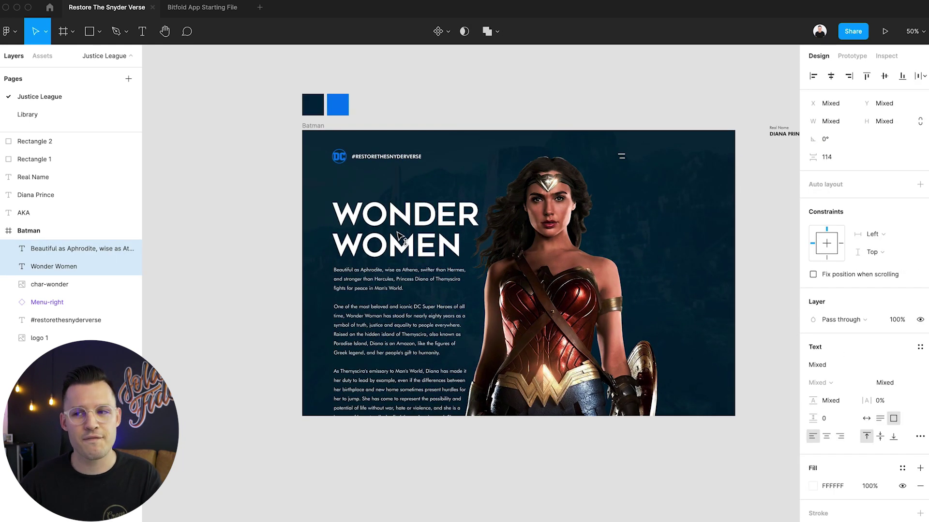
Move the char-wonder image left to about X 523 and bring it forward in front of the Wonder Women heading.
drag(546, 284, 532, 272)
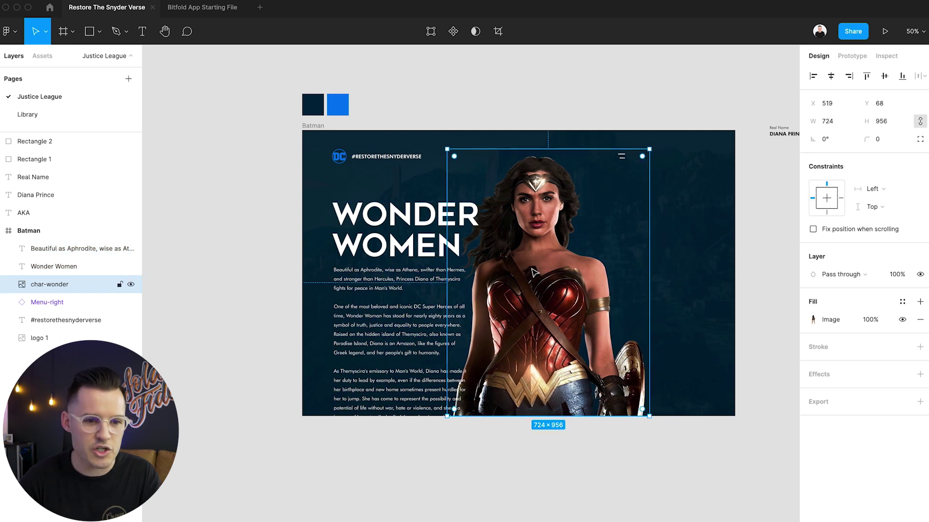
key(super+bracketright)
key(shift+0)
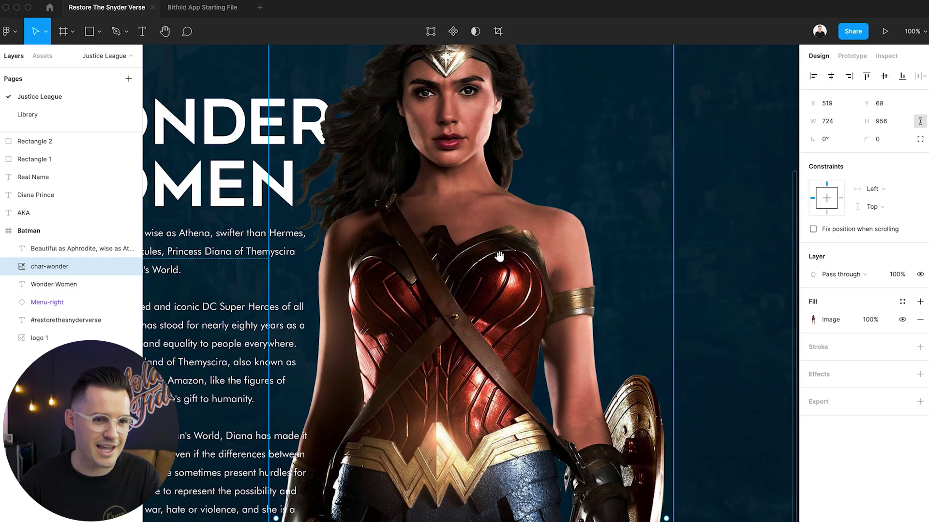
drag(534, 273, 648, 318)
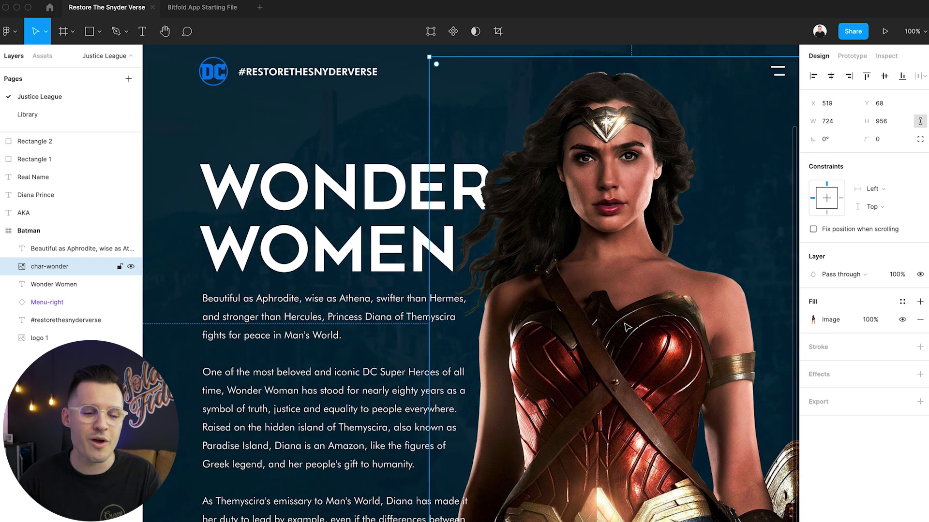
drag(631, 339, 625, 338)
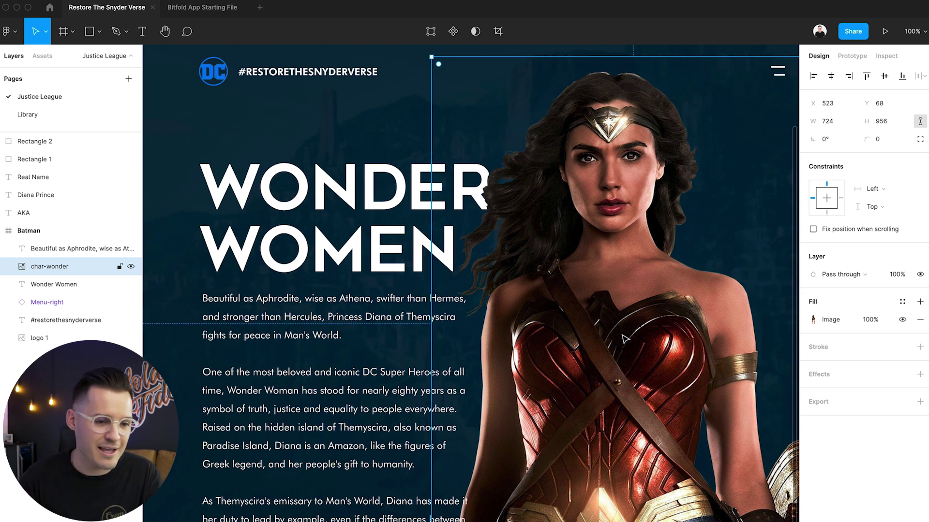
Wrap the Wonder Woman description paragraph in its own frame and rename that frame Text: WW.
click(317, 380)
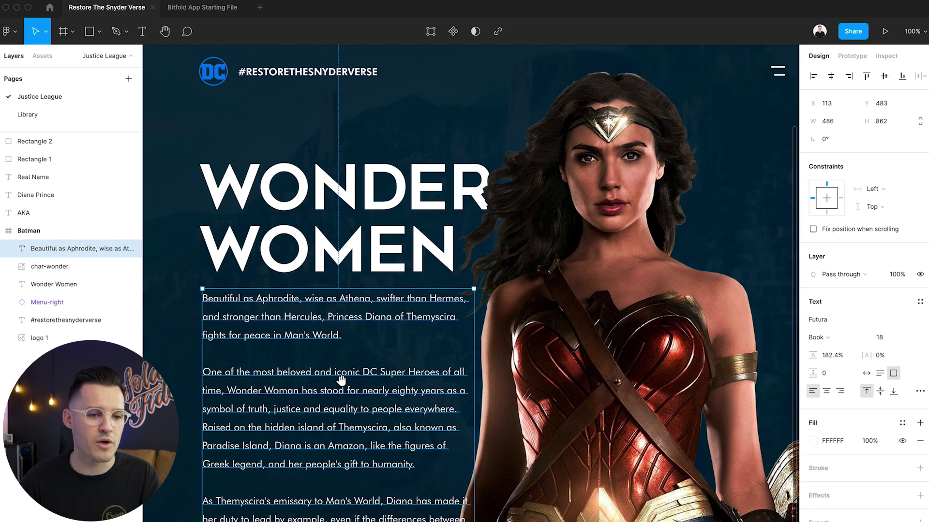
scroll(341, 381, down, 5)
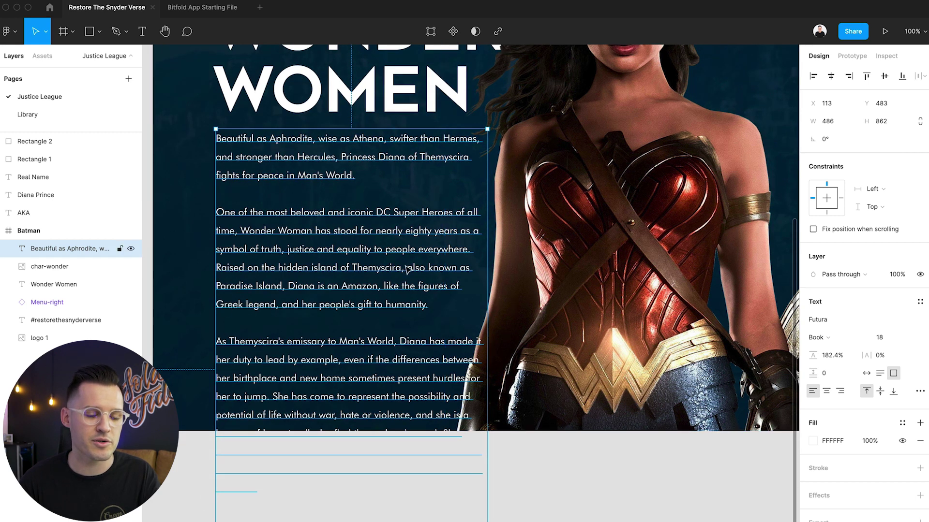
scroll(408, 270, up, 3)
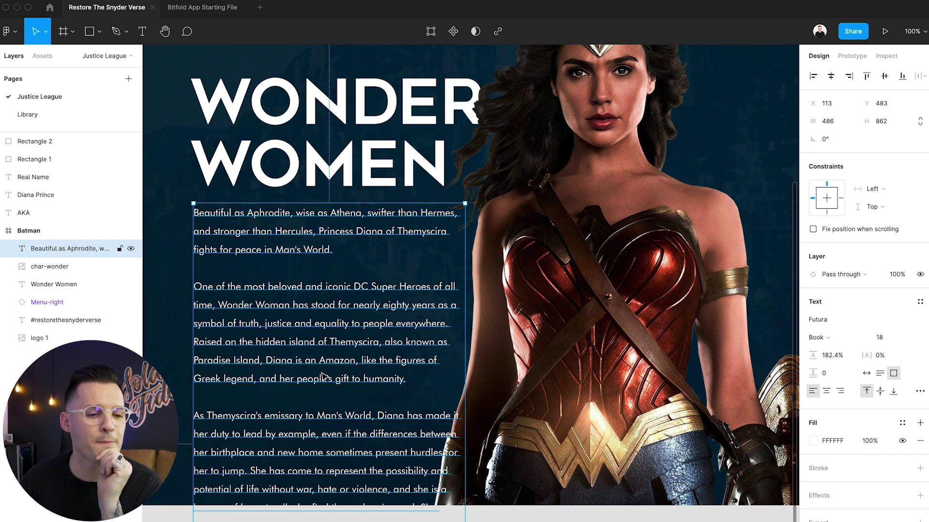
right_click(308, 327)
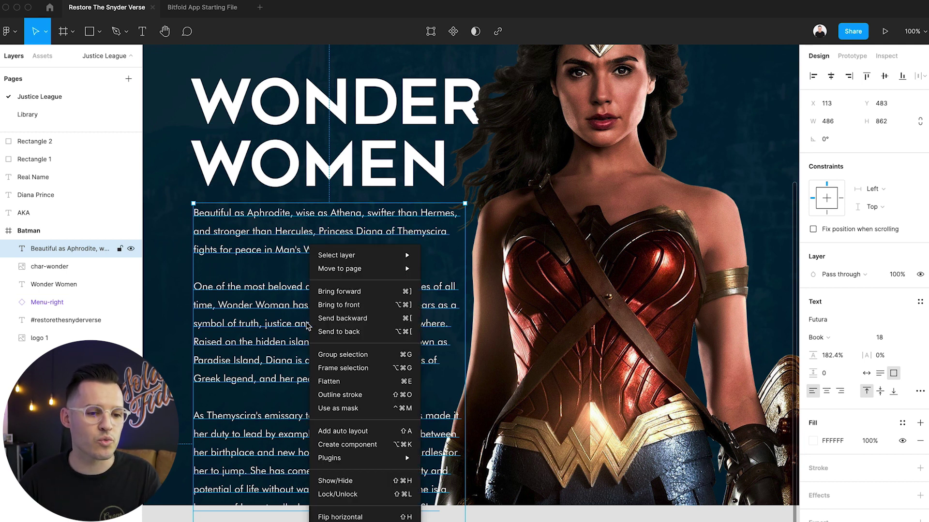
click(373, 370)
key(super+minus)
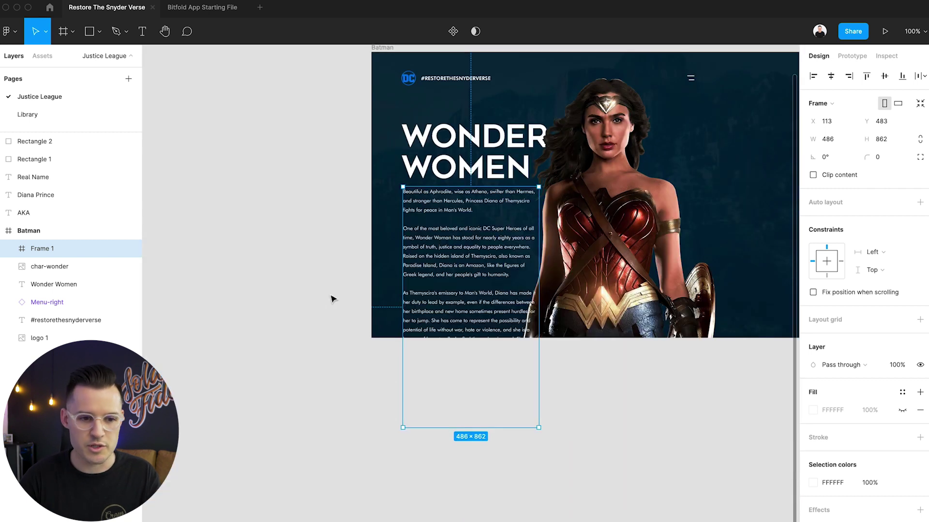
click(10, 250)
double_click(43, 251)
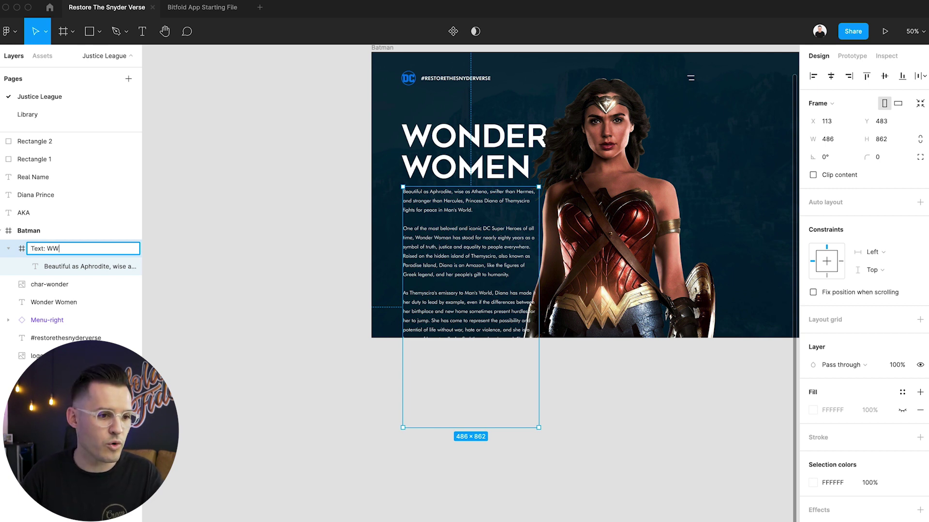
key(Return)
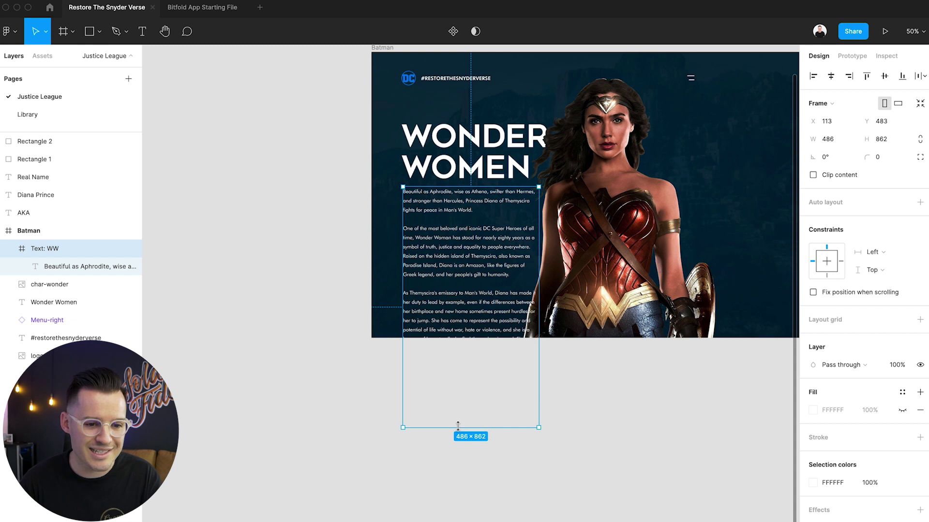
Shorten the Text: WW frame to a height of 320, clip its content, and deselect it.
drag(458, 426, 457, 276)
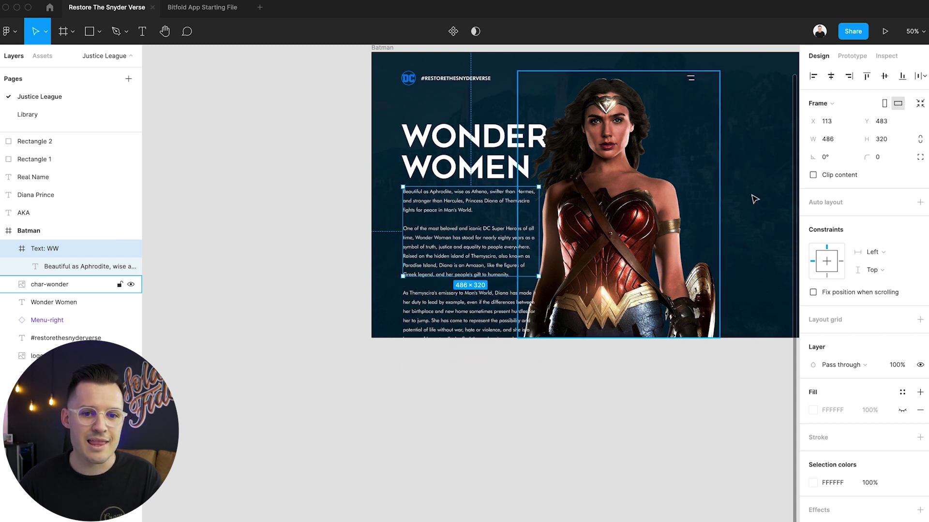
click(812, 175)
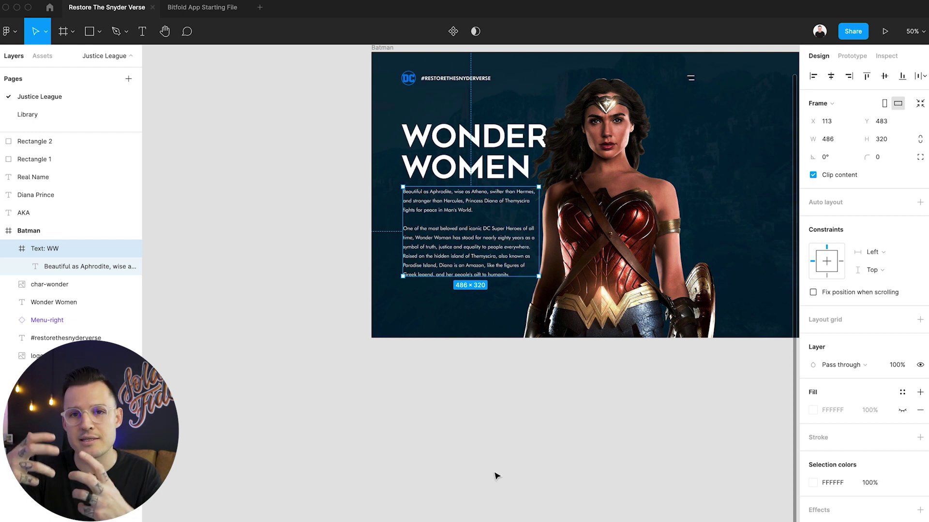
click(369, 394)
Shift the Wonder Women heading and the Text: WW frame together slightly higher in the Batman frame.
key(z)
drag(302, 377, 491, 248)
key(space)
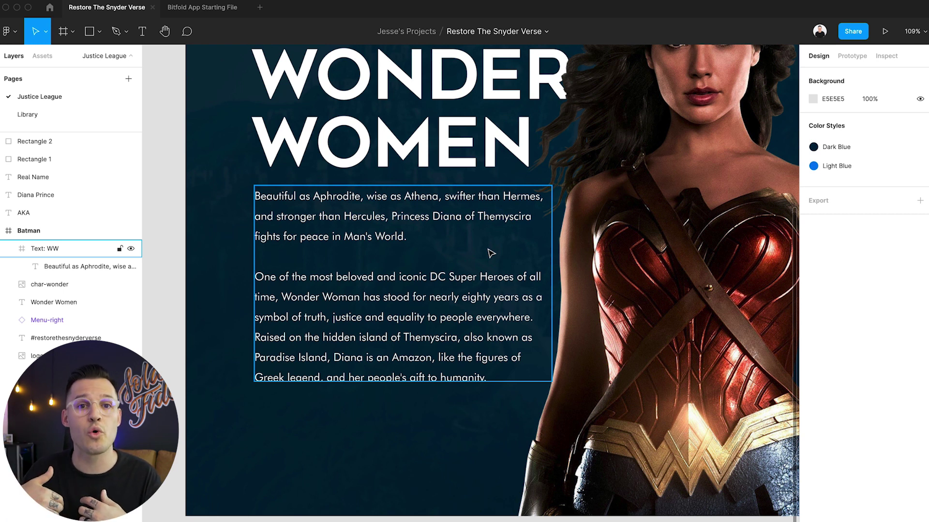
drag(490, 249, 468, 292)
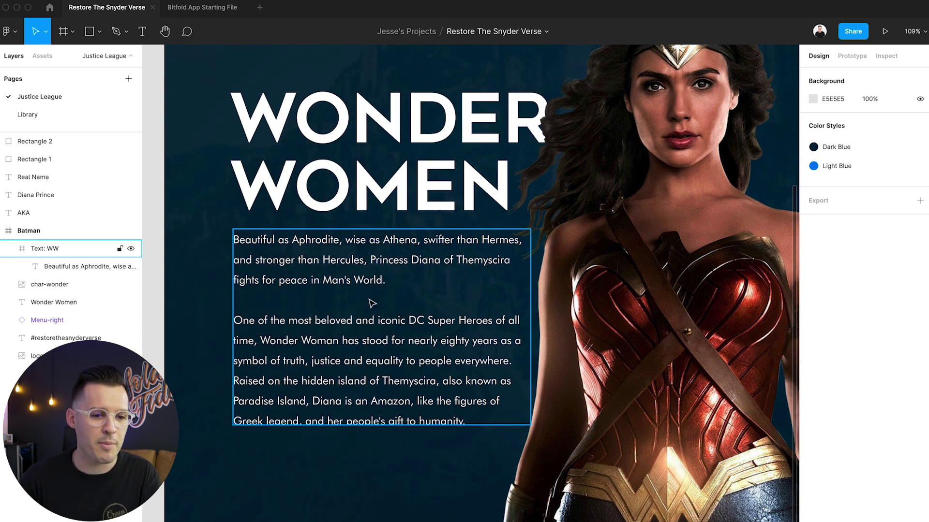
click(424, 506)
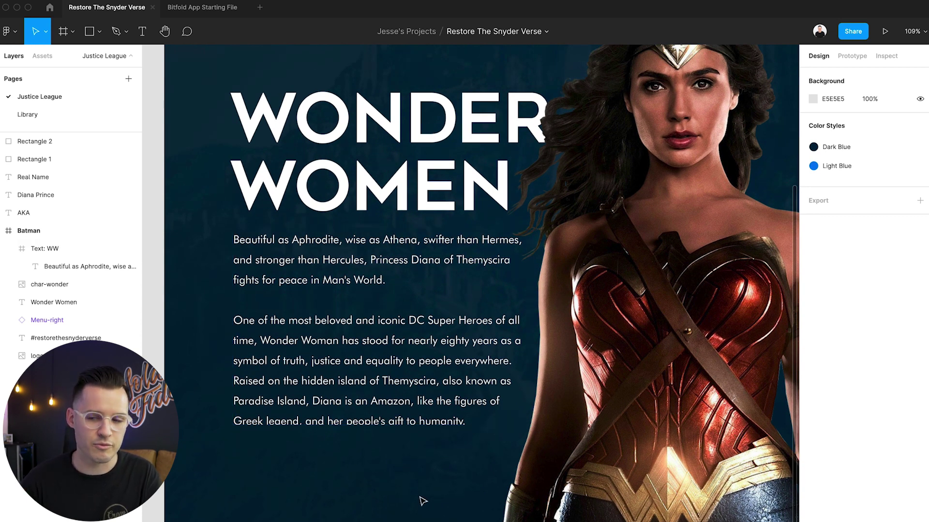
drag(403, 494, 384, 521)
click(343, 281)
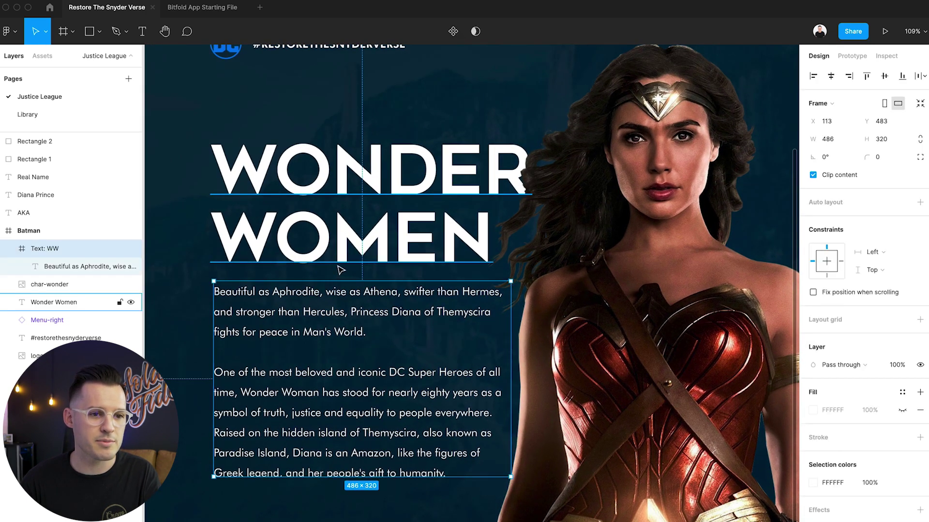
shift+click(341, 254)
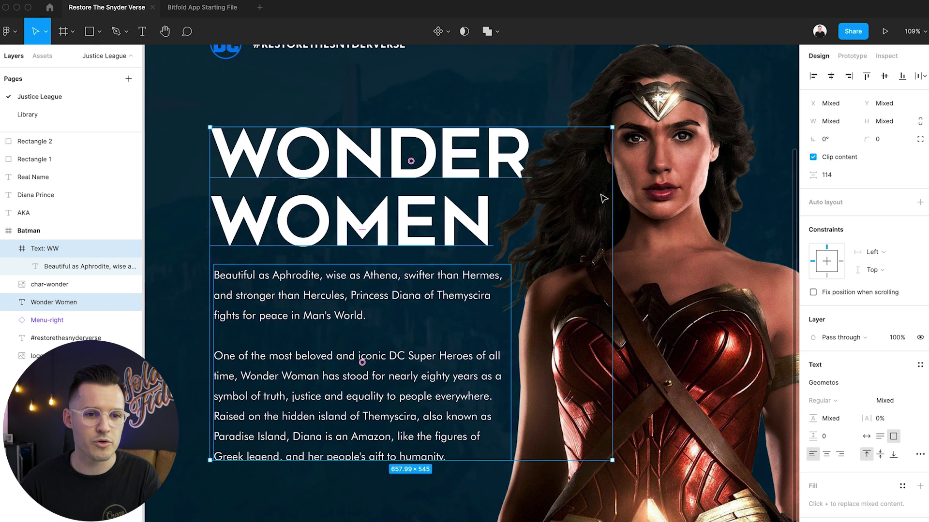
Move the char-wonder image slightly right to about X 535, keeping it at Y 68, and deselect it.
click(697, 225)
key(shift+1)
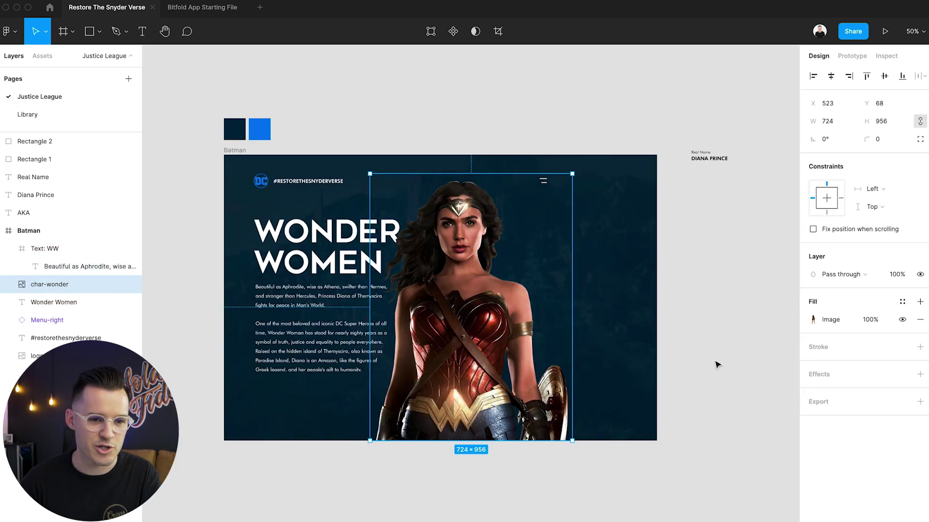
click(710, 364)
click(500, 351)
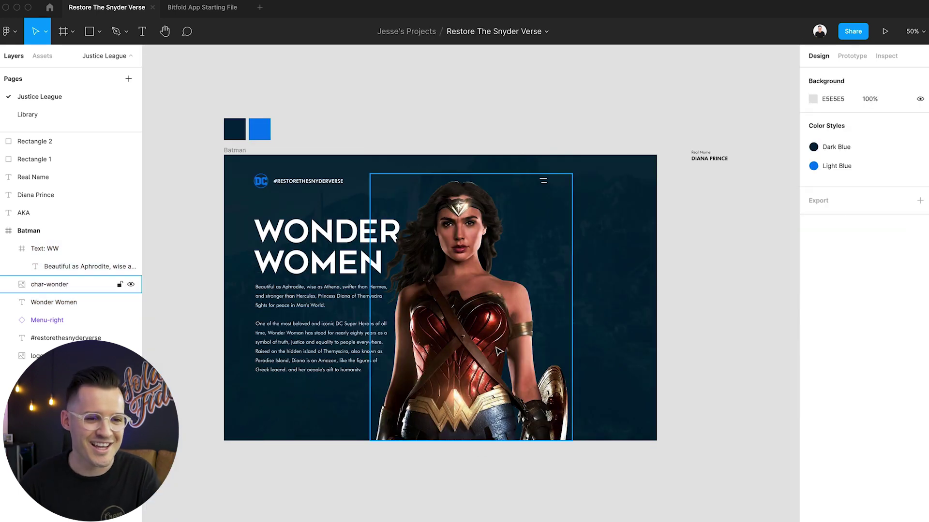
drag(499, 351, 503, 356)
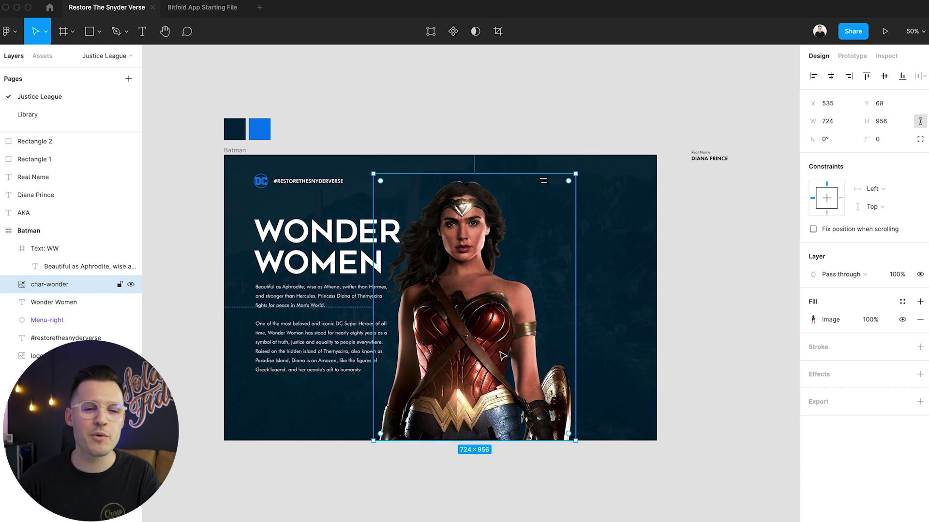
click(638, 146)
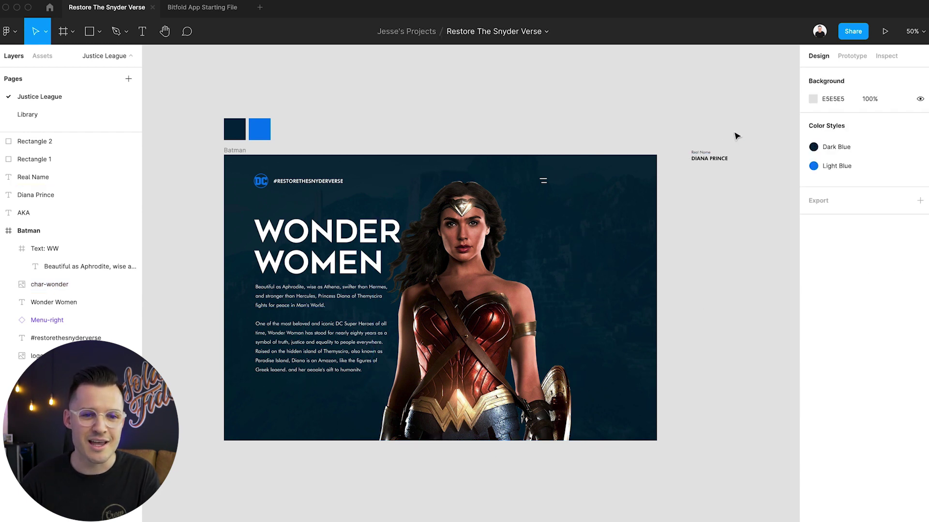
Move the Real Name and Diana Prince texts into the Batman frame beside the character and set their fill to white (FFFFFF).
drag(736, 136, 580, 209)
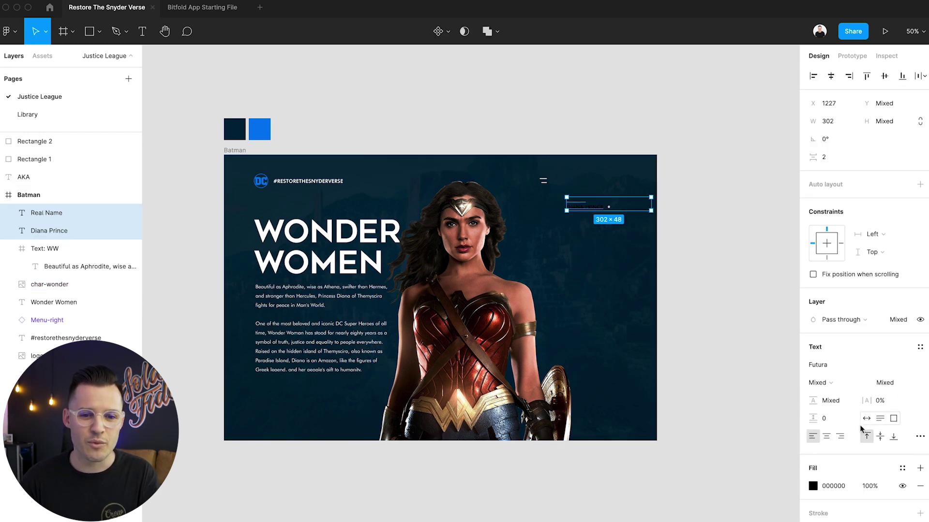
click(814, 486)
text(fff)
key(Return)
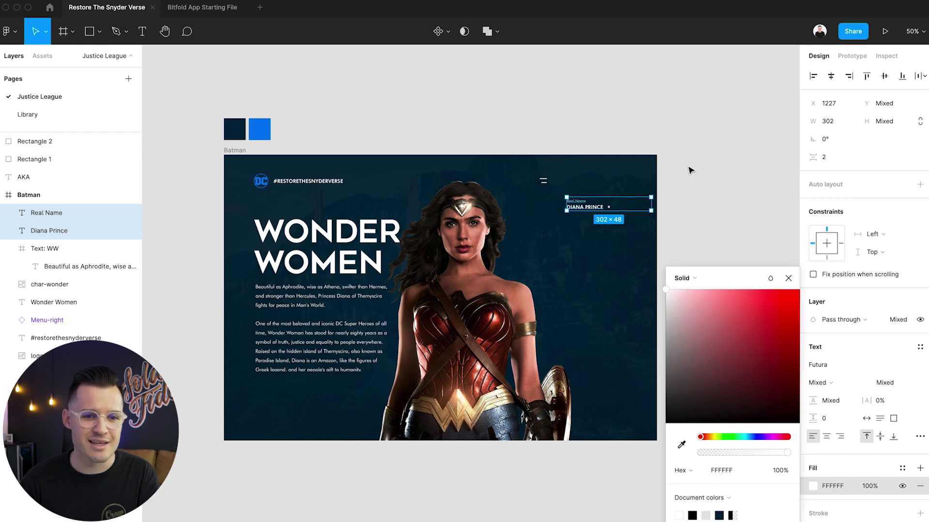
click(714, 151)
Combine the Real Name and Diana Prince texts in a vertical auto layout and move it to about X 1220, Y 173.
key(z)
drag(713, 150, 406, 373)
drag(564, 251, 606, 278)
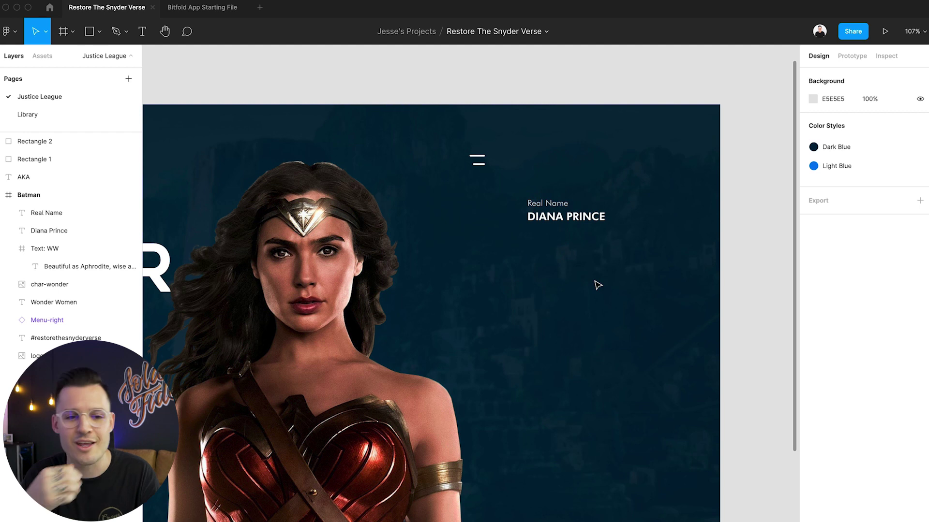
drag(615, 297, 552, 405)
drag(626, 351, 511, 180)
click(617, 249)
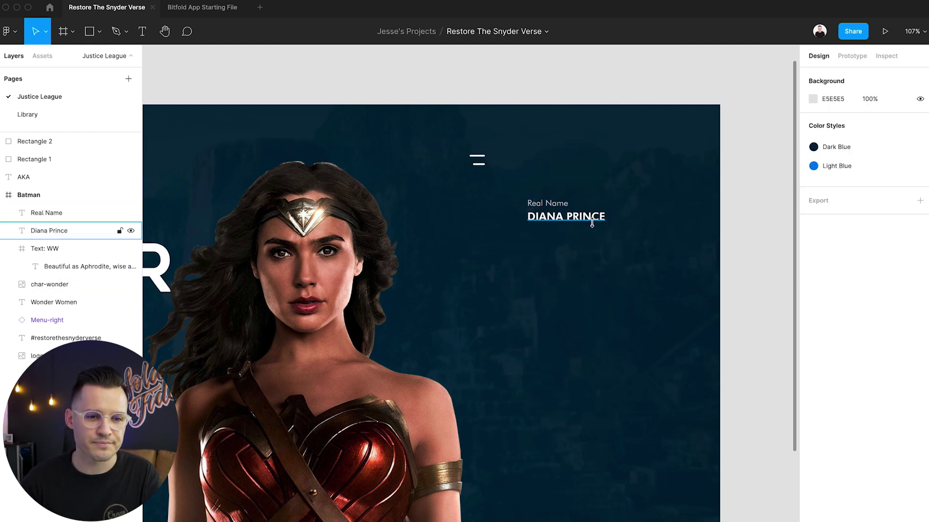
click(591, 218)
shift+click(564, 206)
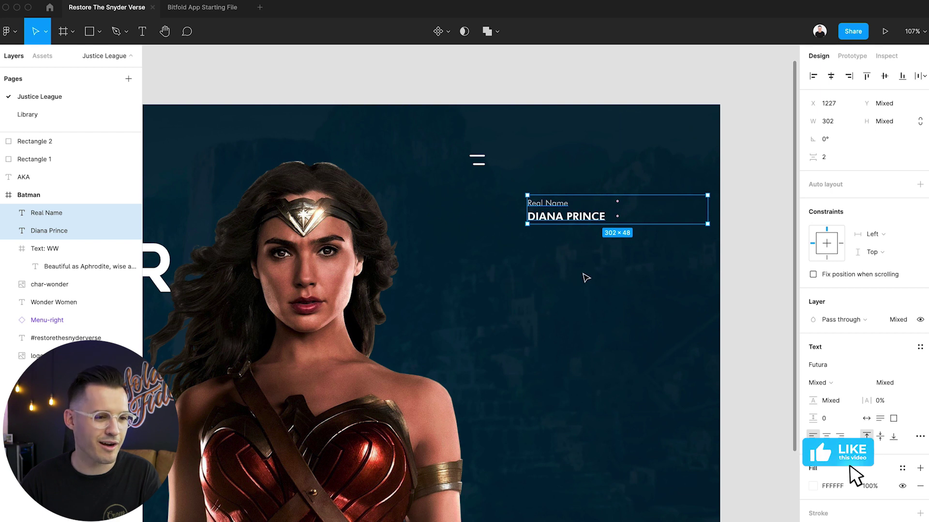
key(shift+a)
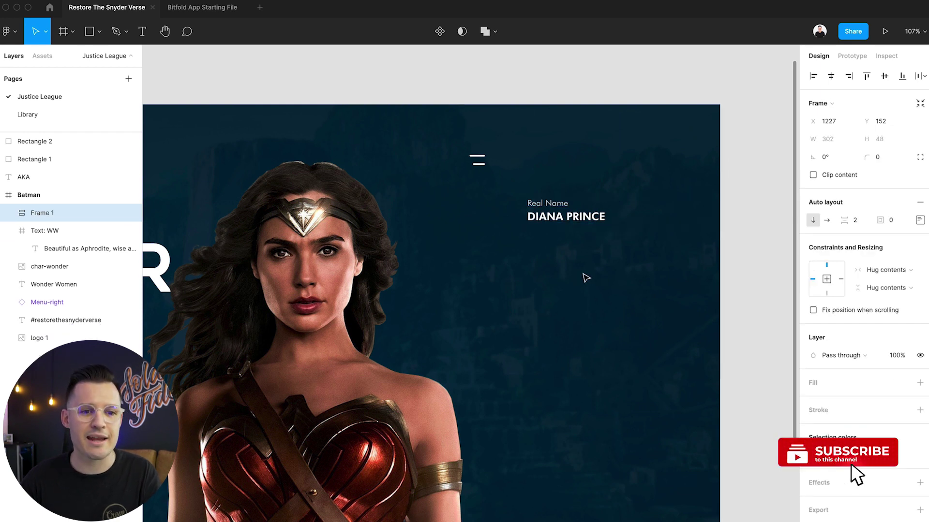
drag(553, 216, 550, 229)
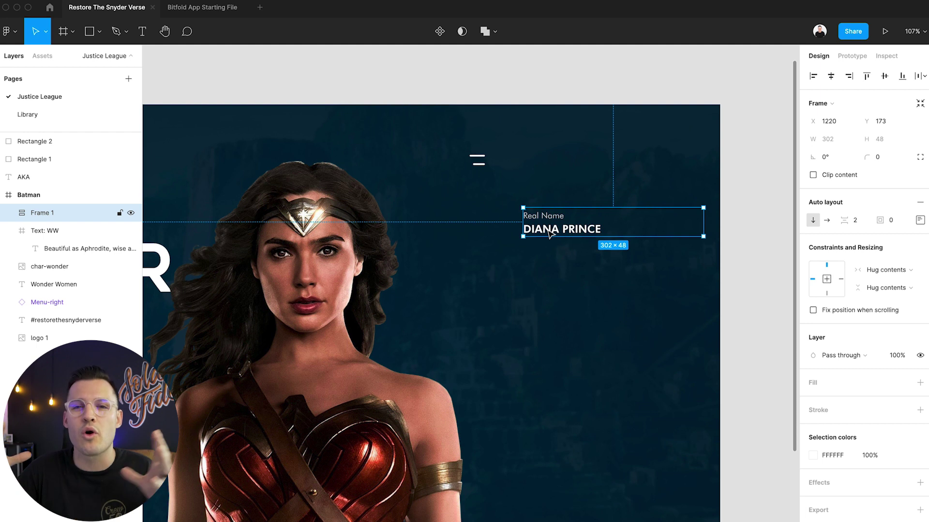
Duplicate the Real Name block directly below itself at about X 1202 and combine both blocks in a vertical auto layout with 20 spacing.
double_click(561, 231)
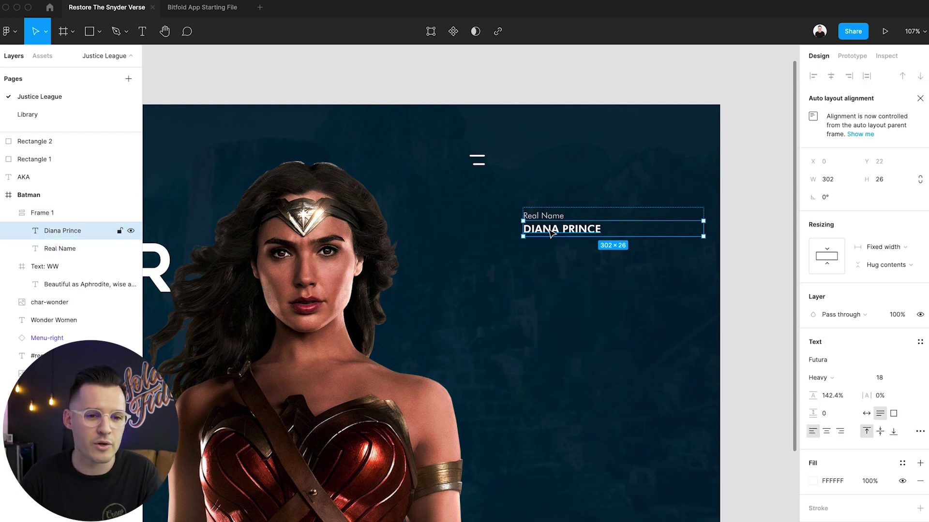
drag(549, 229, 551, 281)
click(551, 272)
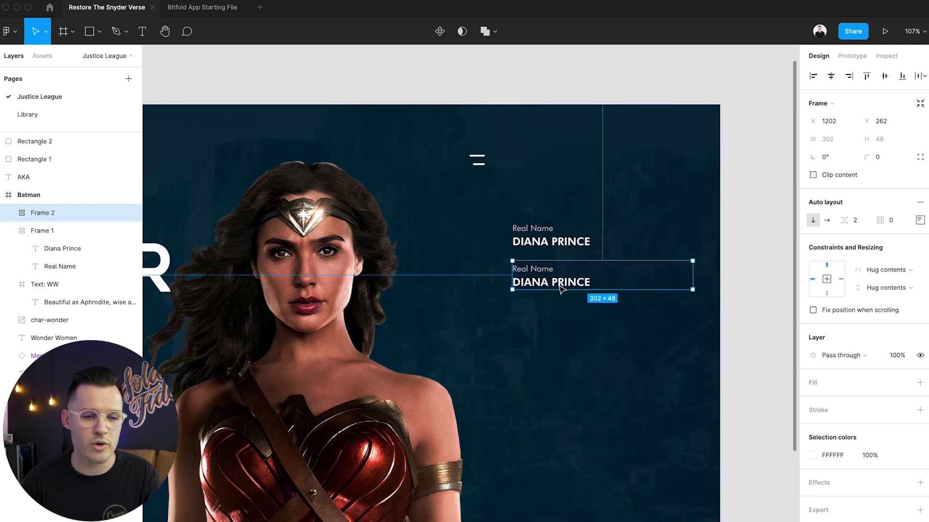
shift+click(551, 247)
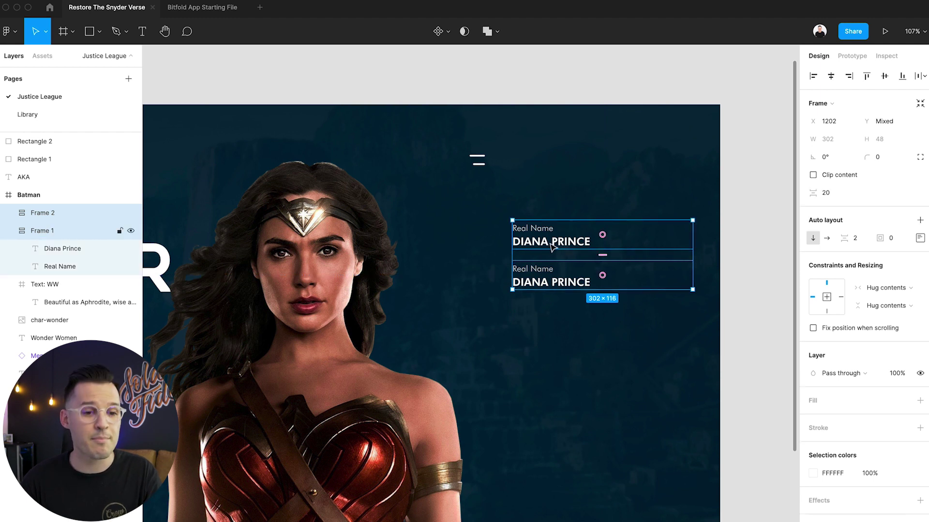
key(shift+a)
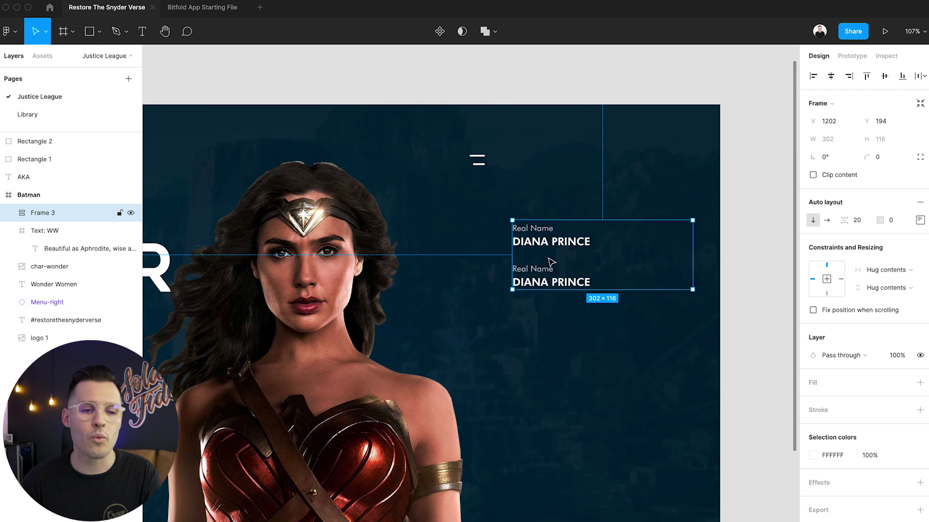
Paste repeated copies of the name into the upper Diana Prince text to test how the auto layout adapts.
double_click(553, 244)
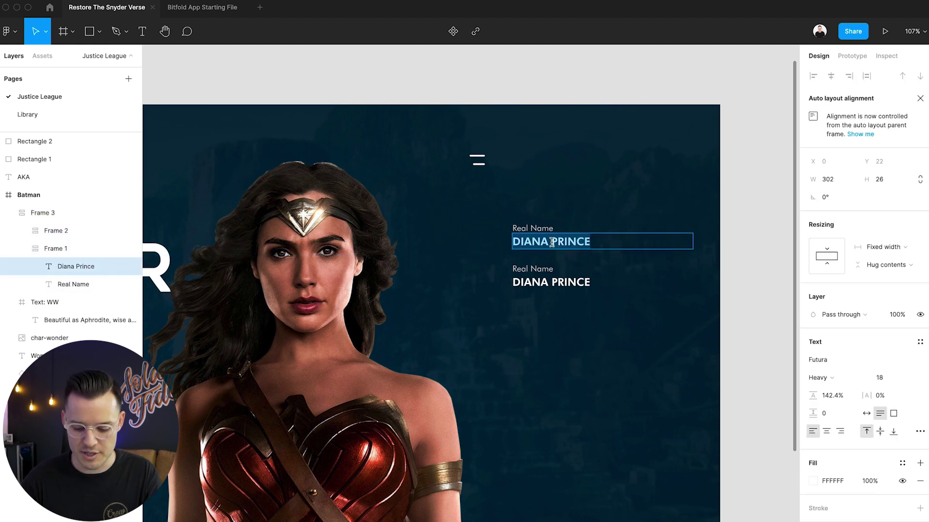
key(super+c)
key(super+v)
key(super+v)
key(super+v)
key(super+v)
key(super+v)
key(super+v)
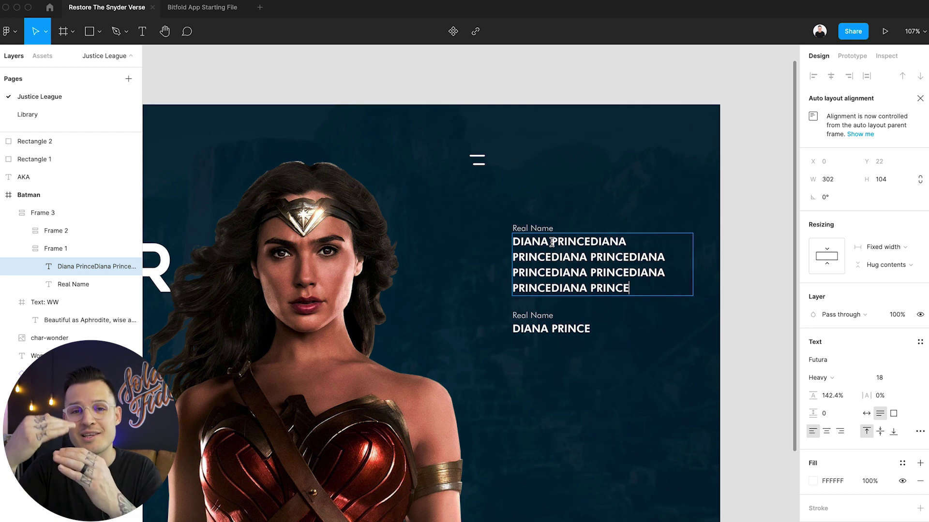
key(super+v)
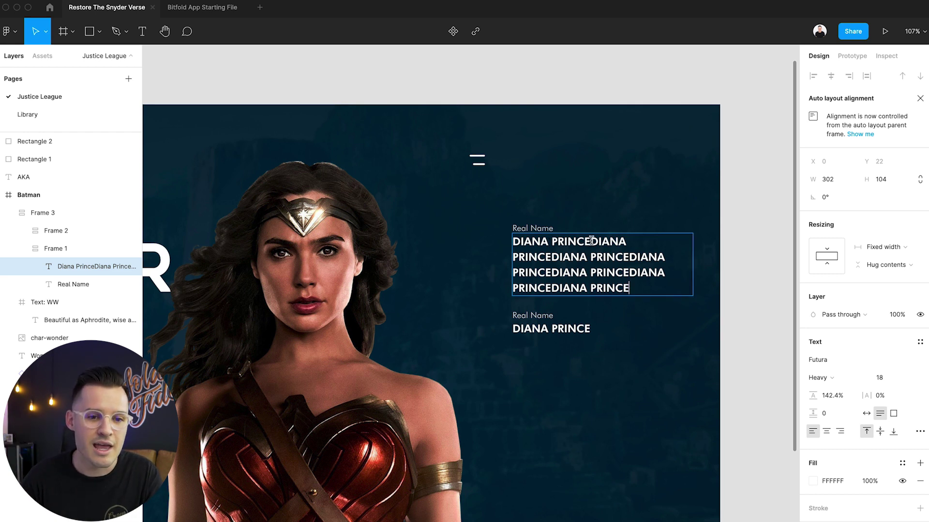
Delete the extra pasted copies so the upper text reads only Diana Prince, and finish editing it.
drag(591, 240, 624, 299)
key(BackSpace)
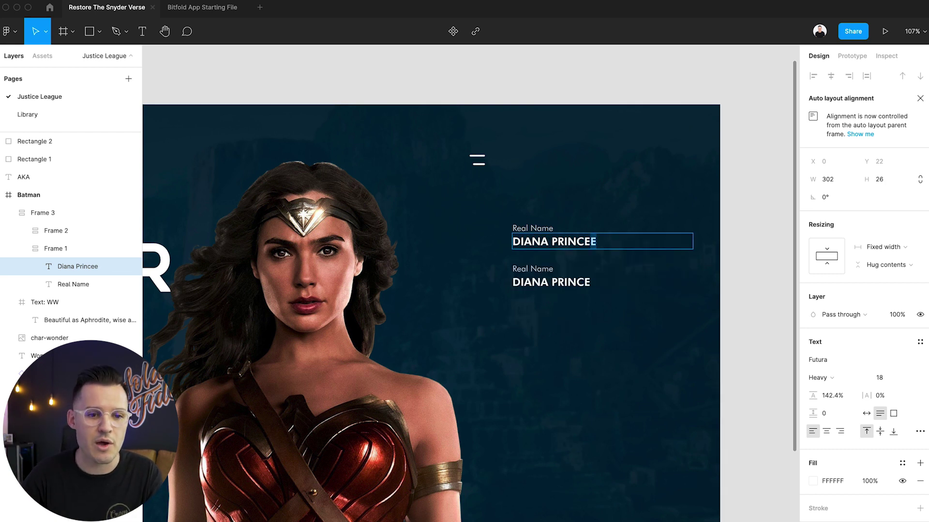
key(Escape)
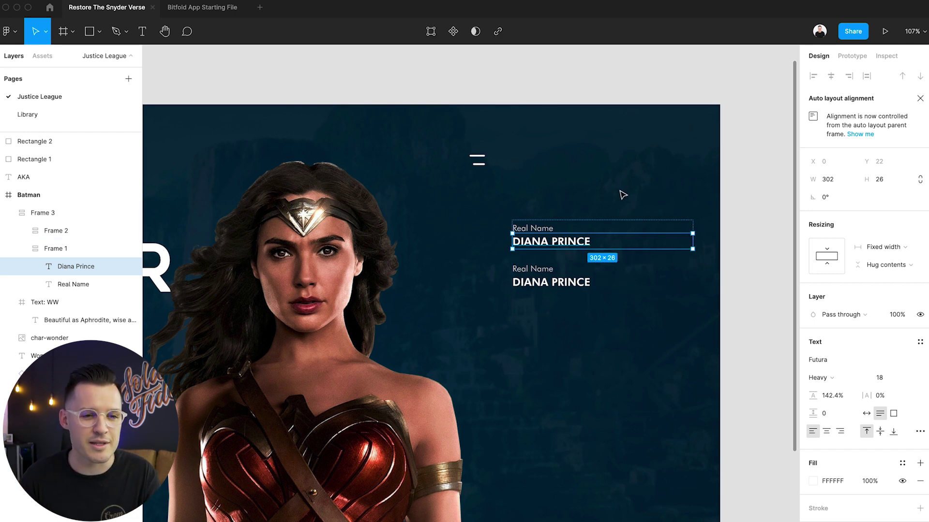
Copy Wonder Woman's full powers list from Character Facts on the DC page in the browser and return to Figma.
key(ctrl+Right)
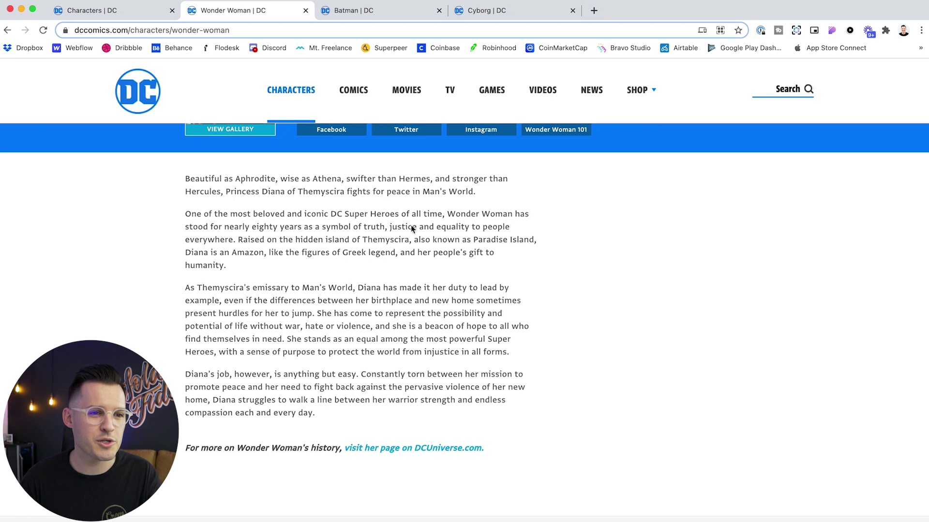
scroll(521, 312, up, 5)
scroll(523, 315, down, 3)
scroll(522, 314, down, 10)
scroll(518, 315, up, 1)
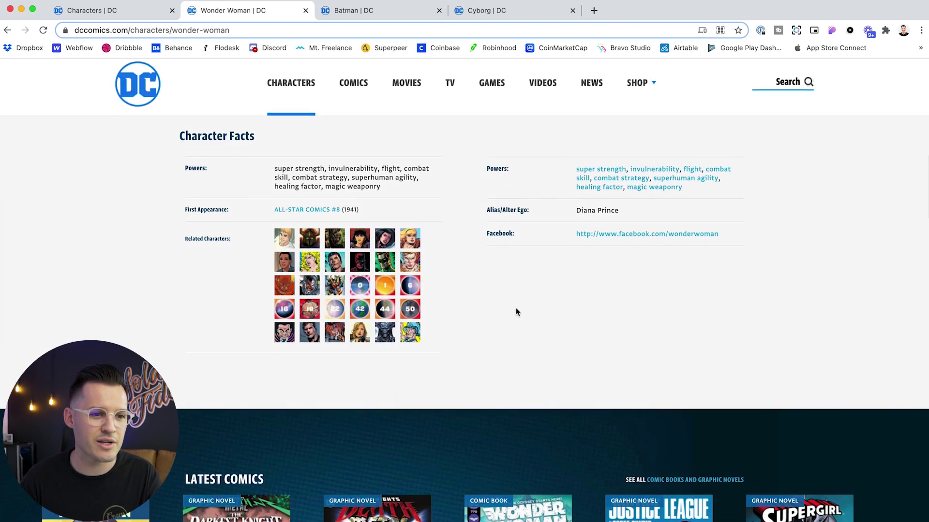
drag(375, 190, 275, 171)
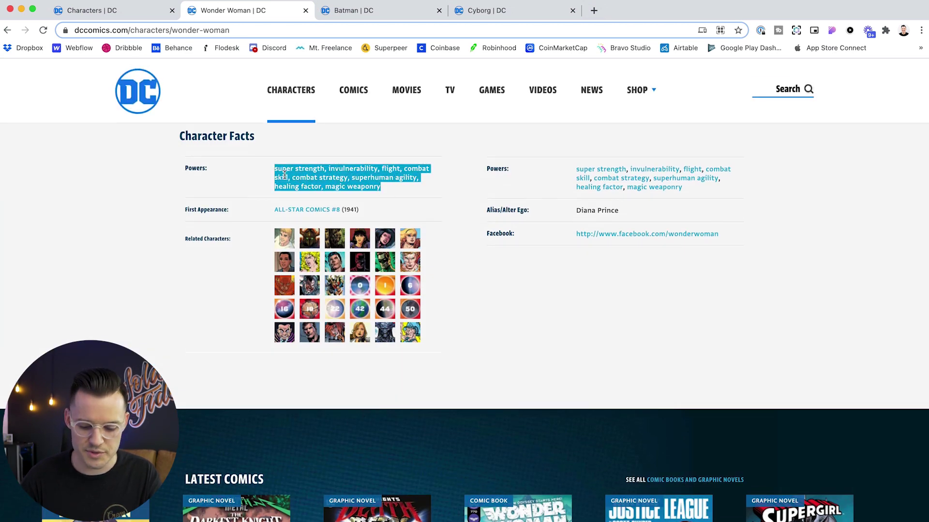
key(super+Tab)
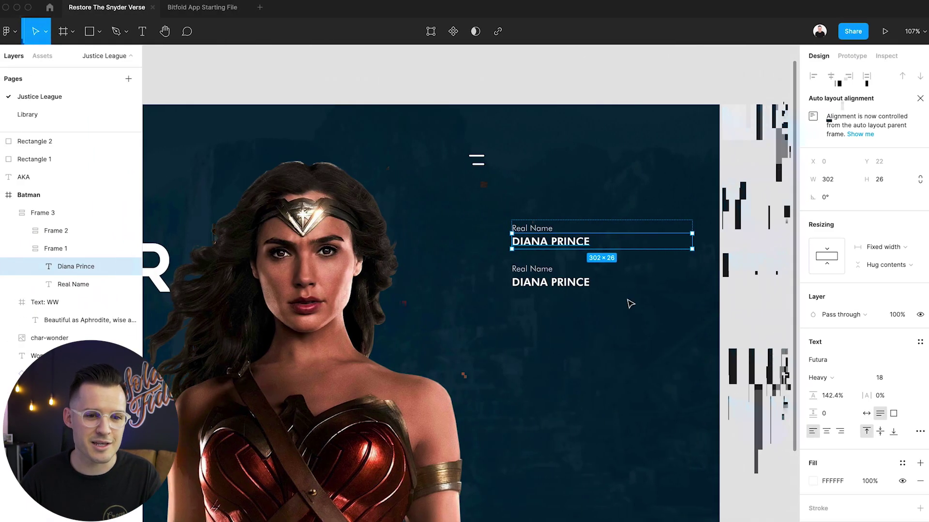
Relabel the second block Super Powers and replace its Diana Prince text with the copied powers list.
double_click(531, 269)
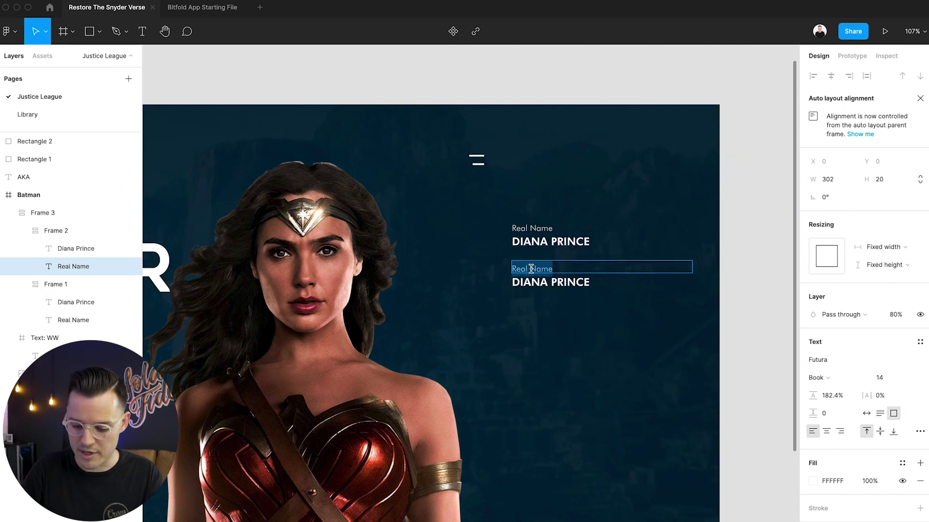
text(Super Powers)
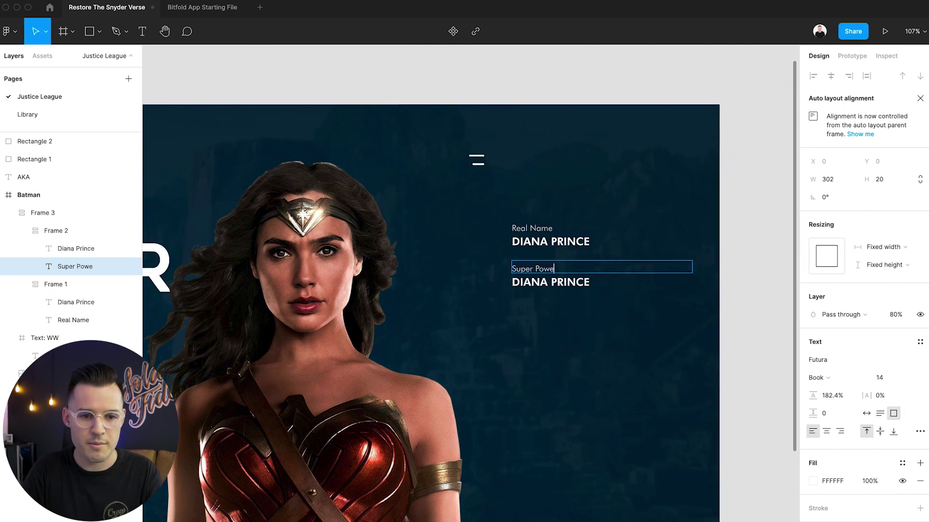
double_click(570, 281)
key(super+a)
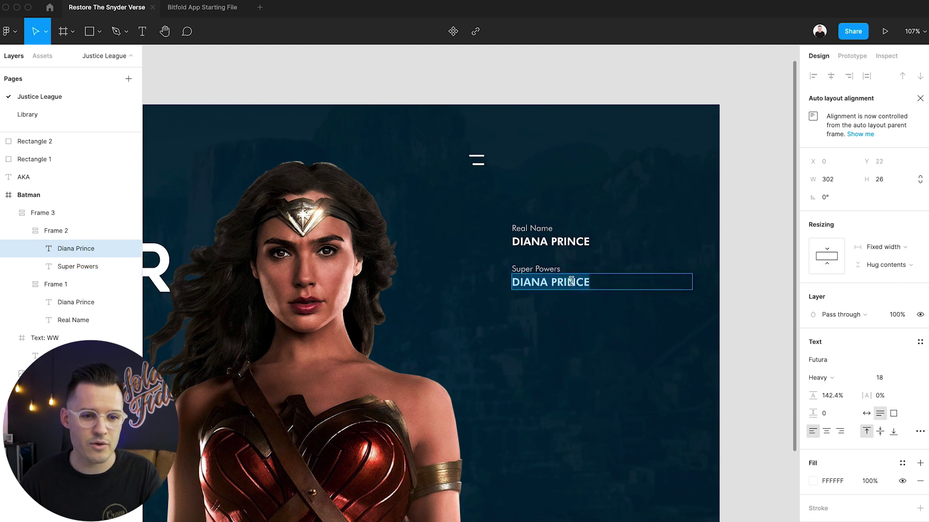
key(super+v)
key(Escape)
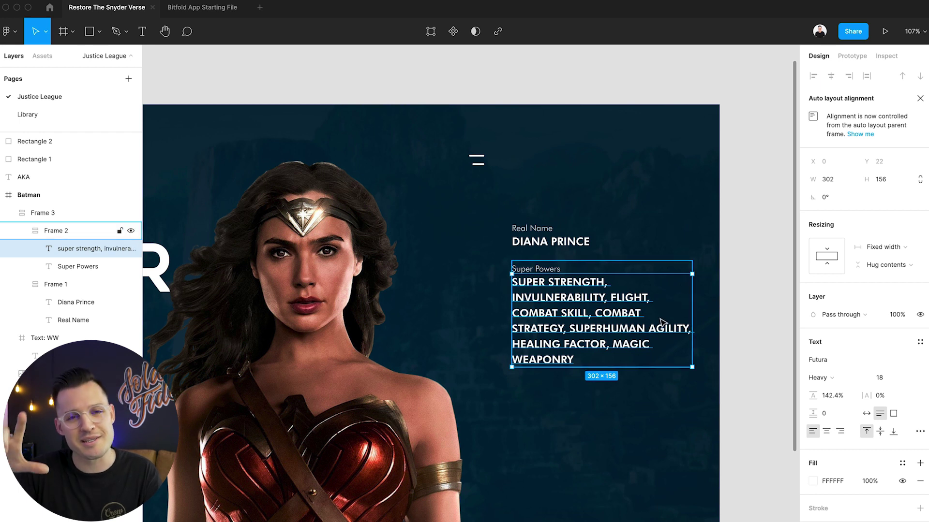
Copy the first appearance value, ALL-STAR COMICS #8 (1941), from the DC page in the browser and return to Figma.
key(ctrl+Right)
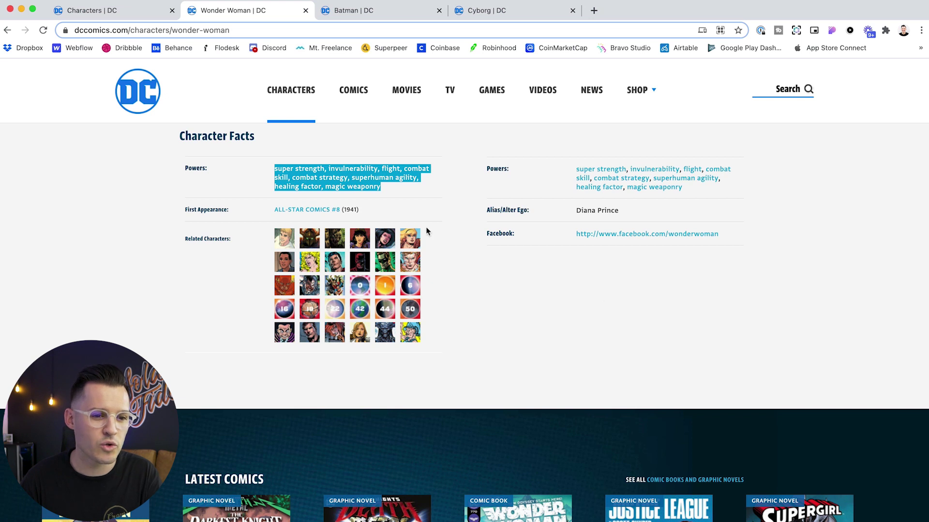
drag(371, 210, 275, 211)
key(super+c)
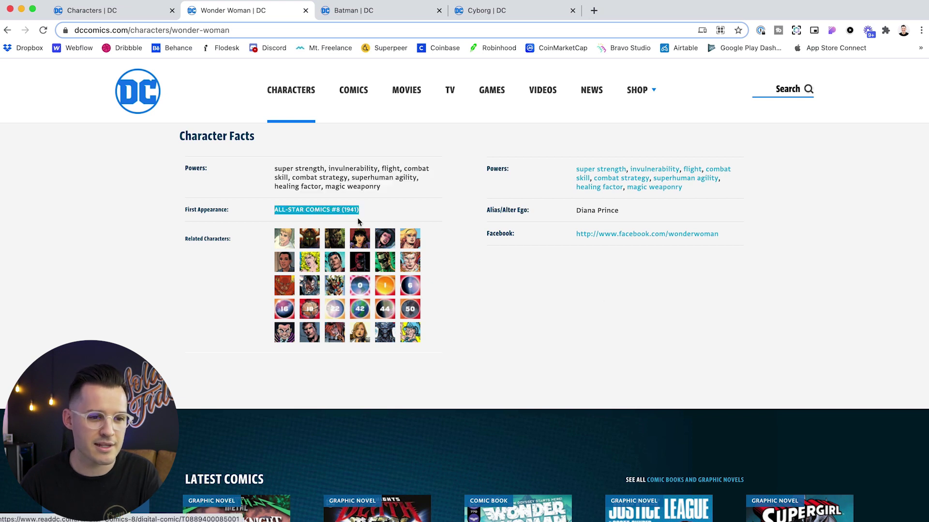
key(ctrl+Left)
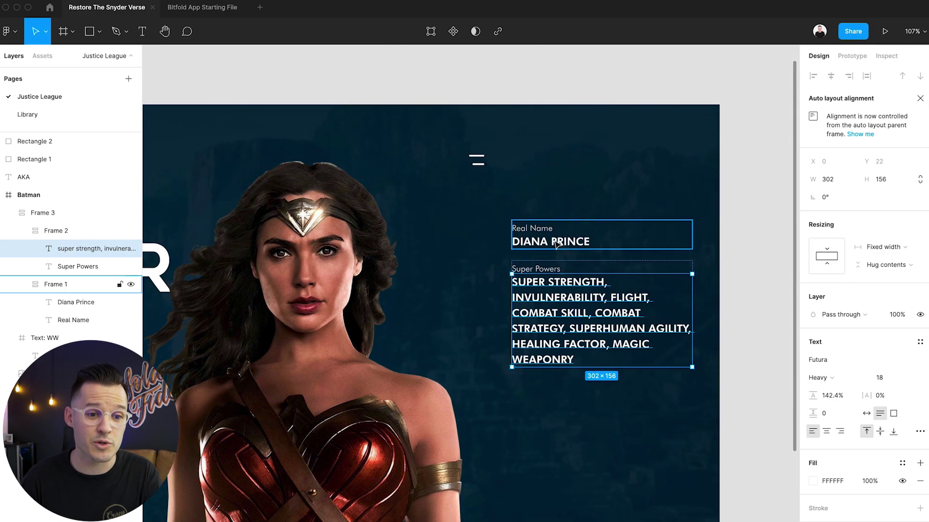
Duplicate the Super Powers block directly below itself inside the outer auto layout.
click(556, 244)
click(556, 285)
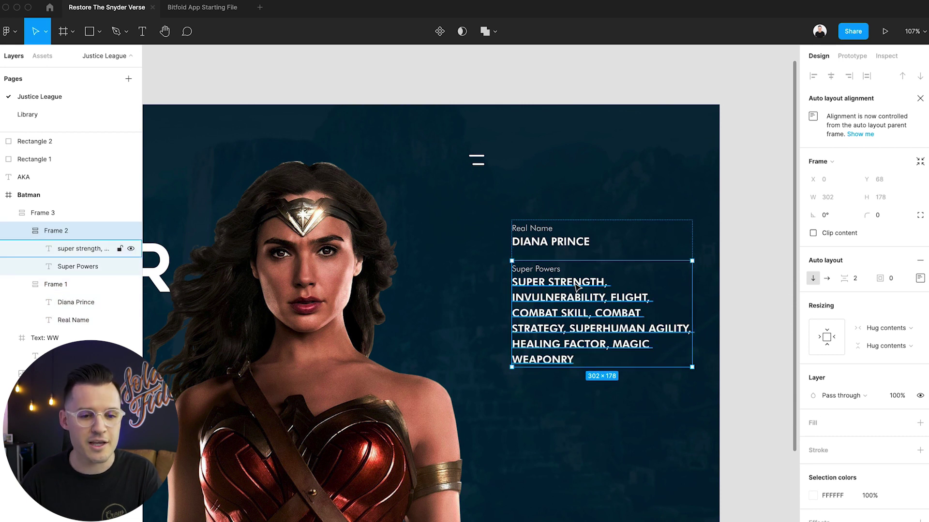
key(super+d)
scroll(597, 352, down, 5)
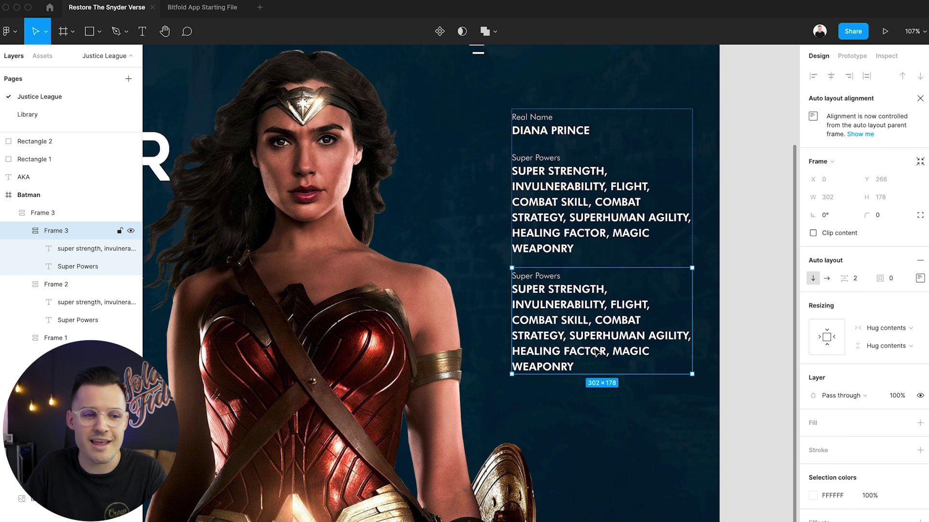
Collapse the three nested block frames in the layer structure and inspect each one and their parent Frame 3.
click(36, 215)
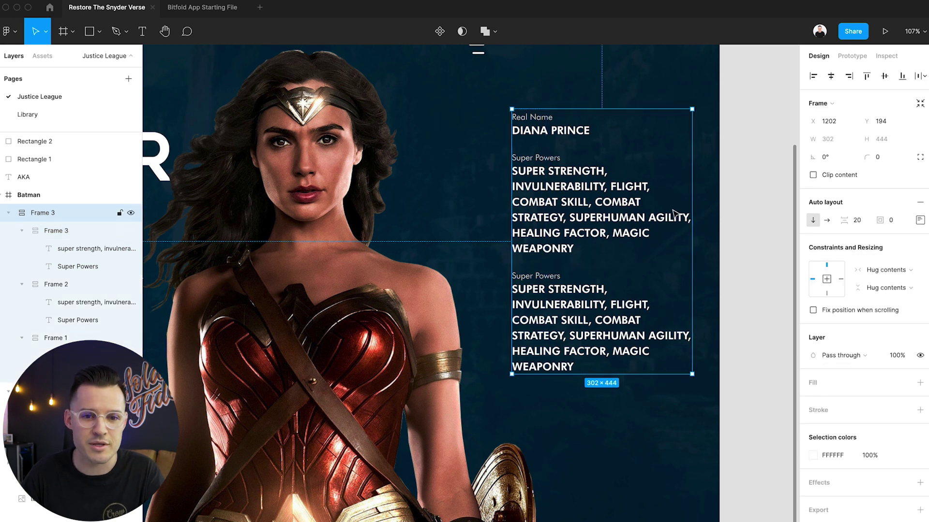
click(21, 231)
click(22, 248)
click(21, 266)
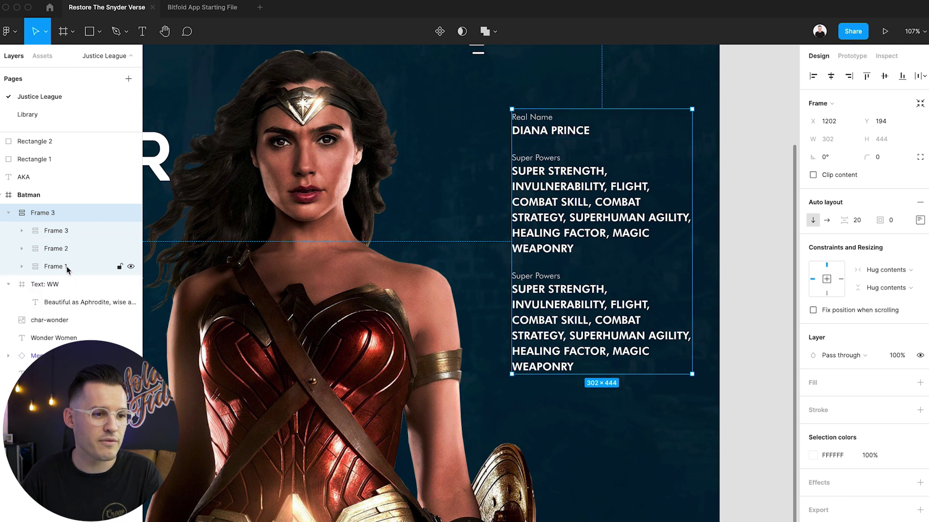
click(66, 266)
click(65, 248)
click(59, 231)
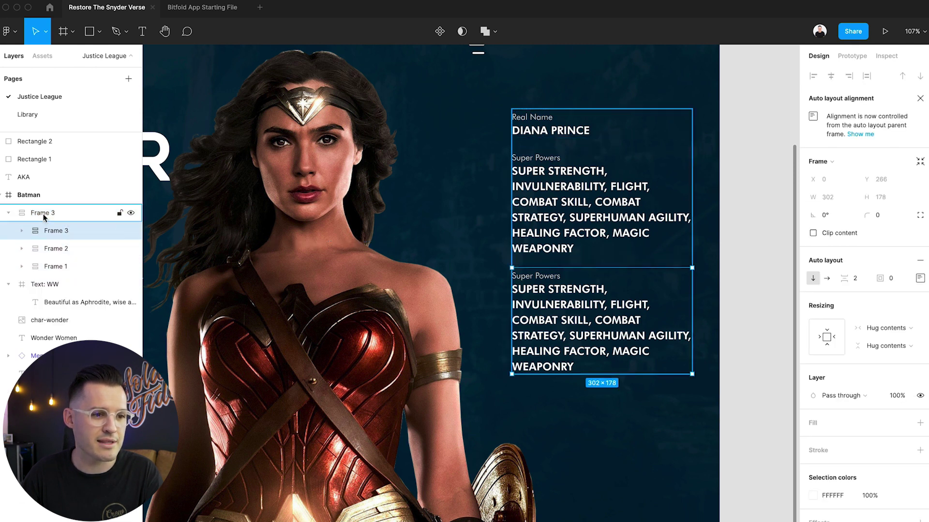
click(43, 214)
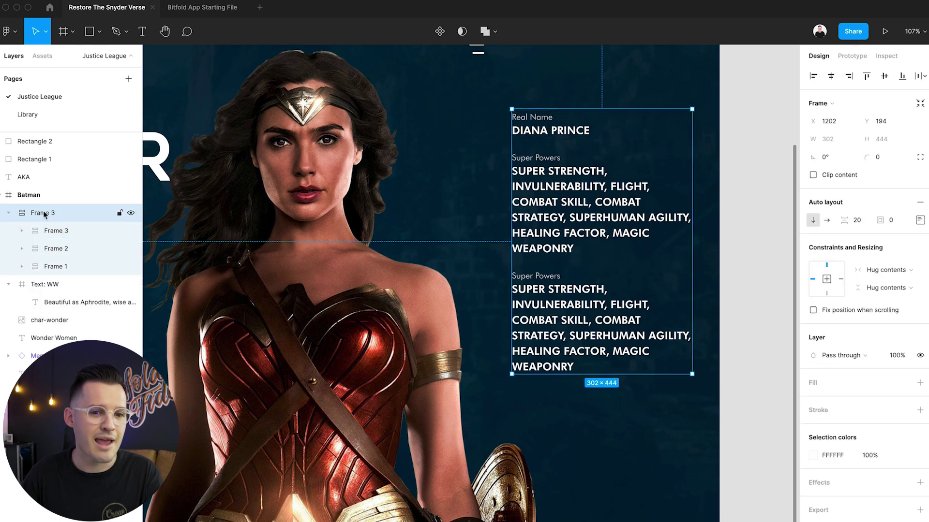
Try the horizontal direction on the outer auto layout, restore vertical, and set the spacing between blocks to 28.
click(826, 220)
click(813, 222)
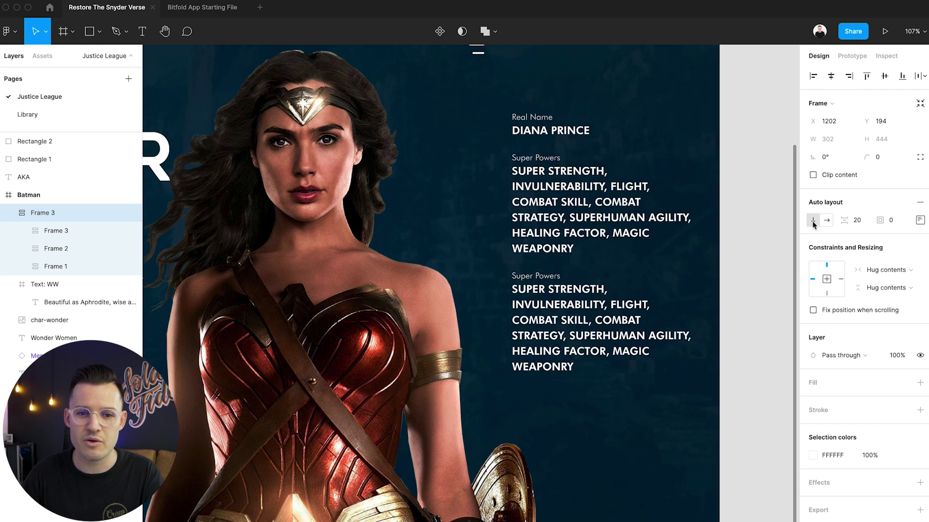
click(860, 222)
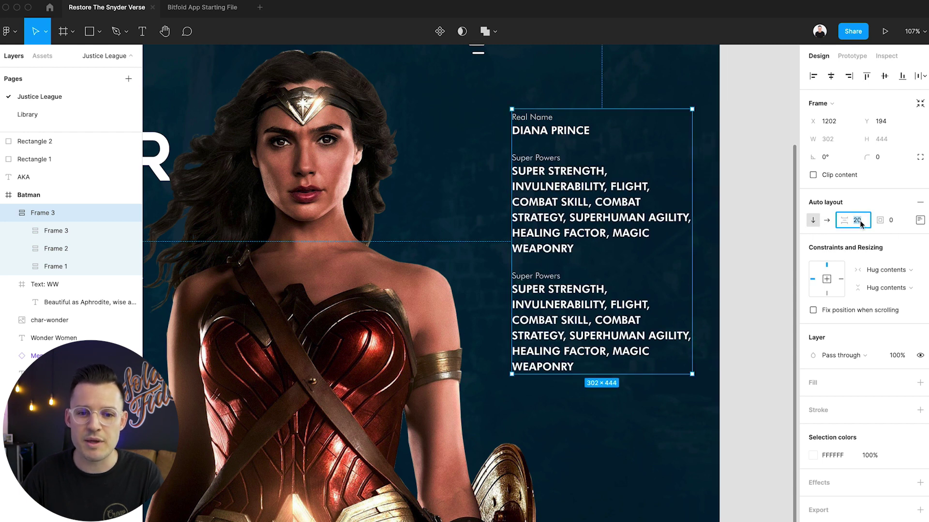
key(shift+Up)
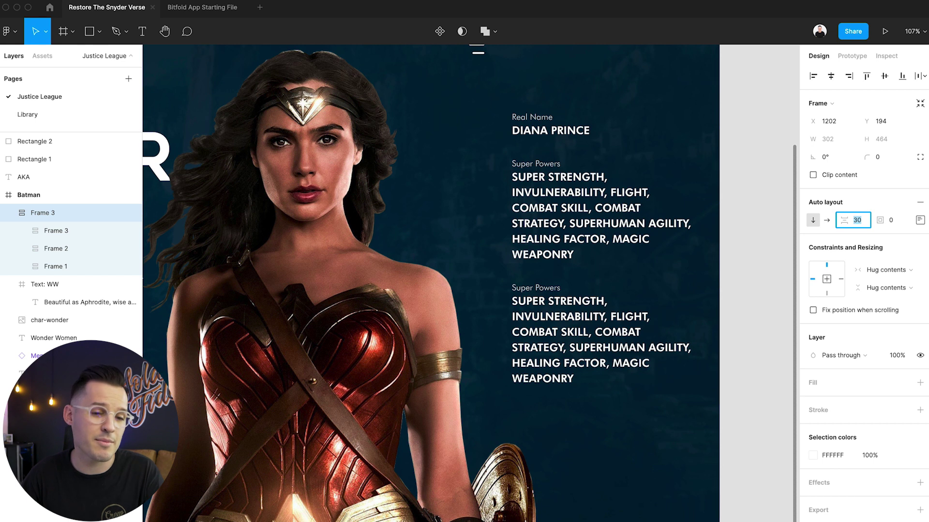
key(Down)
key(Down)
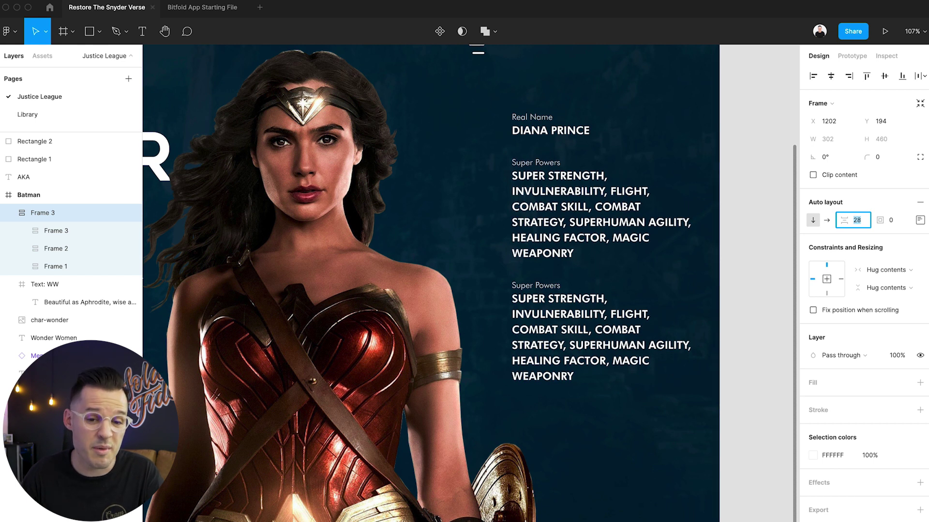
Relabel the third block First Appearance and replace its powers list with the copied ALL-STAR COMICS #8 (1941).
click(538, 298)
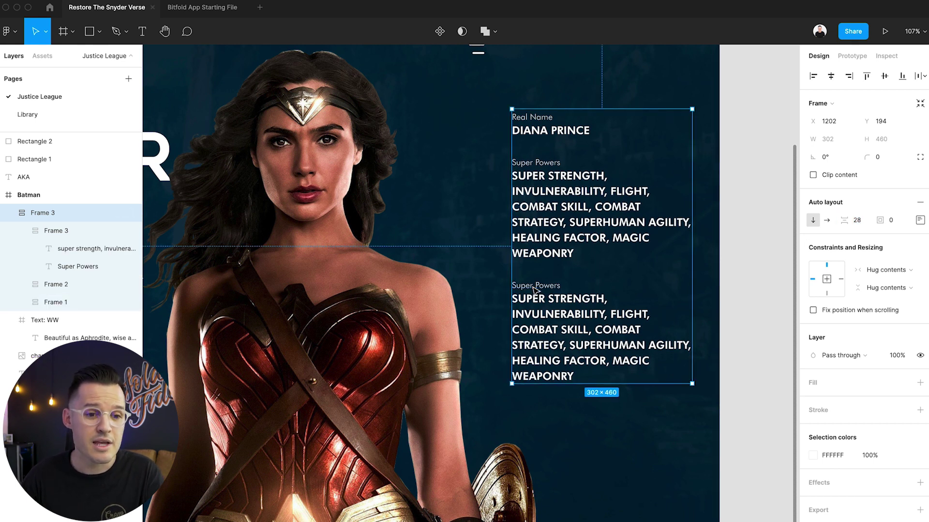
click(532, 286)
text(Fie)
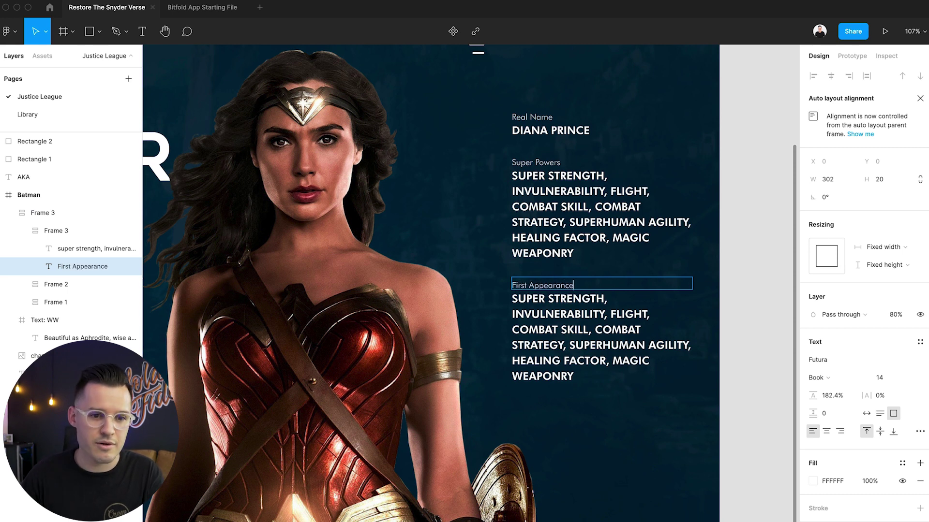
click(547, 308)
double_click(546, 308)
key(super+Tab)
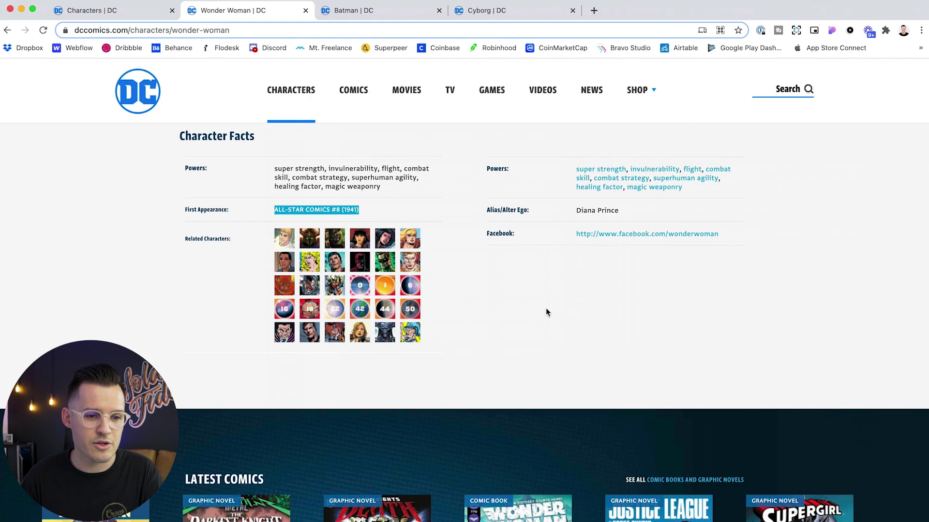
key(super+Tab)
key(super+v)
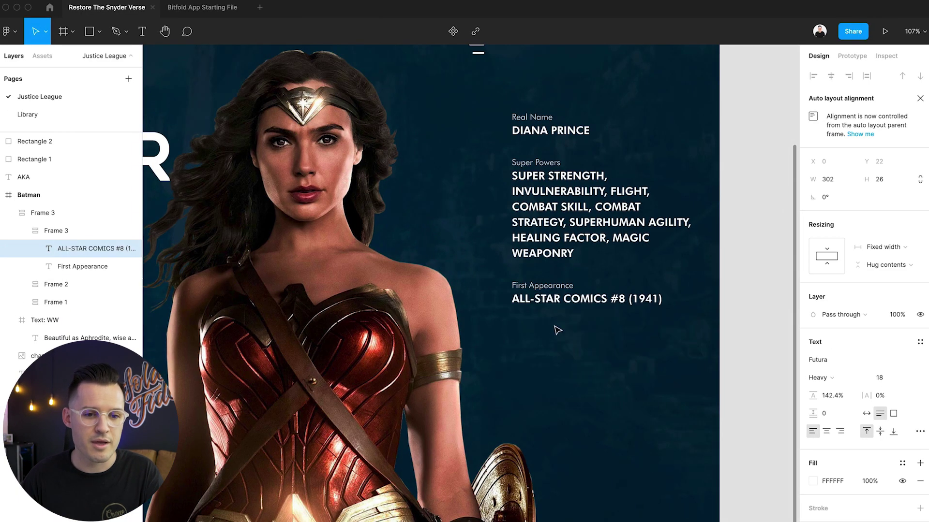
key(Escape)
Check Character Facts on the DC page for another detail, and duplicate the First Appearance block below itself in Figma.
key(super+Tab)
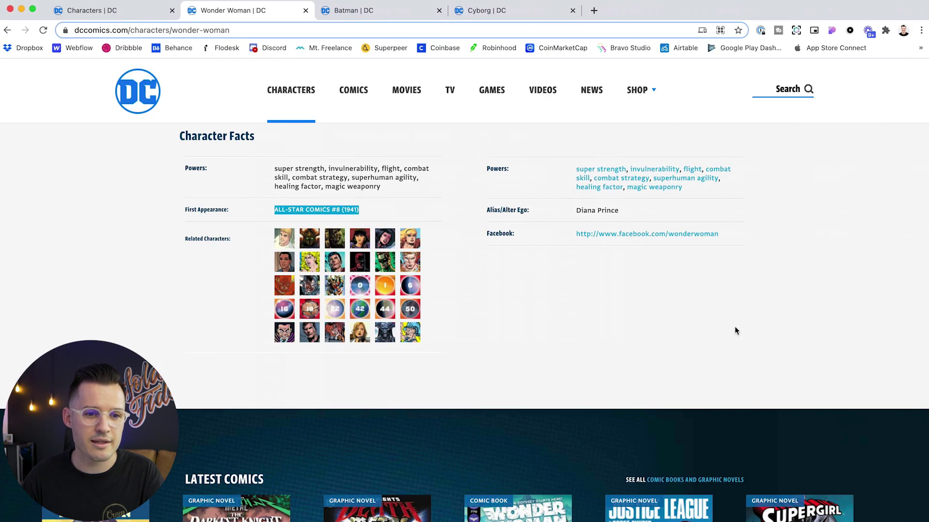
drag(620, 211, 588, 214)
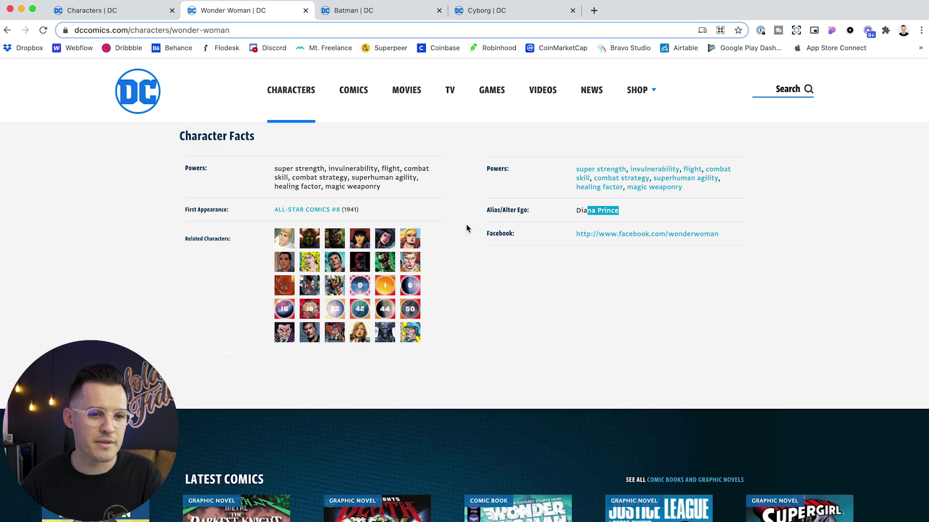
key(super+Tab)
key(super+Tab)
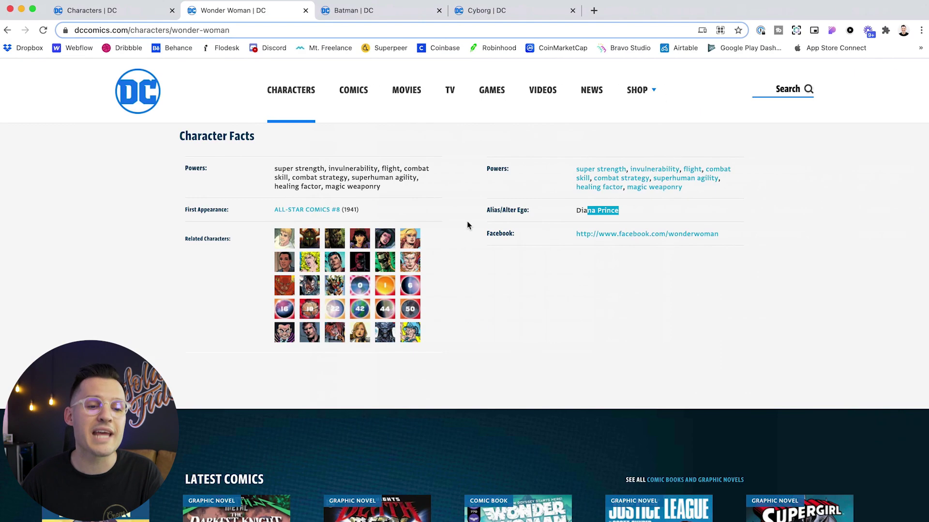
Copy the word Themyscira from the introductory paragraph of the DC page in the browser and return to Figma.
key(super+Tab)
click(524, 234)
click(535, 284)
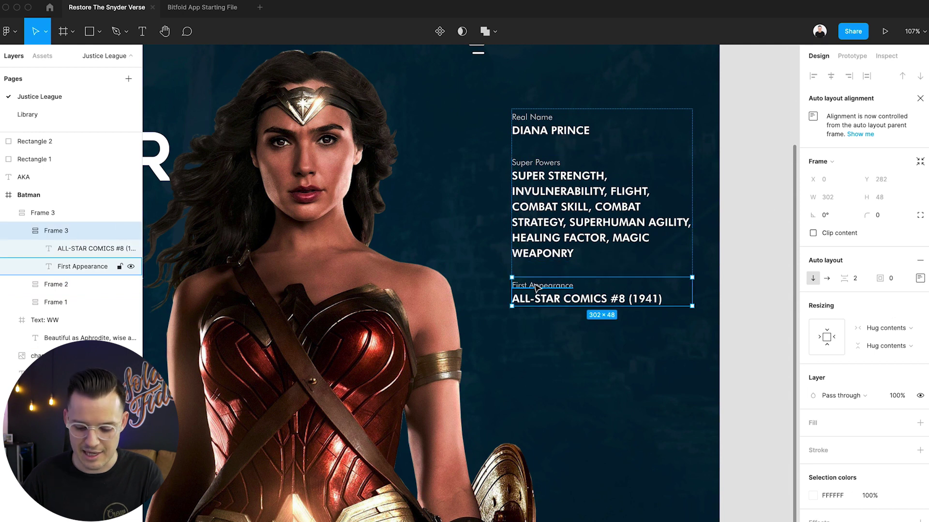
key(super+d)
key(super+Tab)
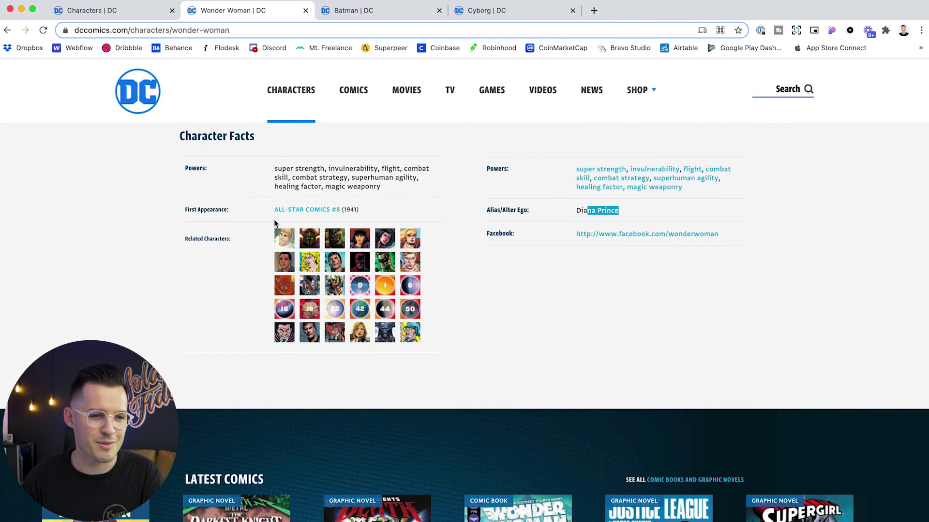
scroll(261, 266, up, 15)
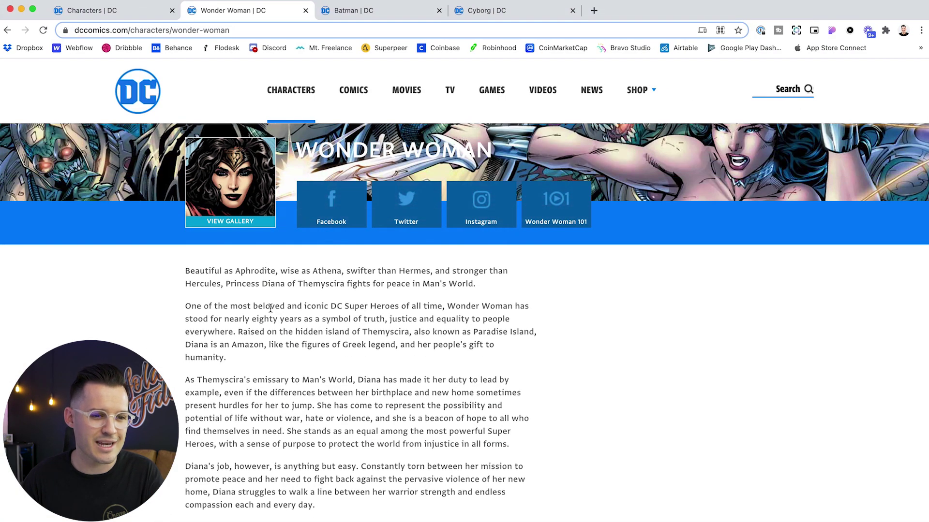
double_click(327, 286)
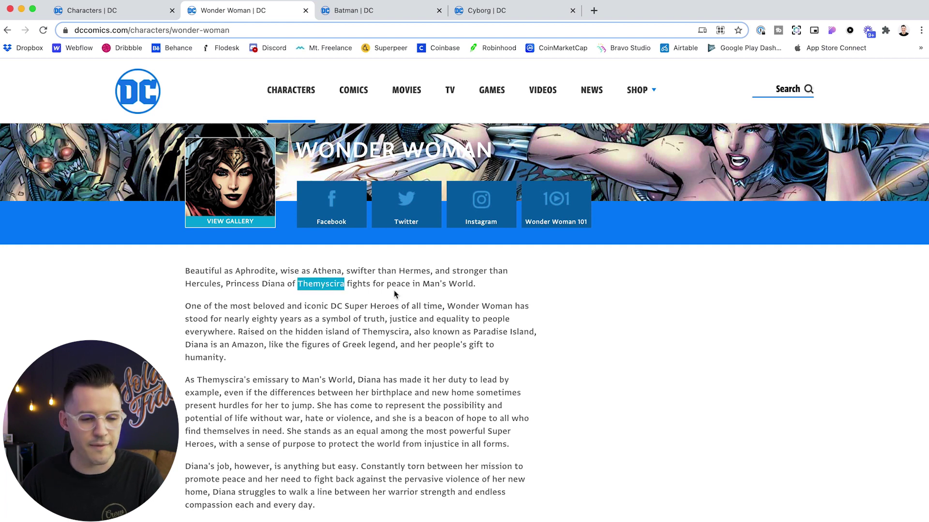
key(super+Tab)
Change the label of the fourth block from First Appearance to Home Town.
click(530, 332)
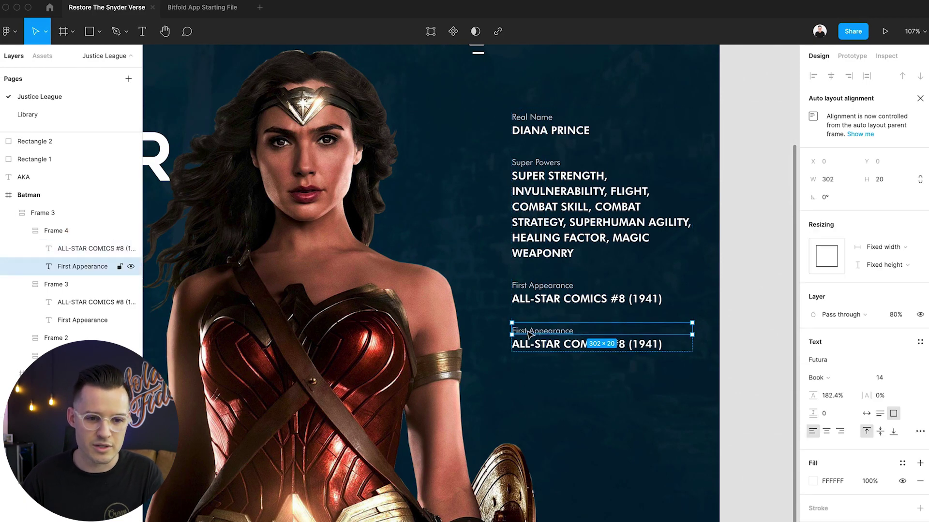
double_click(527, 331)
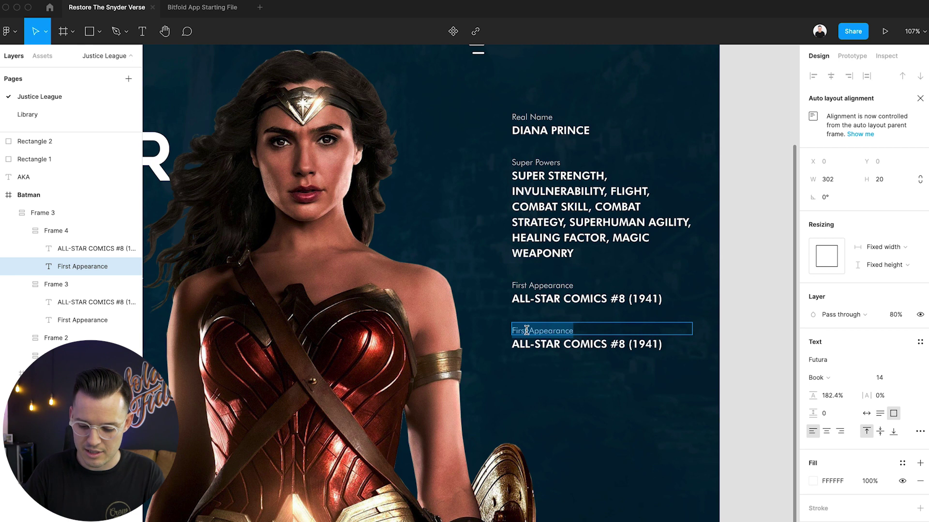
text(Home Town)
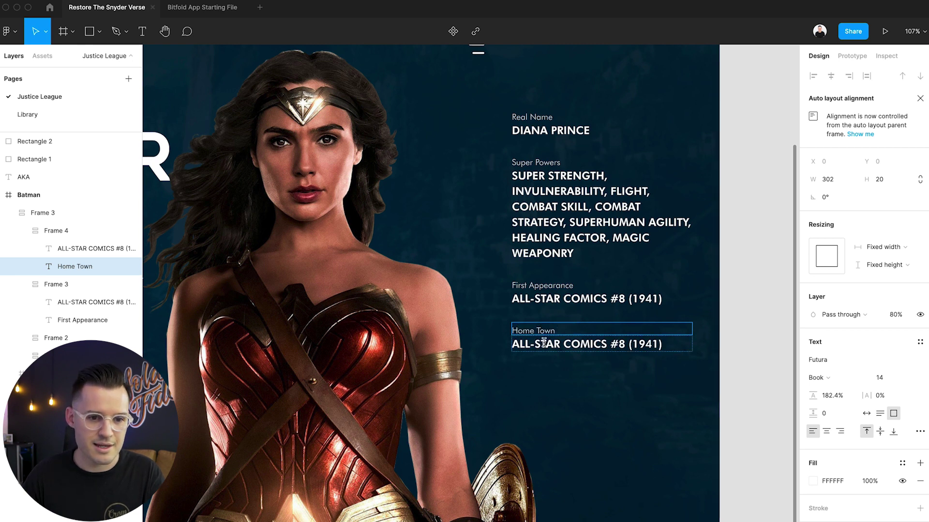
Replace the Home Town block's value with THEMYSCIRA and duplicate the block below itself.
double_click(557, 344)
text(THEMYSCIRA)
key(Escape)
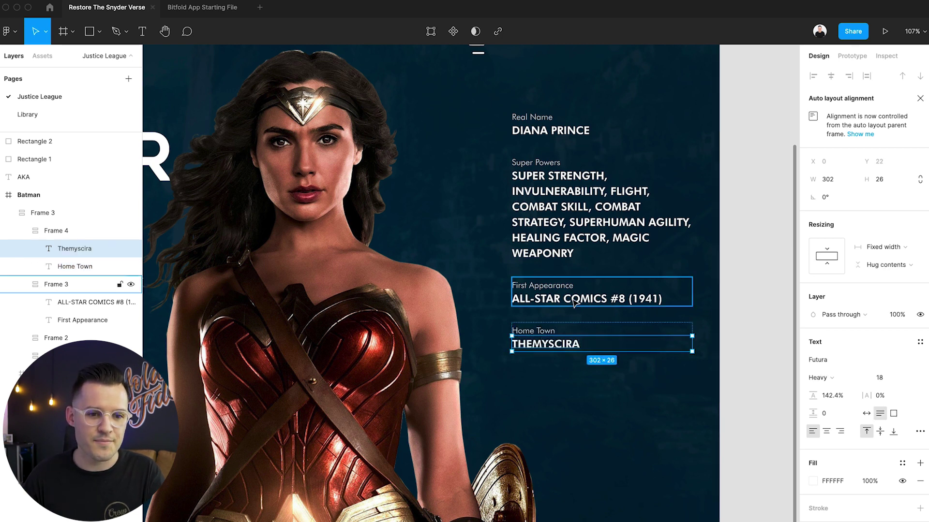
click(577, 300)
click(571, 343)
key(ctrl+d)
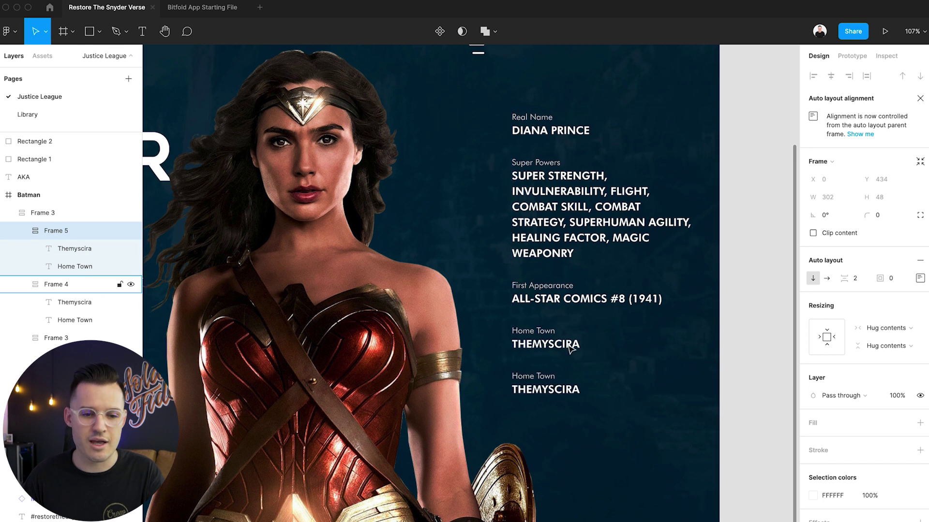
Relabel the fifth block Current Location and replace its value with London England.
double_click(536, 376)
double_click(536, 376)
text(Current)
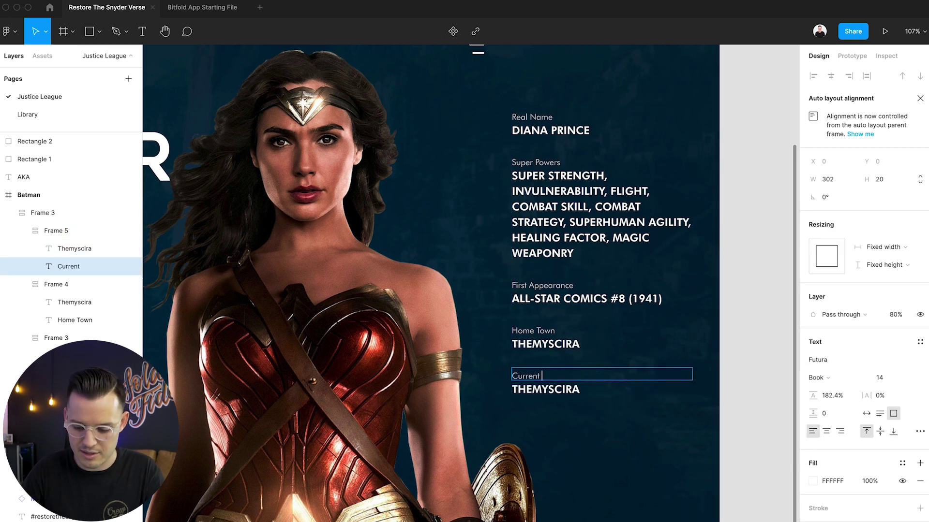
text( Location)
double_click(558, 390)
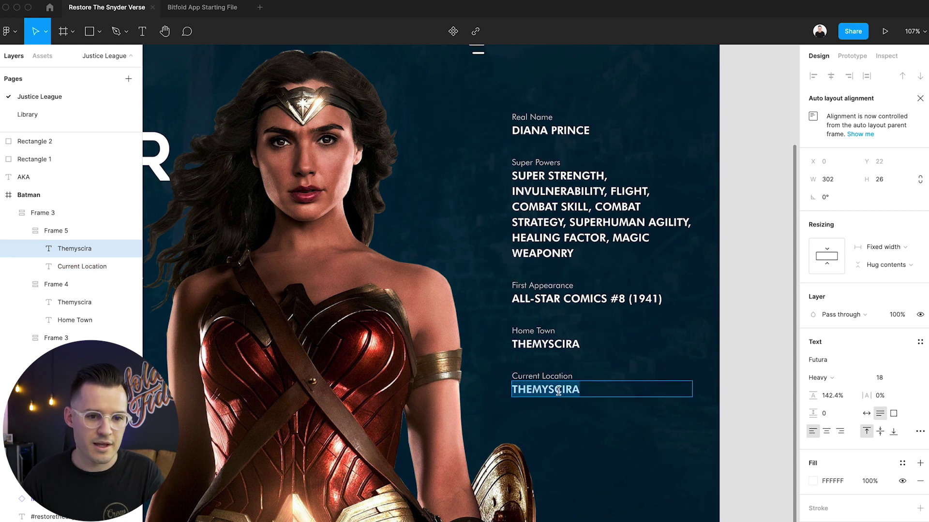
text(London )
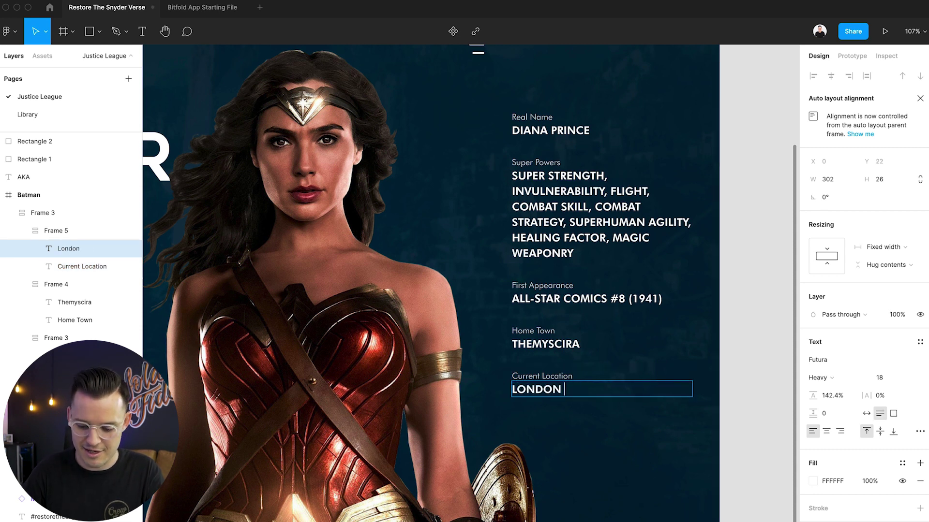
text(Englan)
key(Escape)
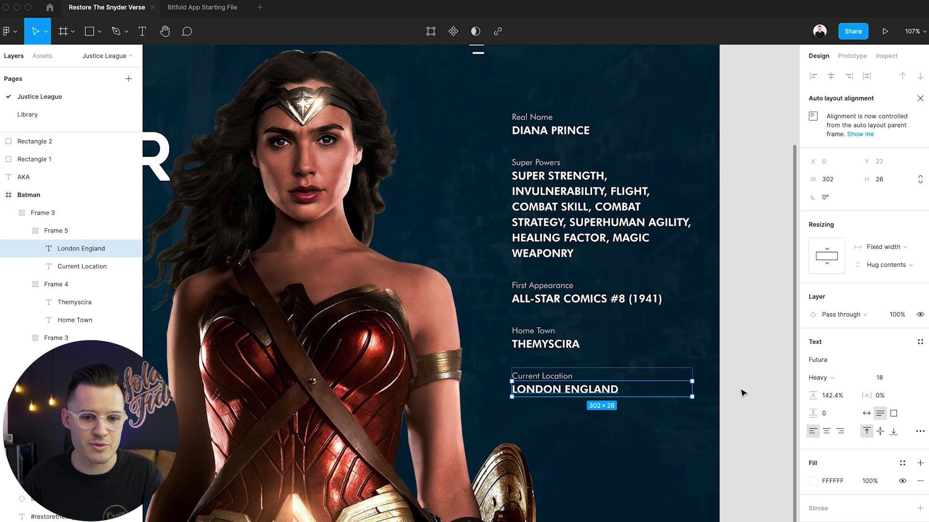
Draw a 1024 px vertical line over the full frame height at about X 1190, just beside the stats block.
click(743, 393)
drag(722, 369, 747, 370)
key(super+minus)
key(super+minus)
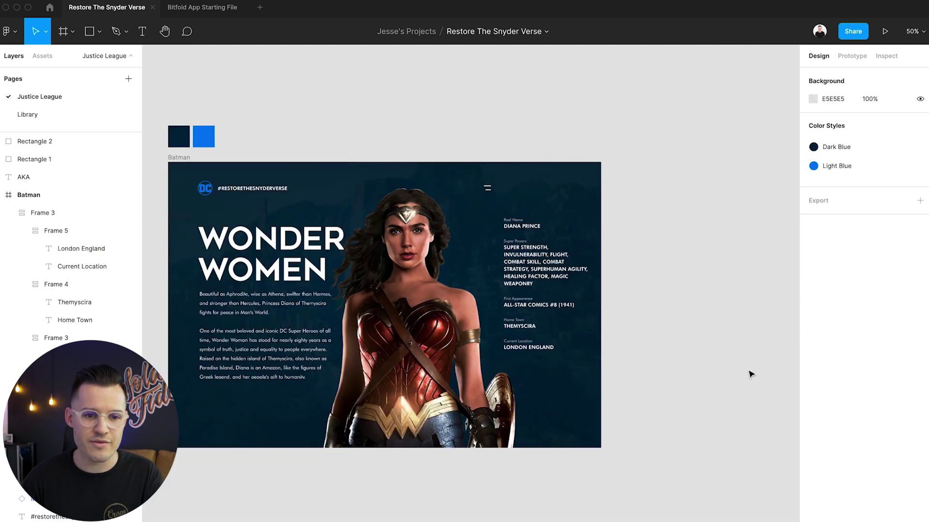
drag(637, 367, 661, 367)
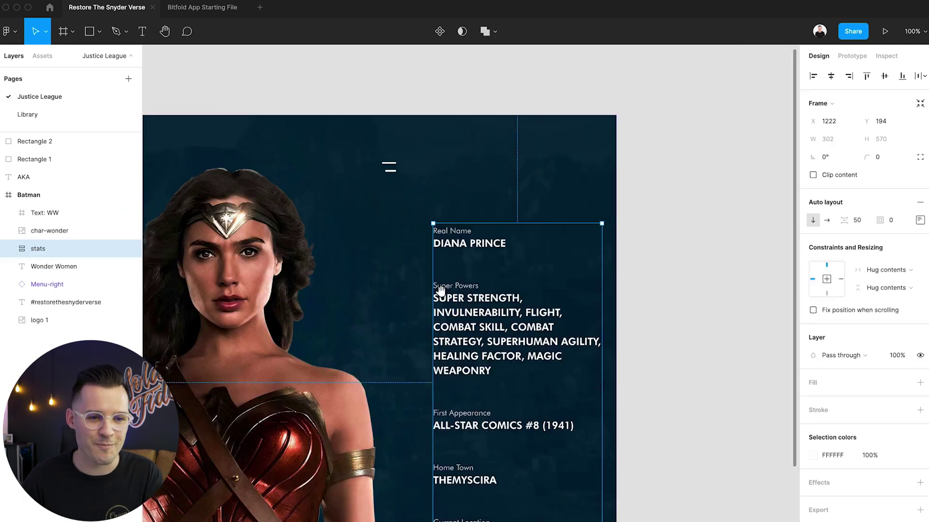
scroll(441, 289, down, 1)
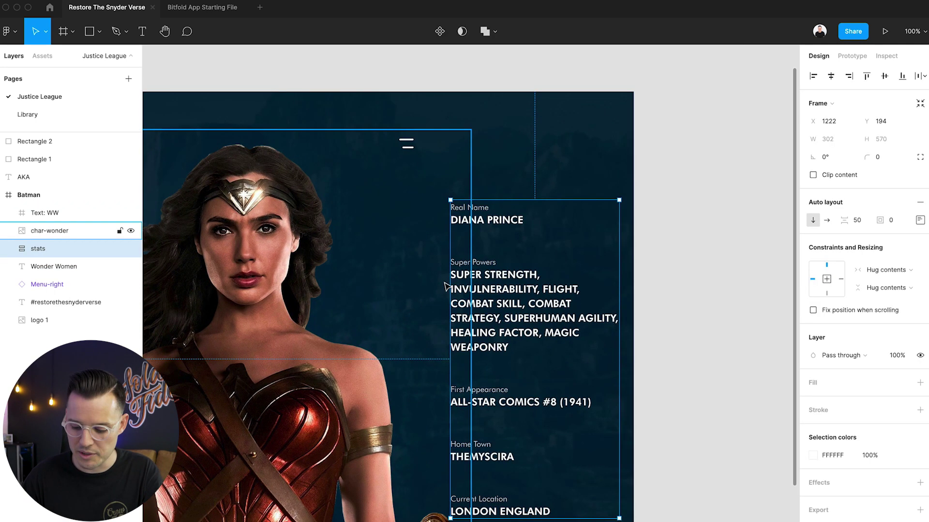
key(l)
mouse_move(432, 96)
mouse_down()
mouse_move(435, 513)
mouse_move(445, 442)
mouse_move(432, 462)
mouse_up()
scroll(697, 377, up, 5)
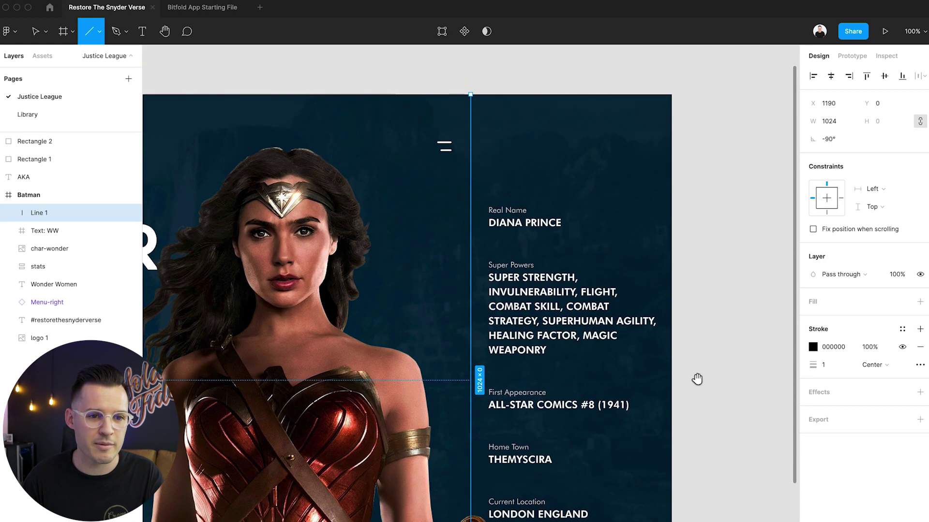
Set the vertical line's stroke color to white FFFFFF with 22% opacity.
click(813, 348)
drag(719, 350, 665, 289)
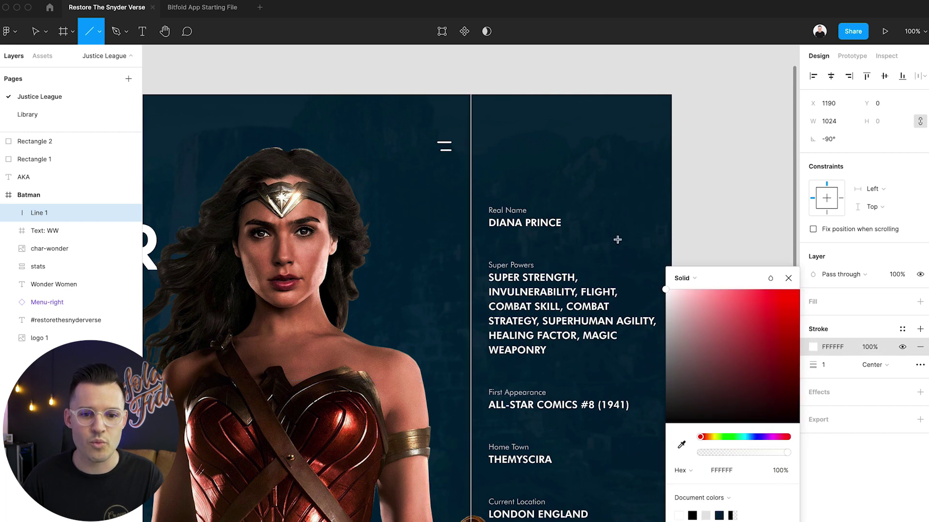
click(869, 348)
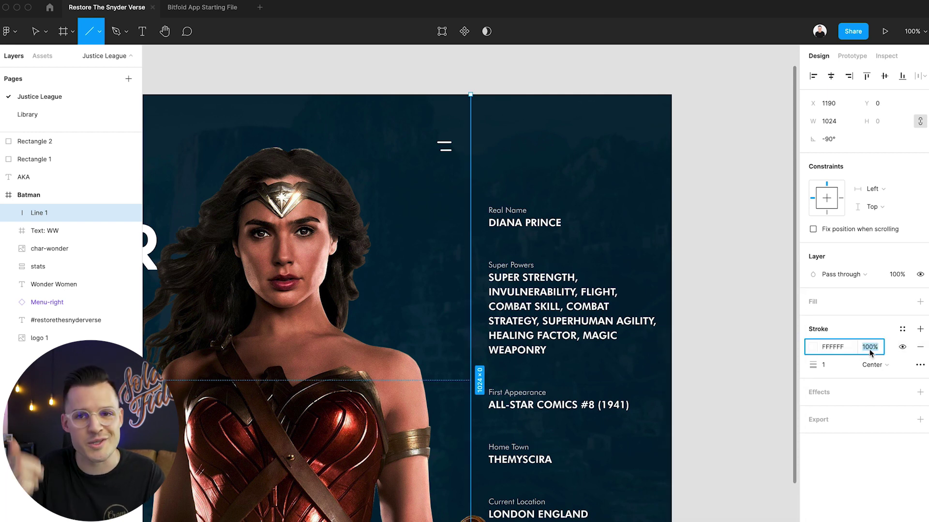
text(70)
key(Return)
text(30)
key(Return)
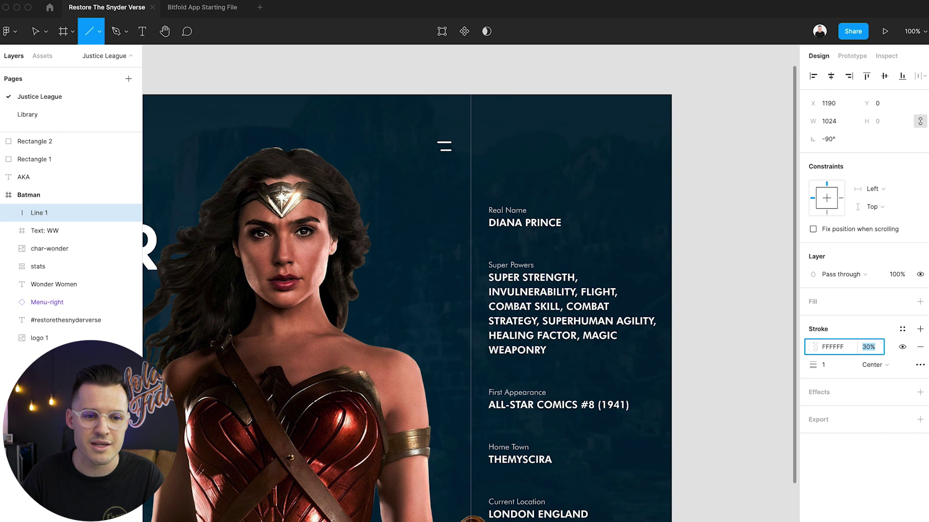
text(20)
key(Return)
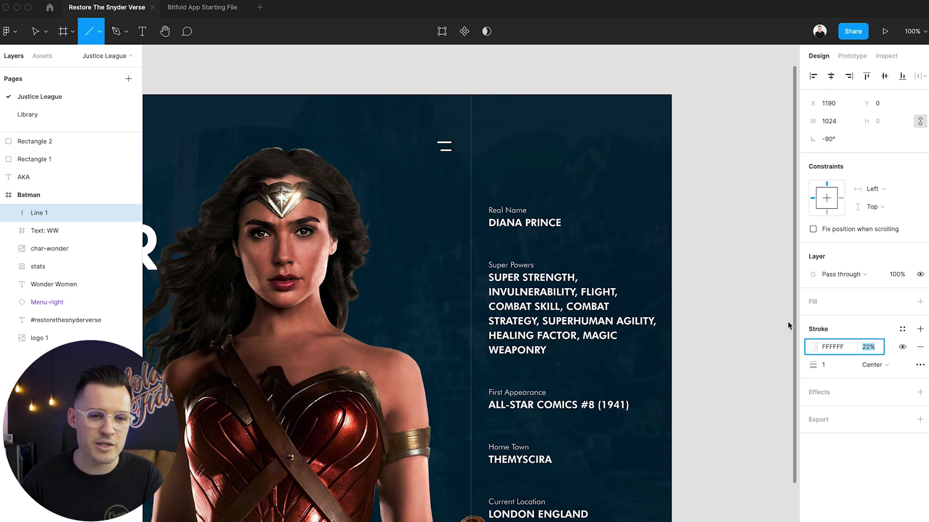
Move the vertical line away from the stats to X 1167, beside the menu icon.
key(Escape)
key(v)
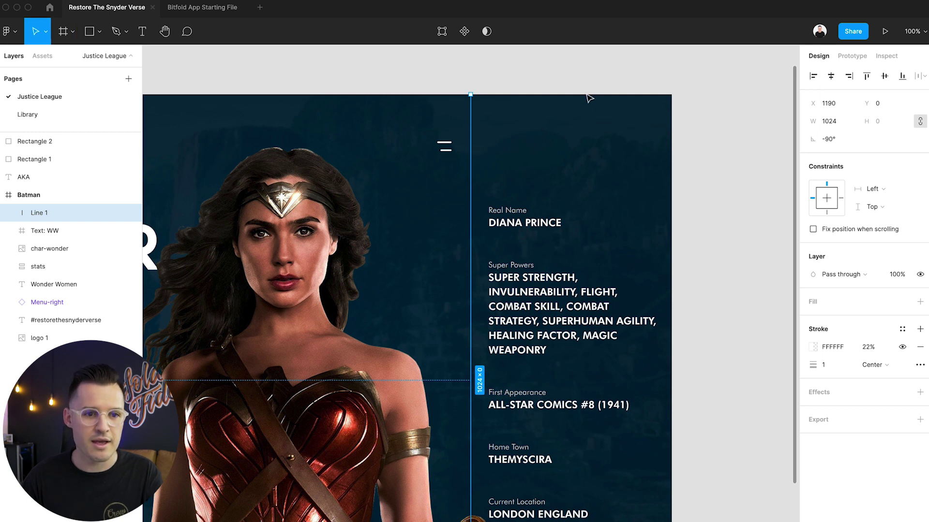
click(550, 82)
drag(470, 139, 459, 145)
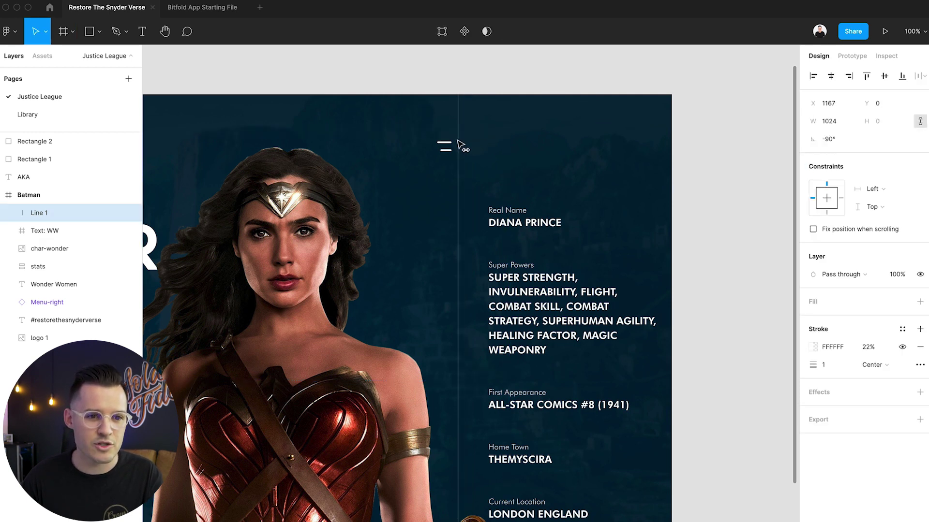
Move the Menu-right, #restorethesnyderverse and logo 1 layers to the front of the Batman frame.
click(444, 146)
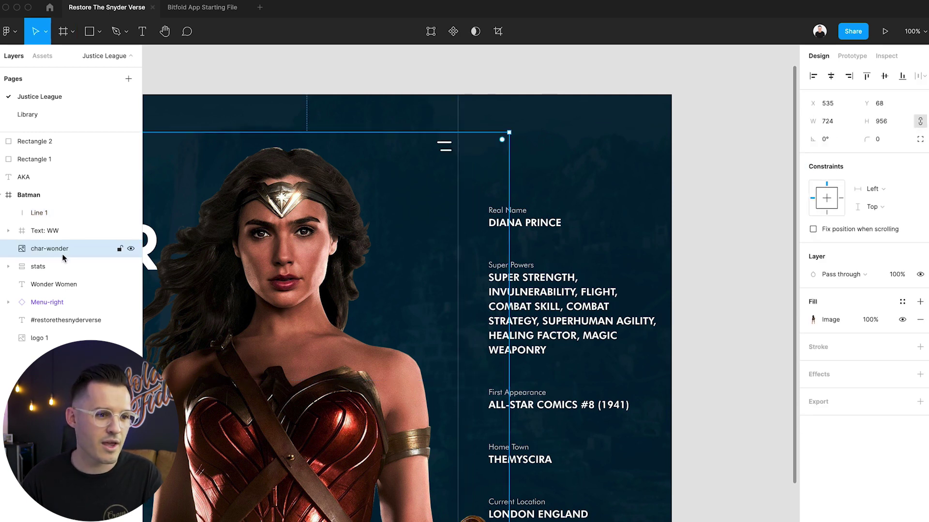
click(47, 302)
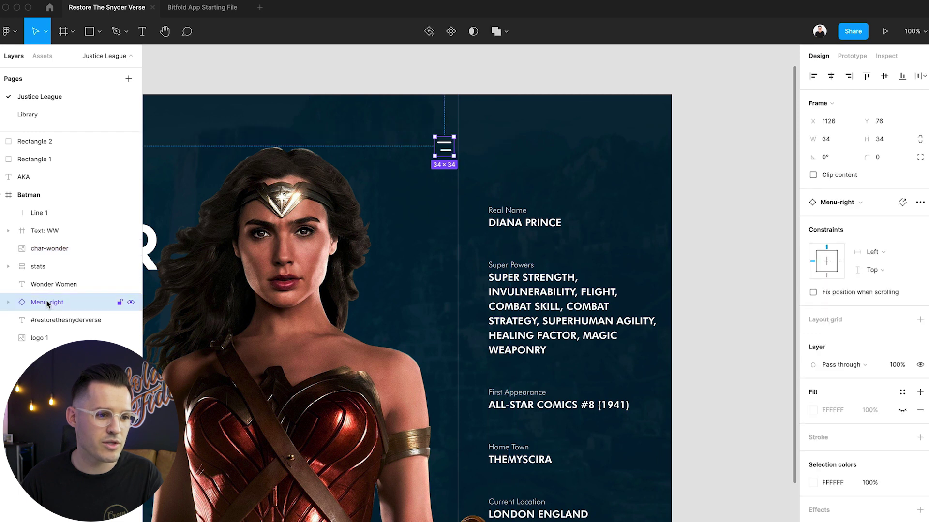
shift+click(48, 337)
drag(48, 307, 48, 205)
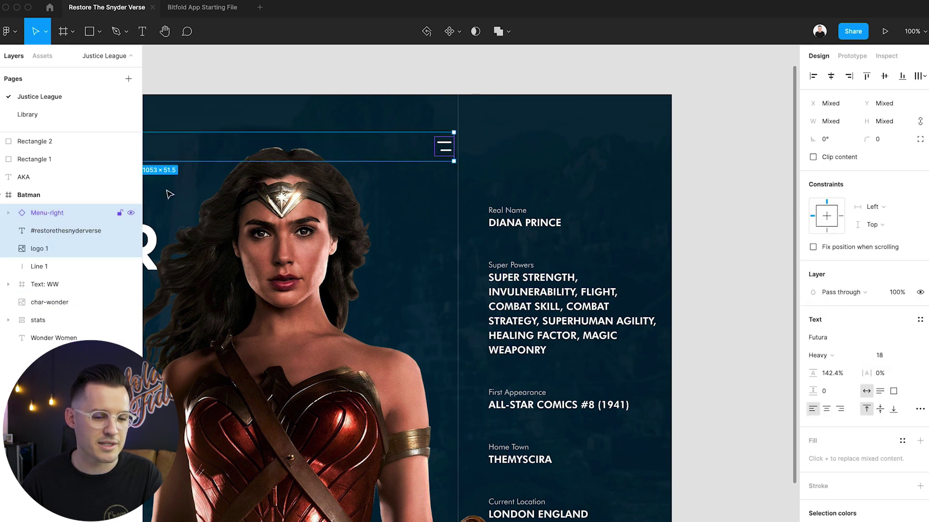
scroll(201, 207, left, 10)
scroll(203, 207, right, 6)
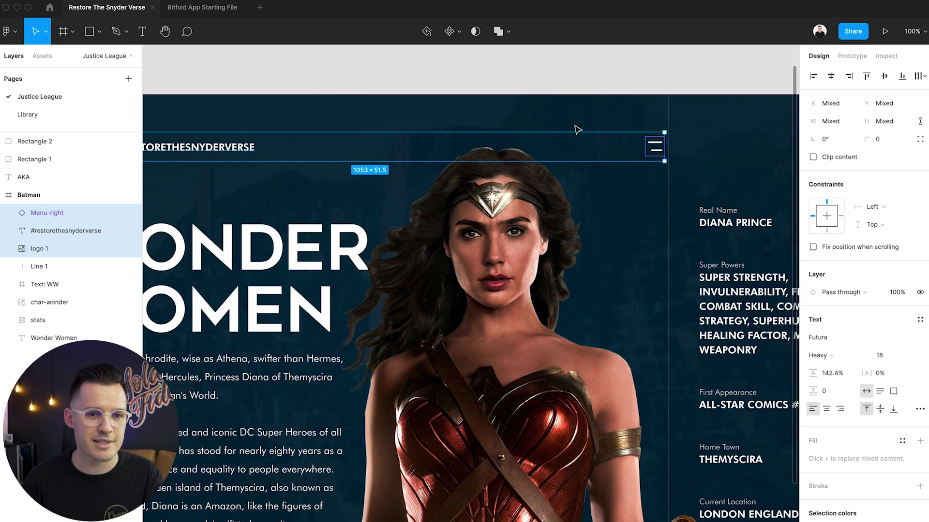
Shift the menu icon 40 px away from the vertical line, to X 1086.
click(576, 128)
click(659, 150)
key(shift+Left)
key(shift+Left)
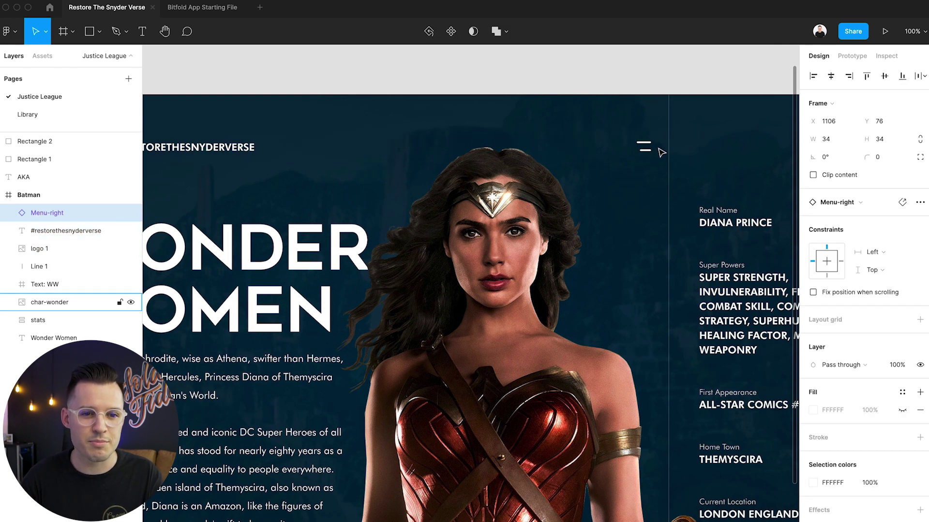
key(shift+Left)
key(shift+Left)
scroll(677, 184, left, 6)
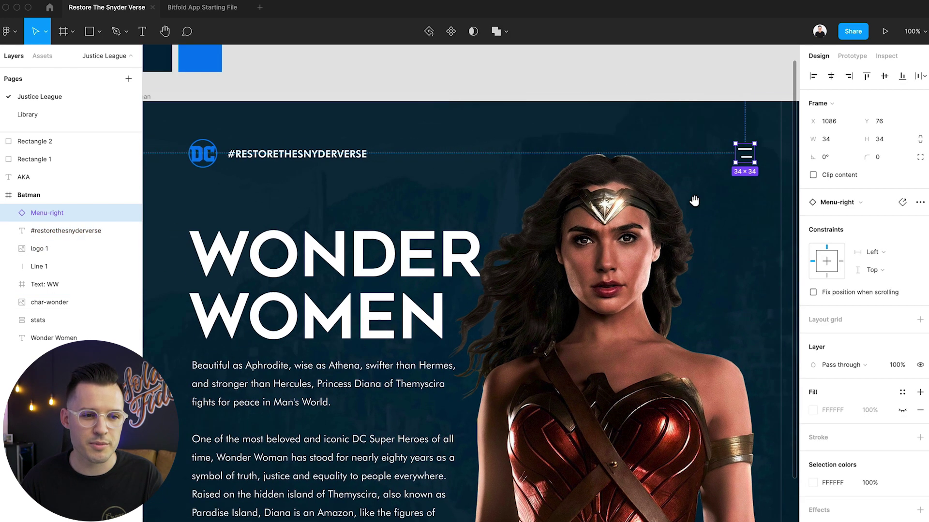
Group the DC logo, hashtag text and menu icon, and name the group top nav.
shift+click(300, 157)
shift+click(203, 158)
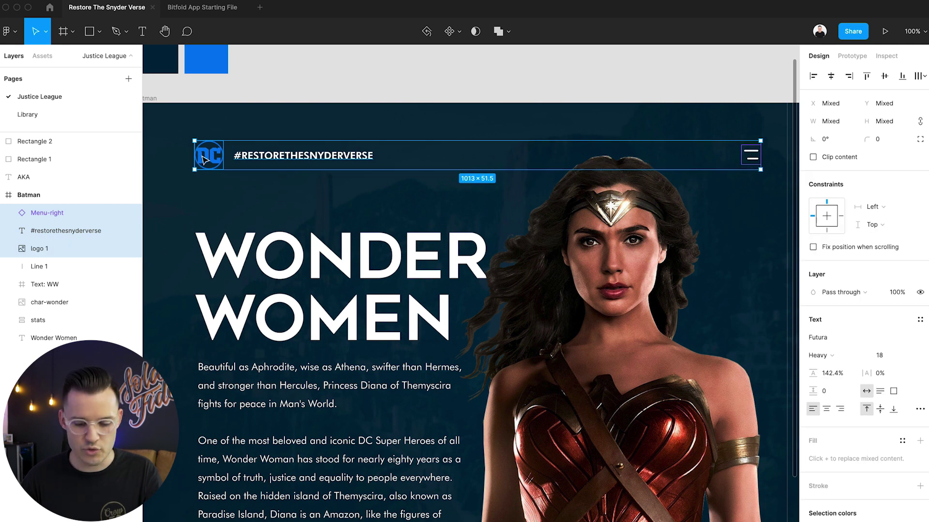
key(ctrl+g)
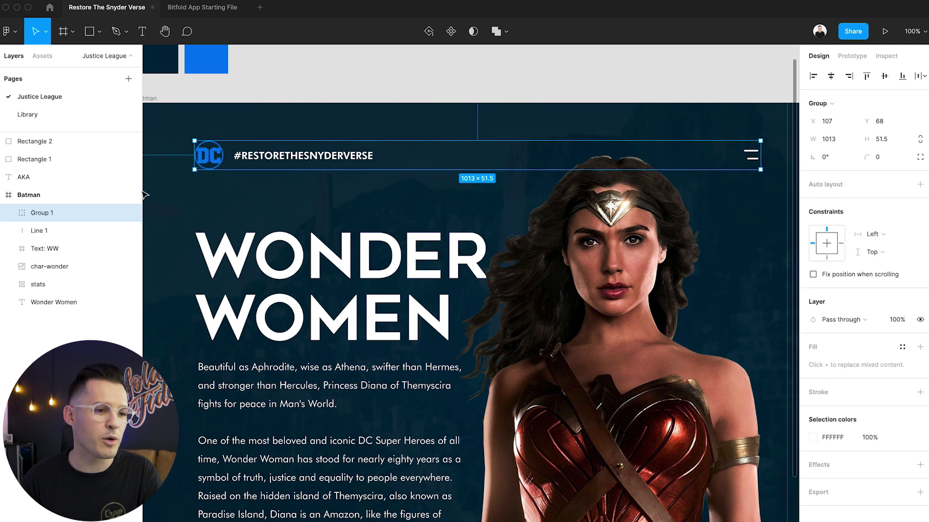
double_click(47, 212)
text(top nav)
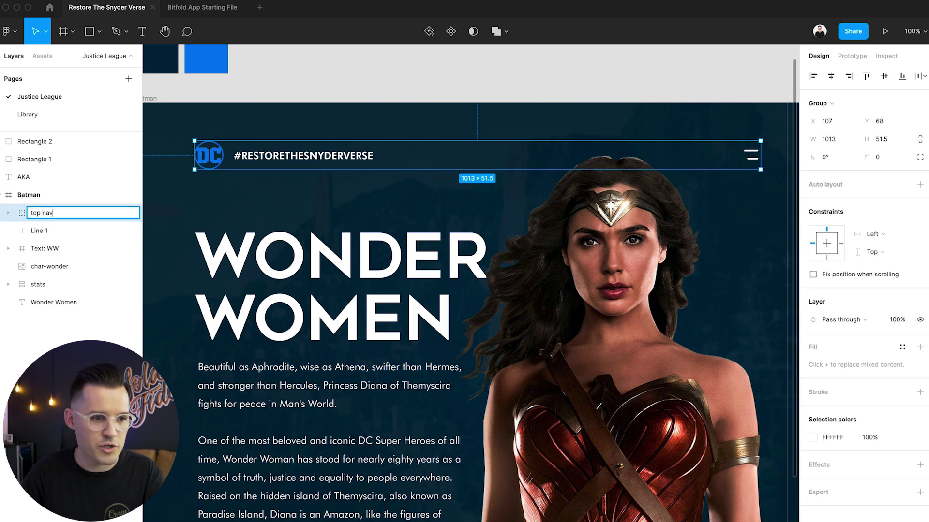
key(Return)
Nudge the stats block closer to the vertical line, to X 1214.
click(742, 100)
drag(743, 99, 449, 89)
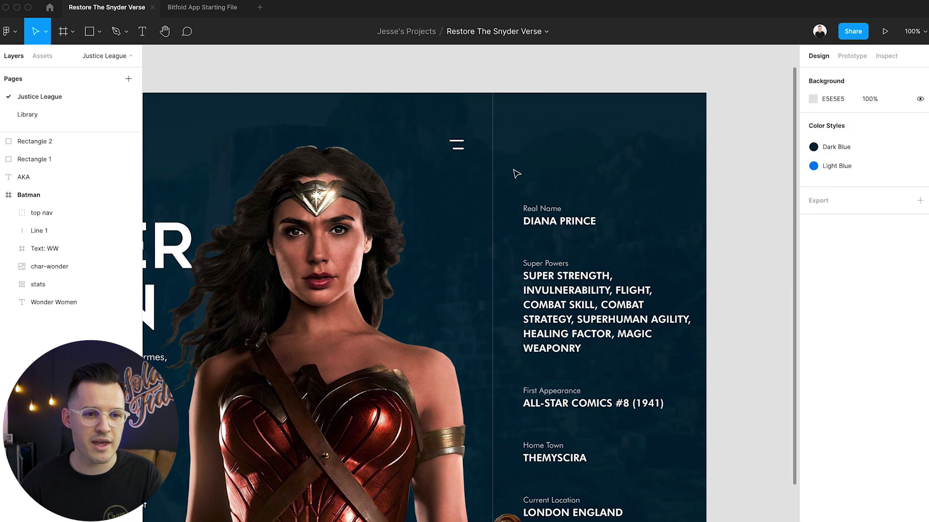
click(461, 146)
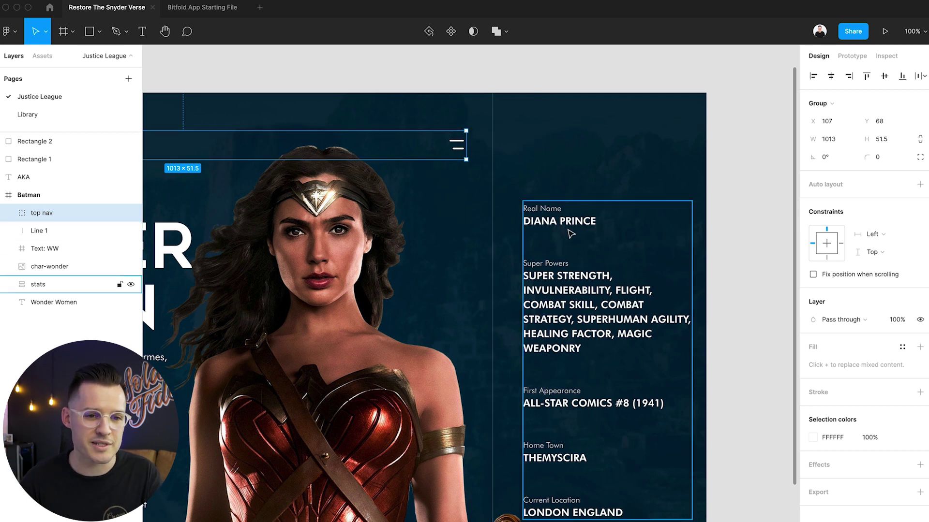
click(535, 229)
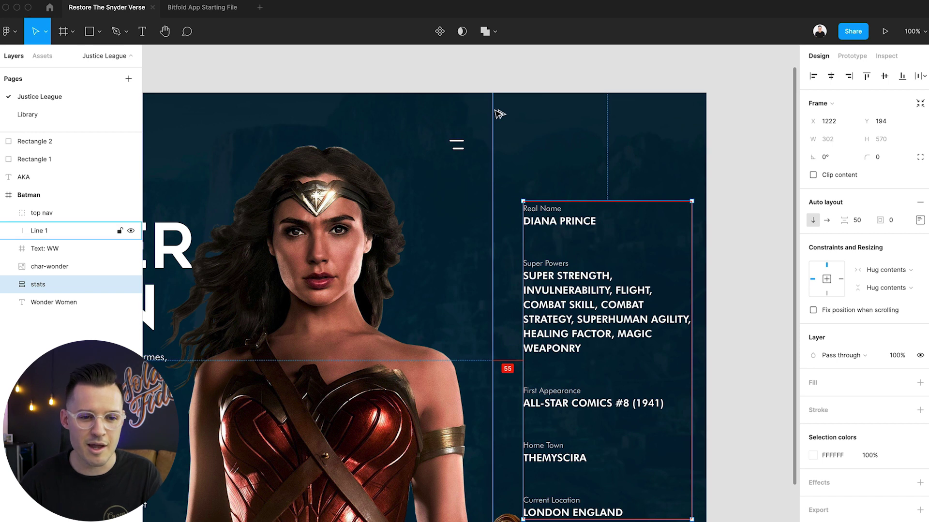
key(Left)
key(Left)
key(Left)
key(Left)
key(Left)
key(Left)
key(Left)
key(Left)
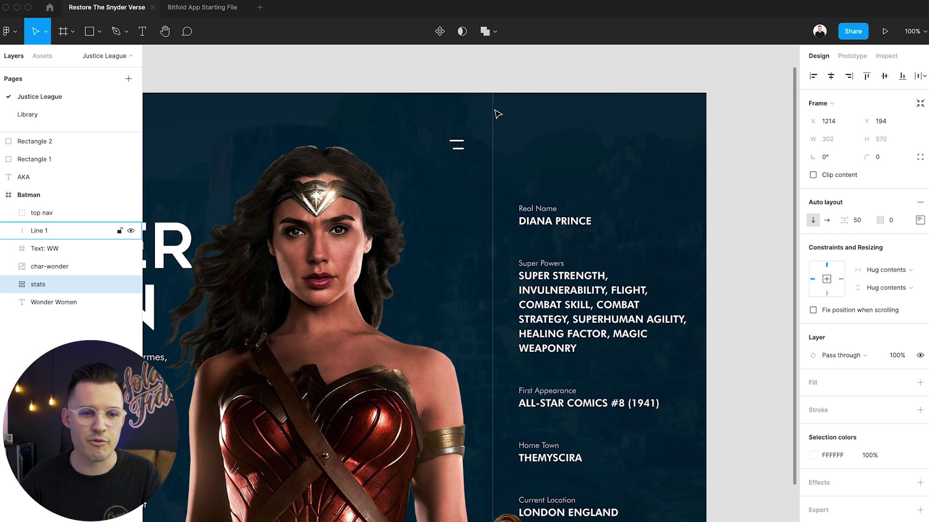
Duplicate the vertical line, rotate the copy to 180° and place it below the top nav at Y 136, ending at X 1550.
click(494, 103)
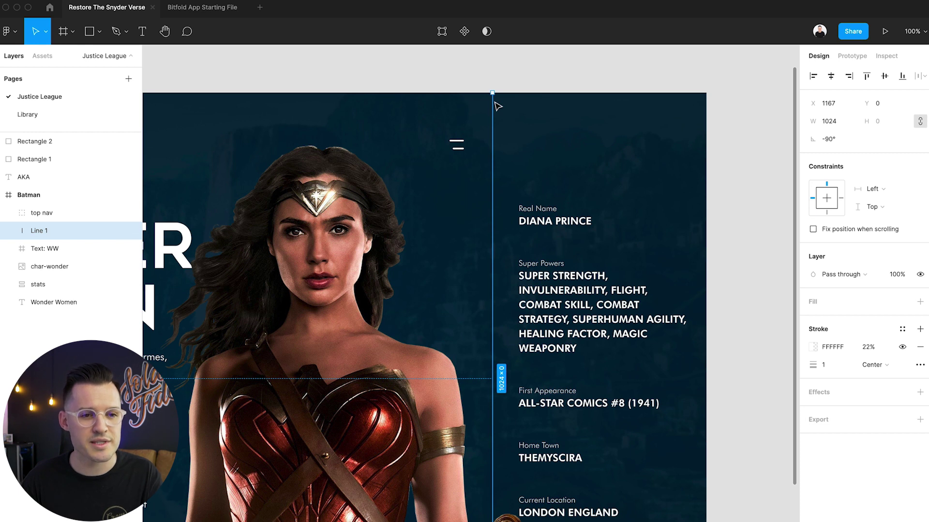
key(super+d)
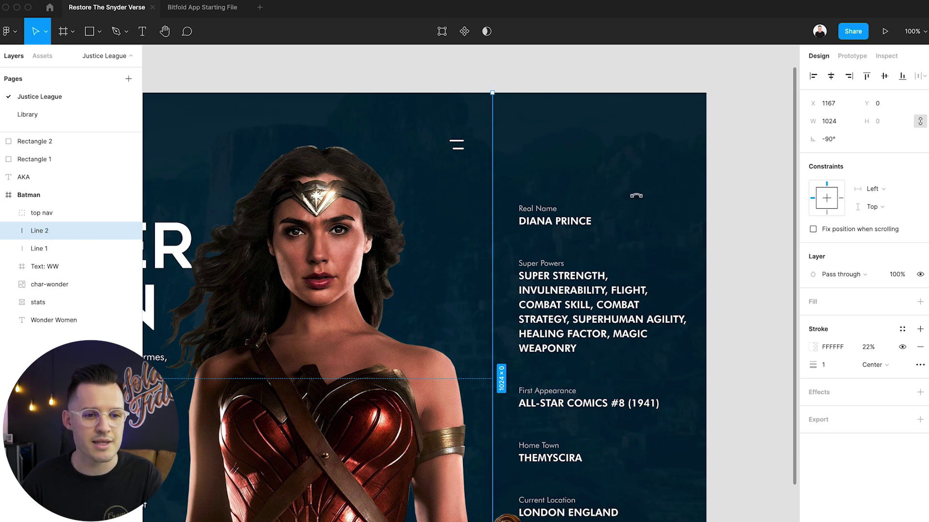
drag(636, 196, 666, 402)
drag(711, 382, 639, 173)
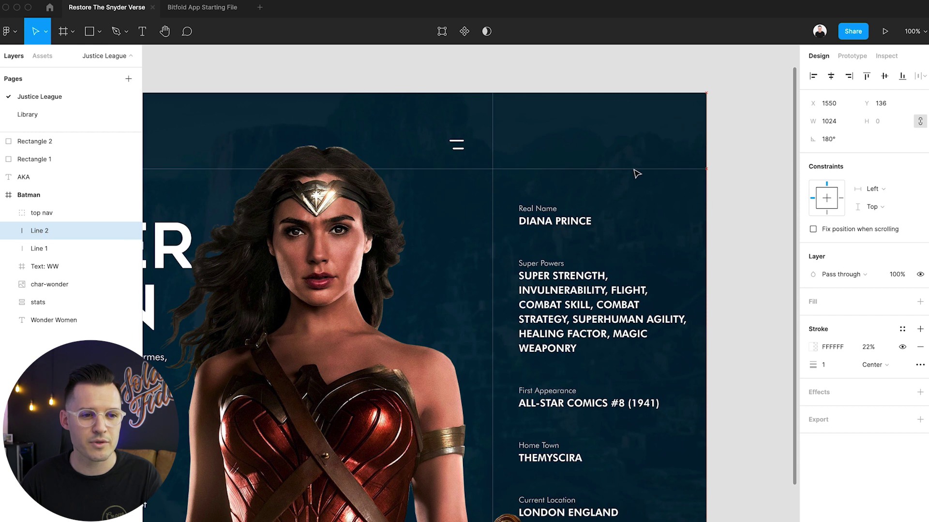
Extend the horizontal line's free end to the frame's opposite edge so it spans the full 1550 px width.
scroll(637, 173, left, 8)
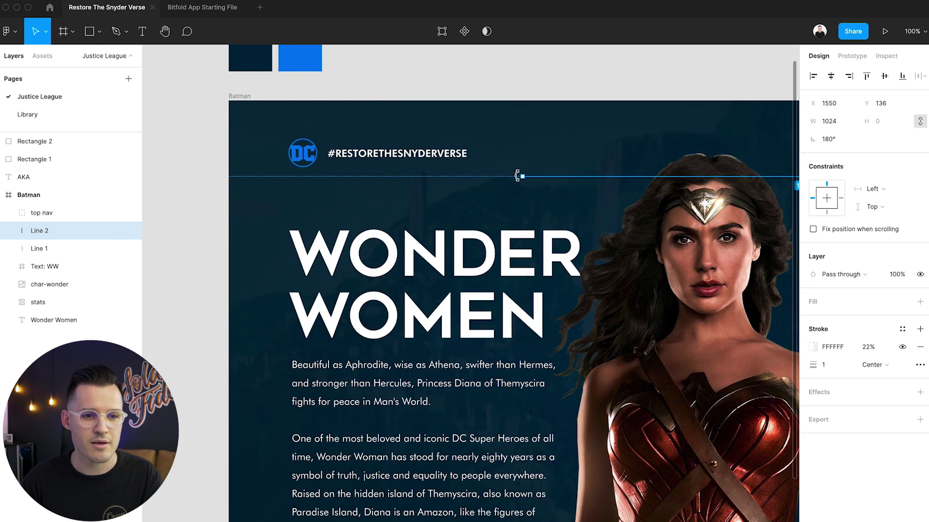
drag(517, 177, 229, 182)
click(394, 83)
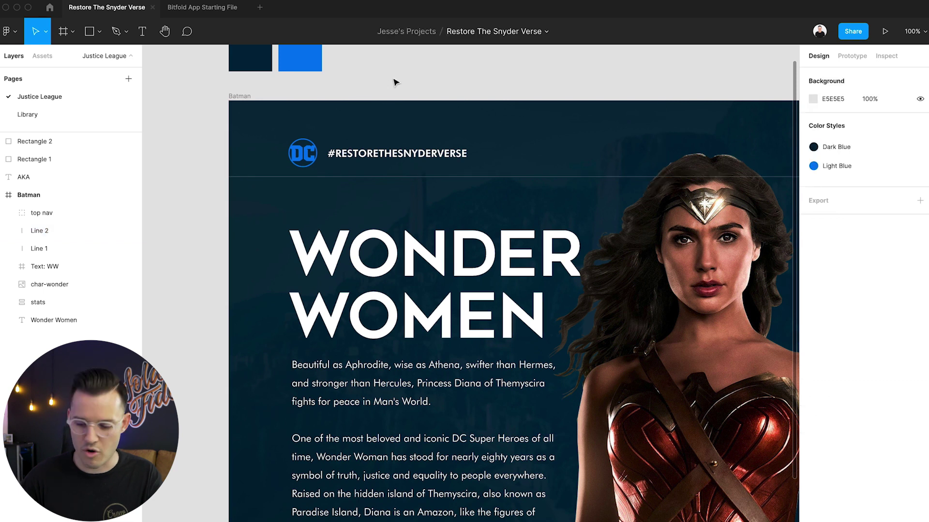
Send the horizontal and vertical divider lines behind all other layers in the Batman frame, including the character image.
key(minus)
drag(466, 201, 410, 135)
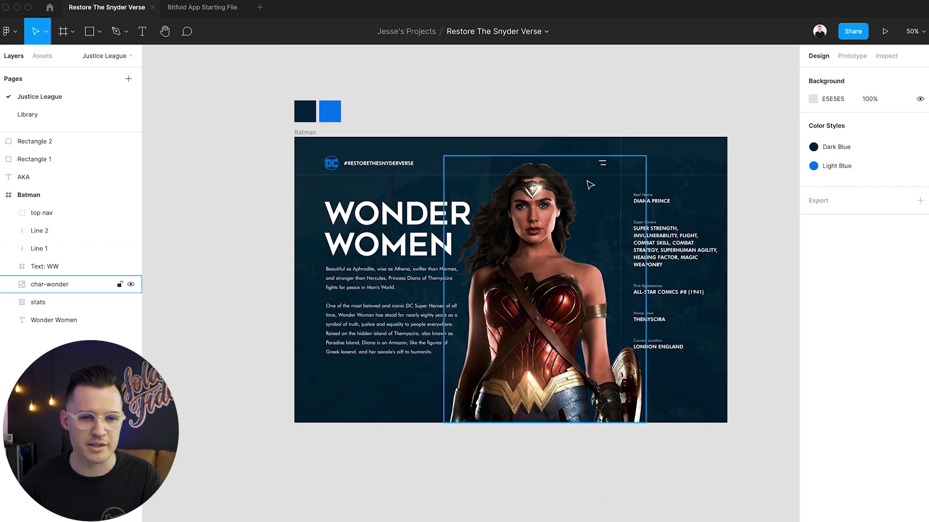
click(603, 175)
shift+click(620, 155)
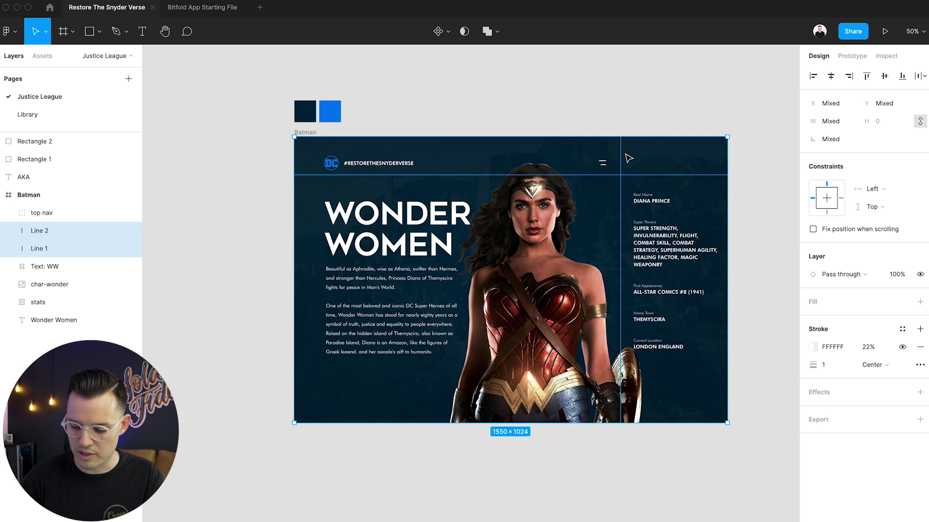
key(super+bracketleft)
key(super+bracketleft)
key(super+bracketleft)
key(super+bracketleft)
key(shift+0)
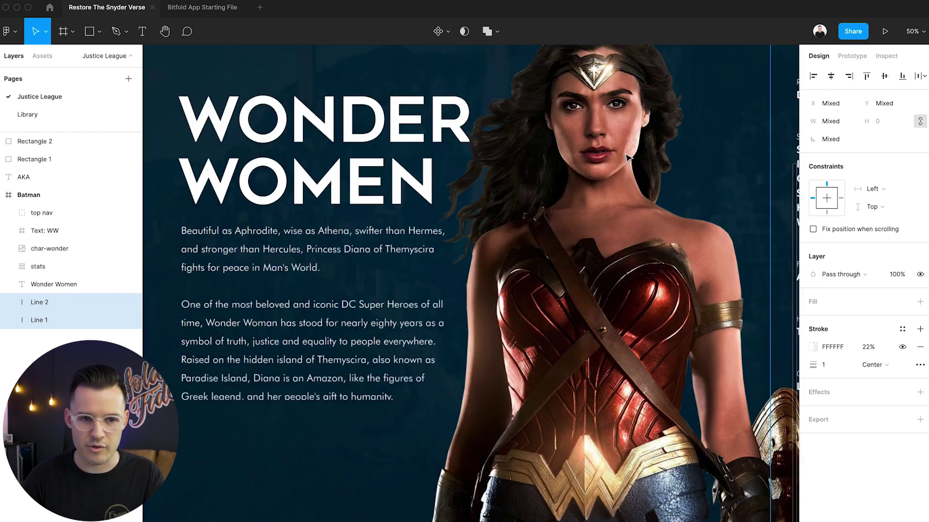
click(647, 160)
drag(648, 160, 543, 264)
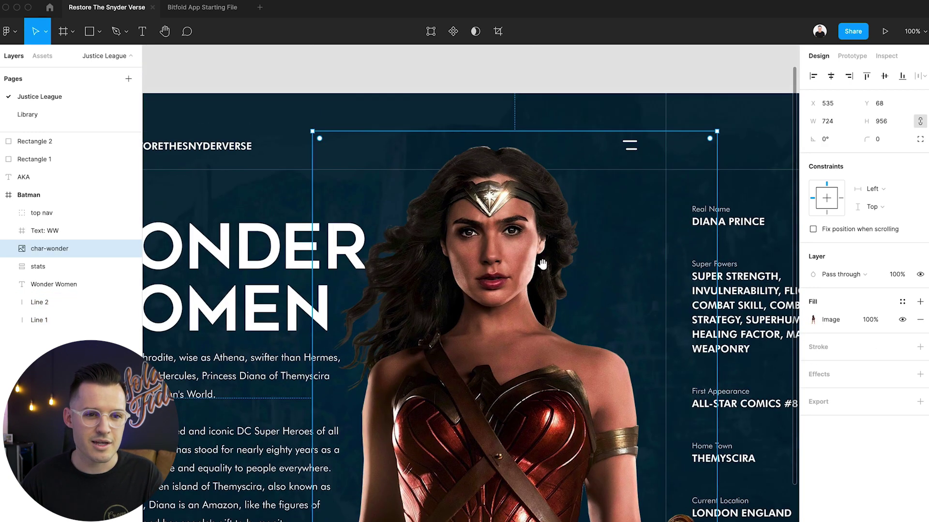
click(503, 91)
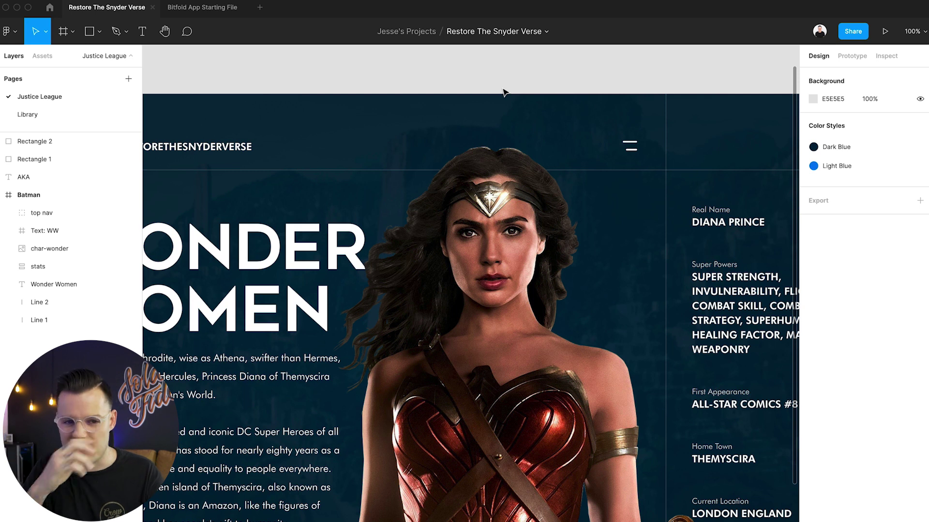
Copy the Diana Prince text from the stats and place the copy in the header section beyond the menu icon, at X 1202, Y 53.
drag(229, 153, 332, 127)
click(335, 140)
scroll(339, 194, right, 10)
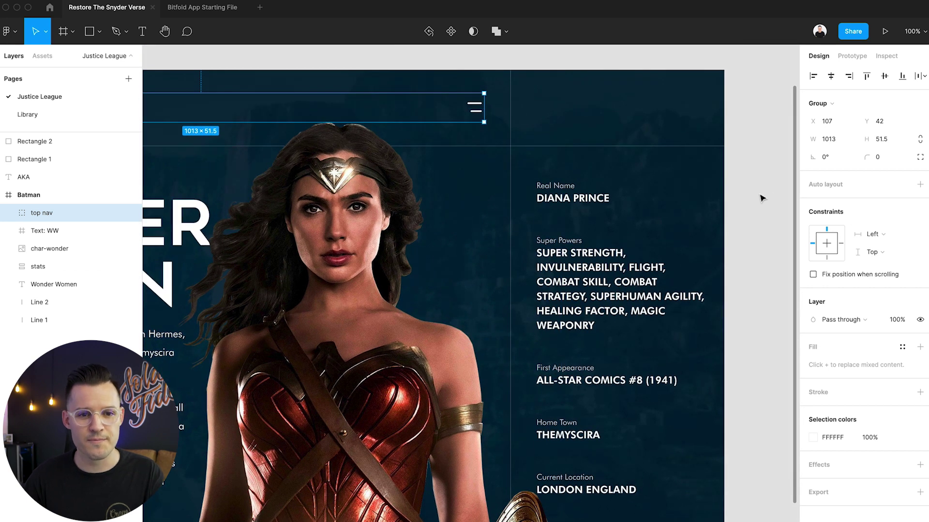
click(759, 199)
click(607, 146)
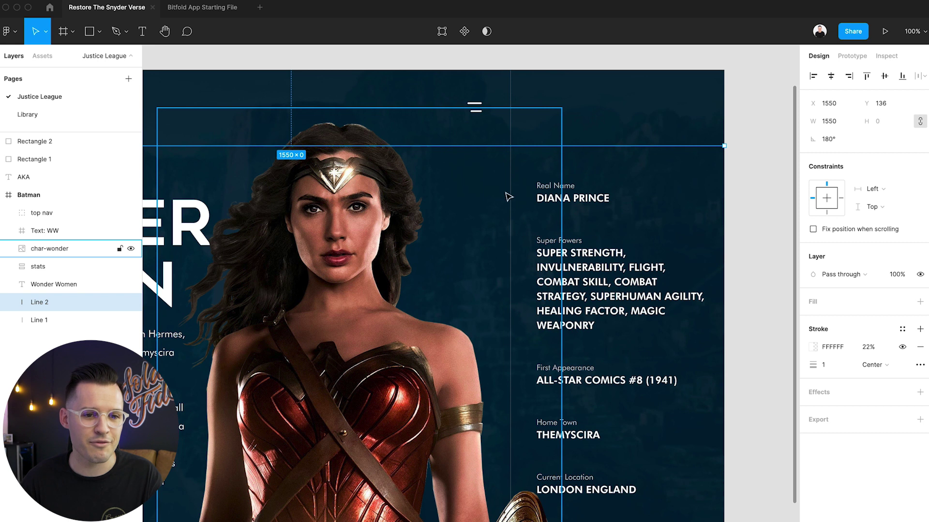
super+click(585, 195)
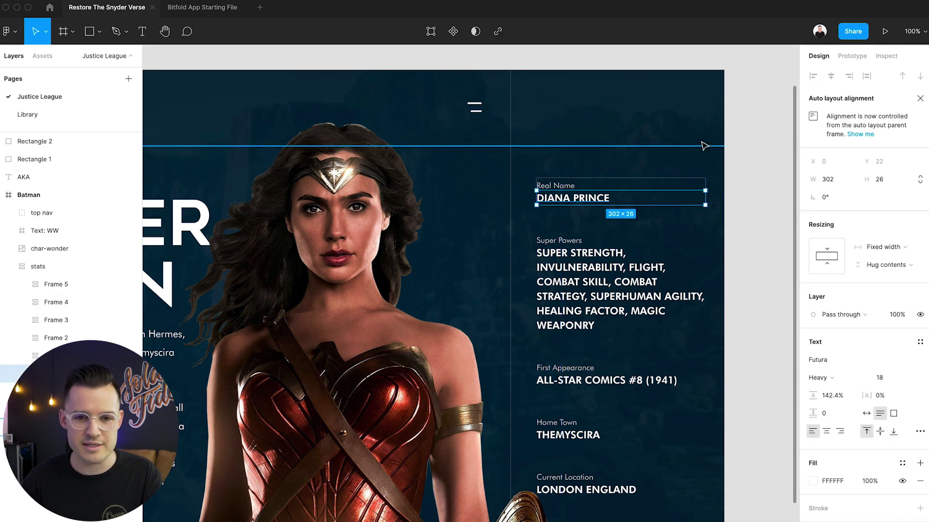
click(742, 130)
scroll(638, 172, up, 5)
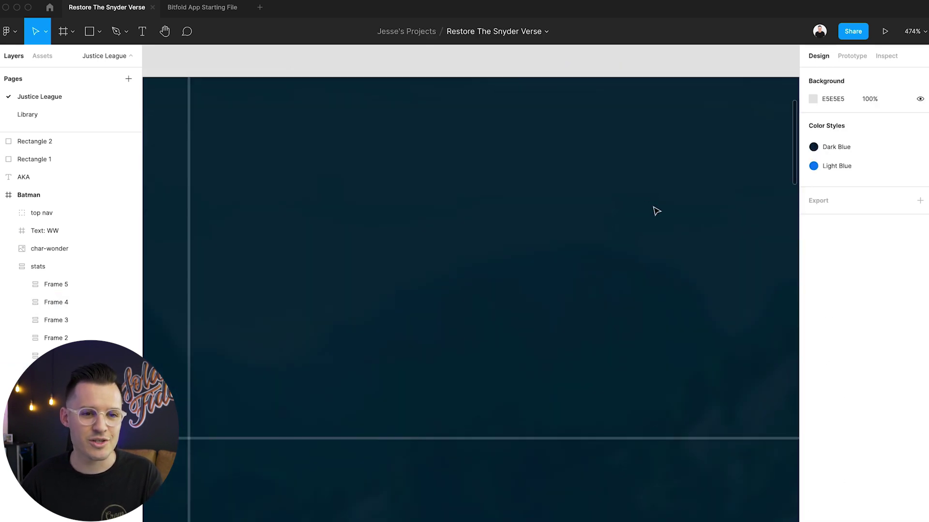
key(super+v)
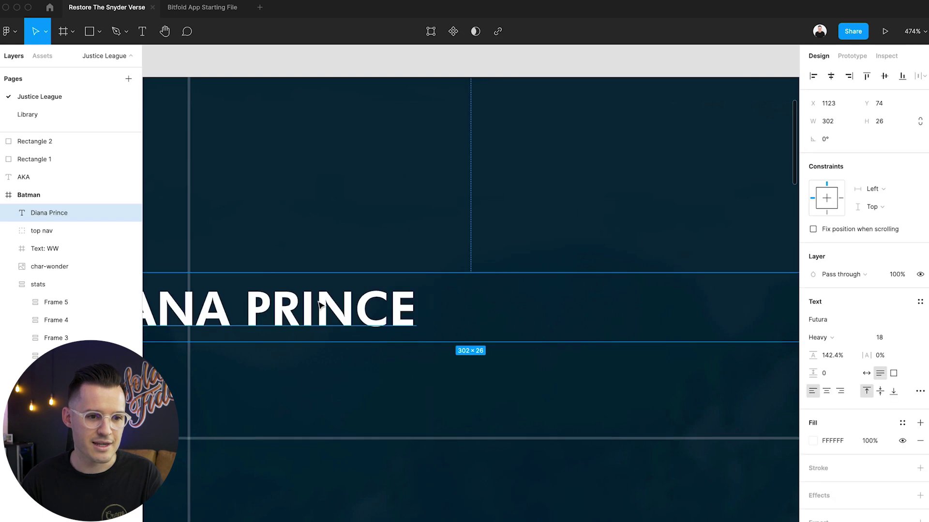
drag(308, 310, 516, 254)
scroll(515, 255, down, 3)
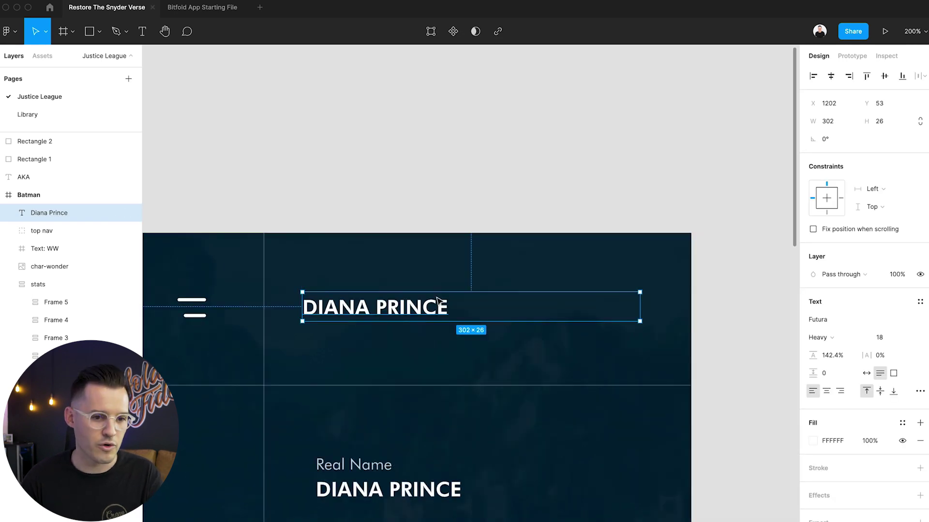
Change the copied text to DC Online, set it to auto width and align it with the stats block at X 1214, Y 55.
double_click(413, 306)
text(DC ONLINE)
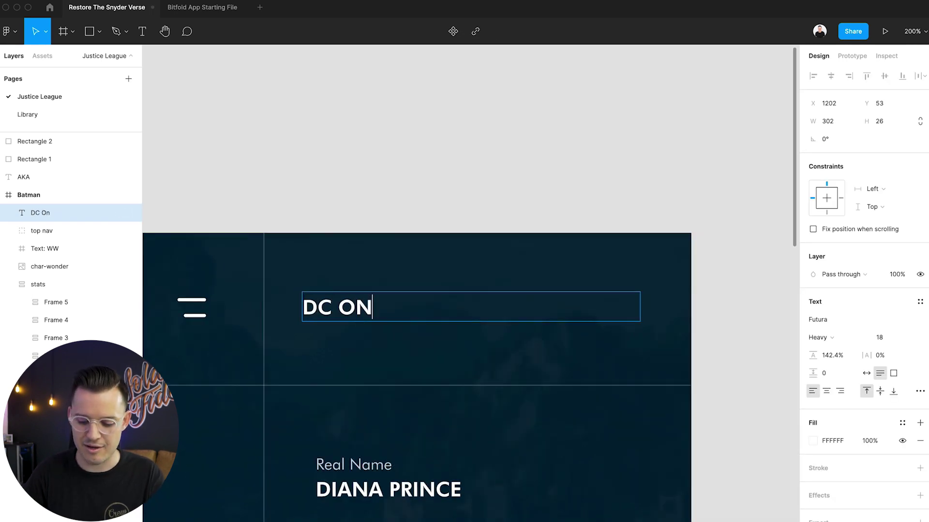
click(867, 374)
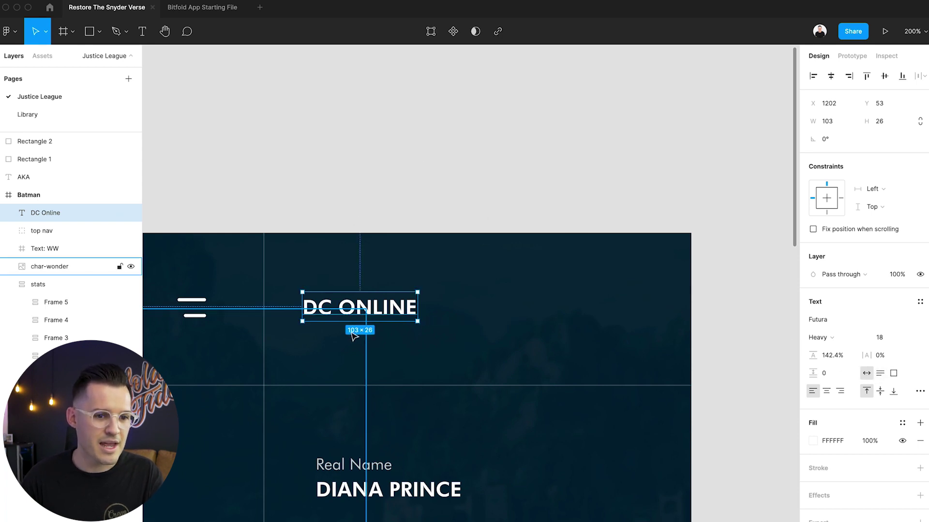
drag(379, 311, 368, 312)
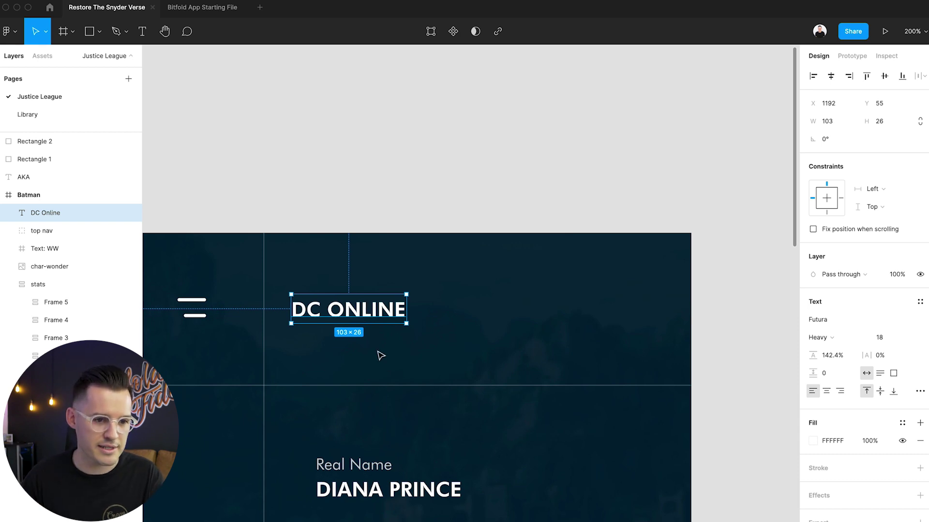
drag(343, 312, 368, 312)
scroll(413, 303, down, 2)
scroll(413, 303, right, 1)
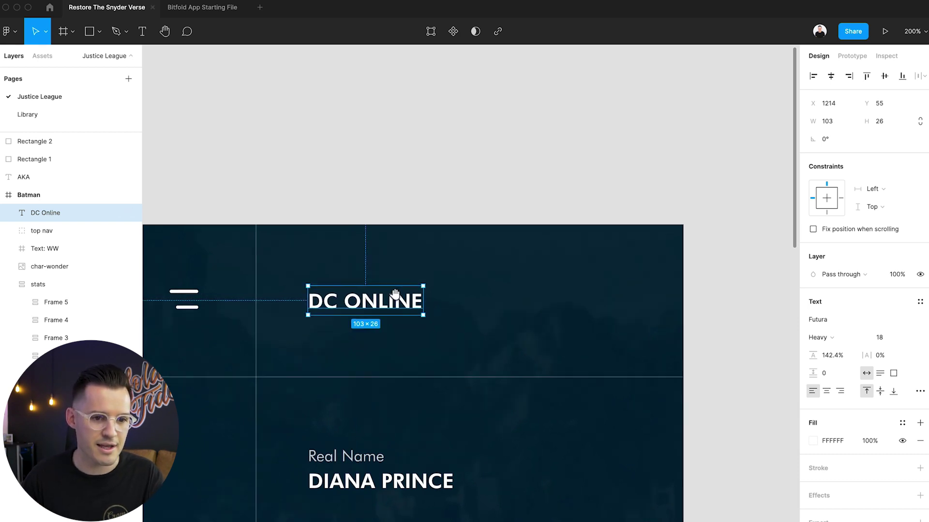
Draw a 27 px circle beside DC Online, duplicate it into a row of three with 23 px gaps, and shift the row away from the text.
key(o)
mouse_move(455, 278)
mouse_down()
mouse_move(492, 315)
mouse_move(481, 296)
mouse_move(584, 299)
mouse_up()
shift+click(524, 298)
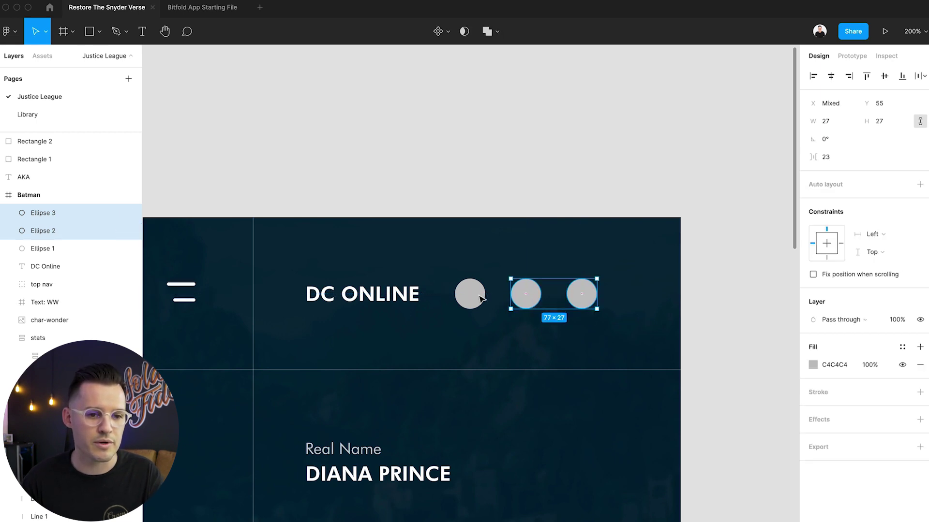
drag(482, 299, 502, 297)
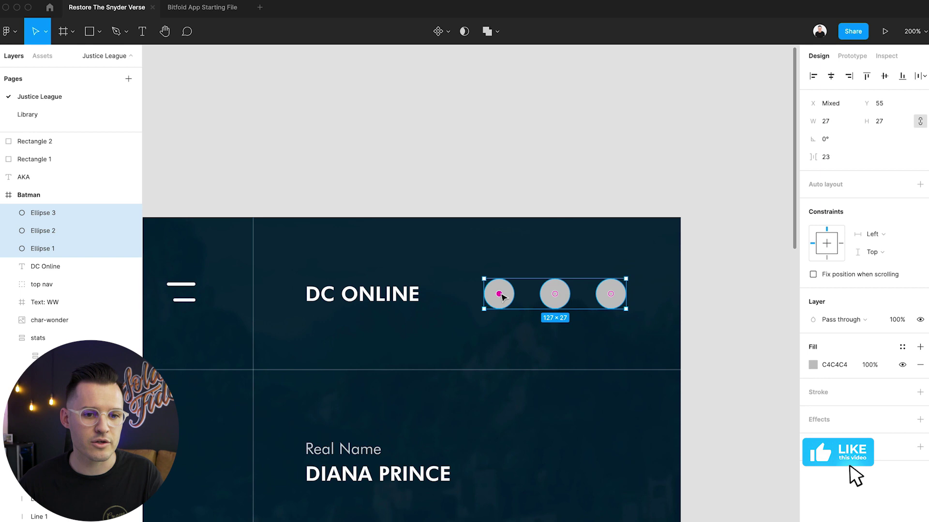
key(super+minus)
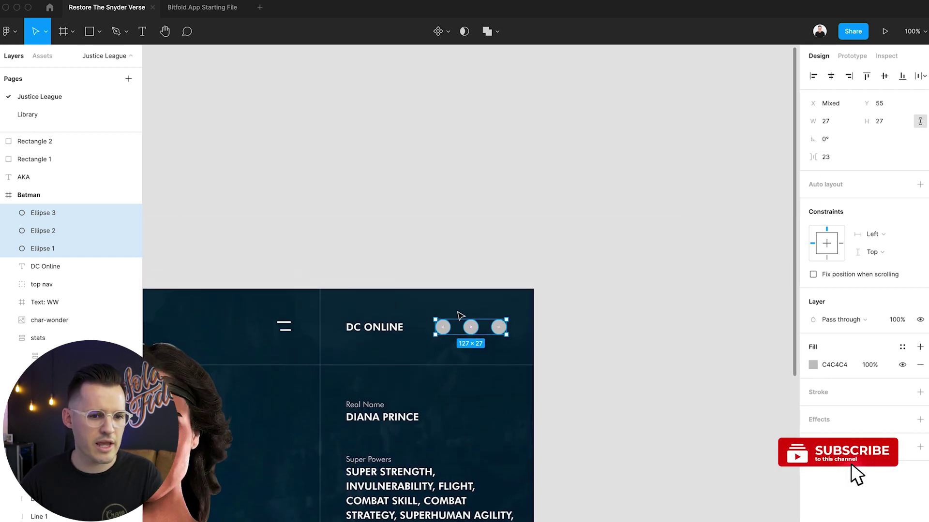
scroll(458, 312, up, 1)
click(449, 244)
drag(450, 245, 611, 124)
key(super+minus)
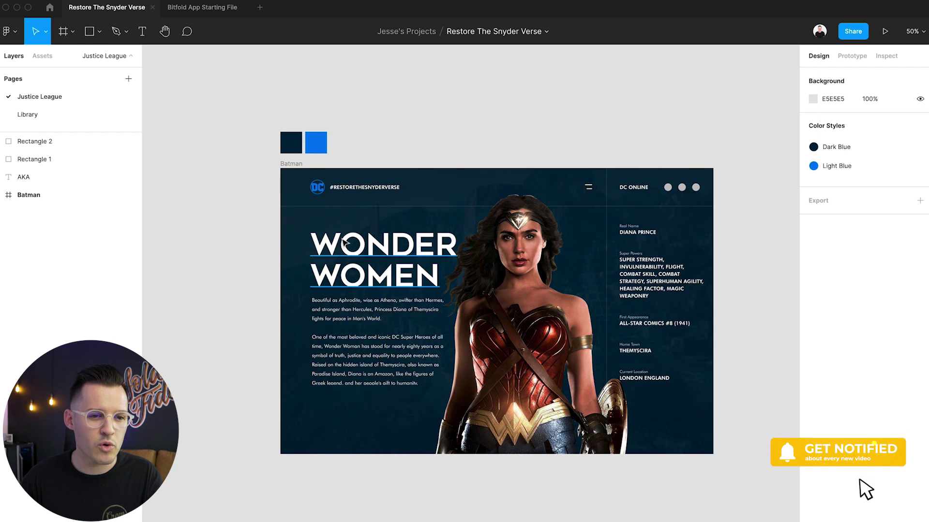
Shorten the horizontal divider line to 383 px so it runs only from the vertical line to the frame's far edge.
click(293, 207)
drag(281, 207, 607, 209)
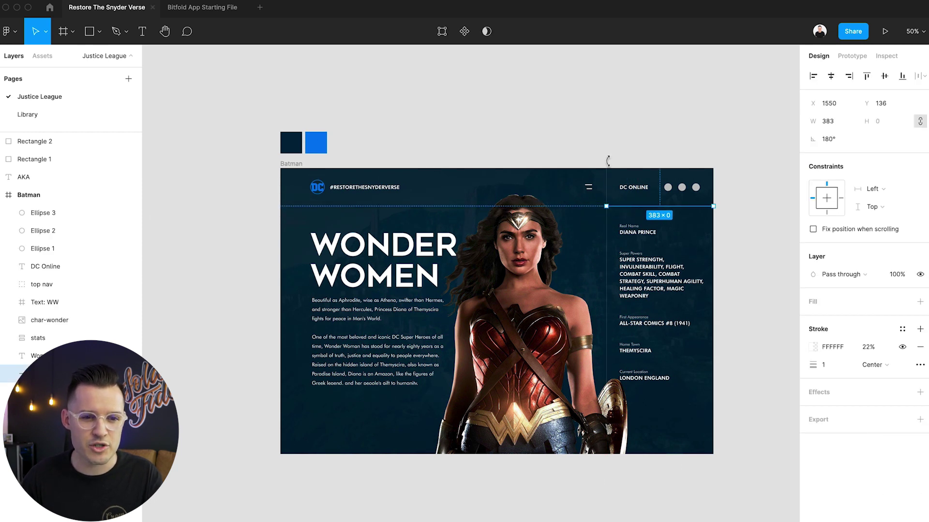
click(601, 151)
Nudge the horizontal line to X 1551 so its end meets the vertical line without overlapping it.
scroll(619, 213, up, 5)
drag(290, 247, 357, 283)
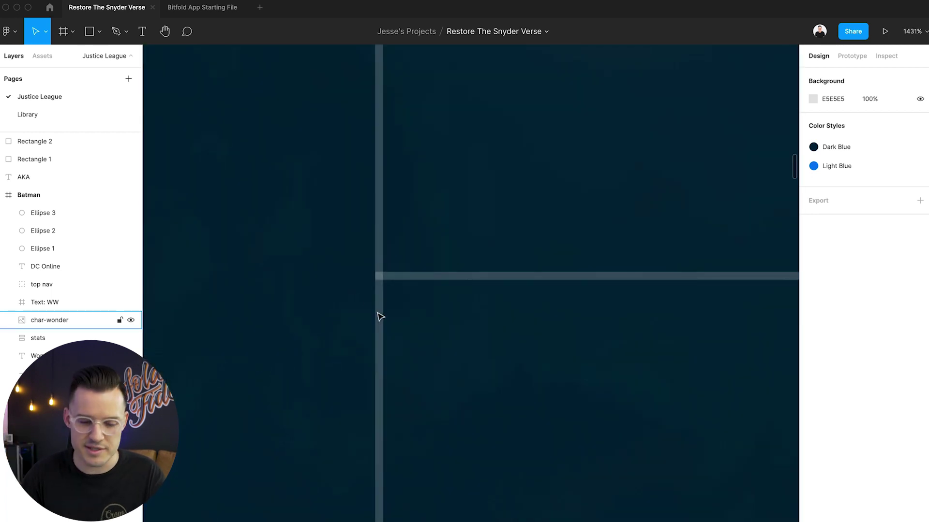
click(466, 279)
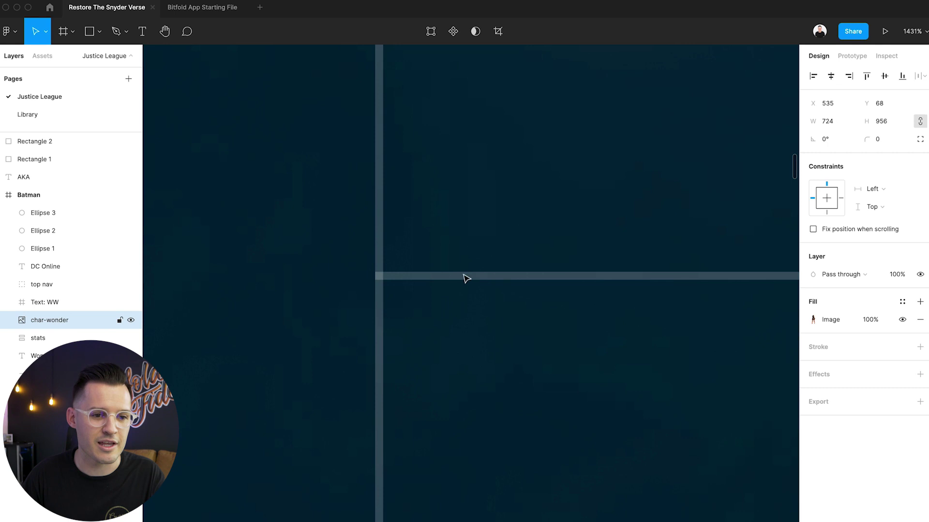
click(394, 275)
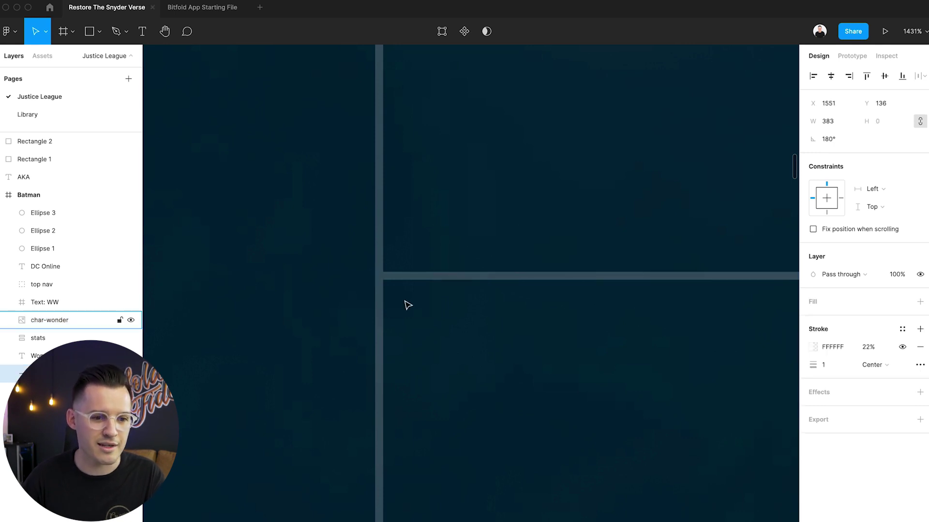
scroll(371, 282, up, 10)
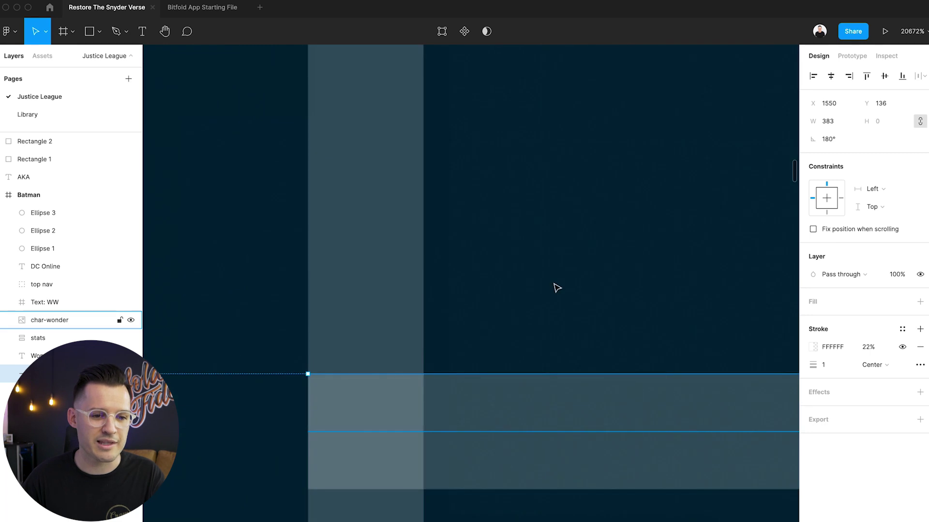
key(Right)
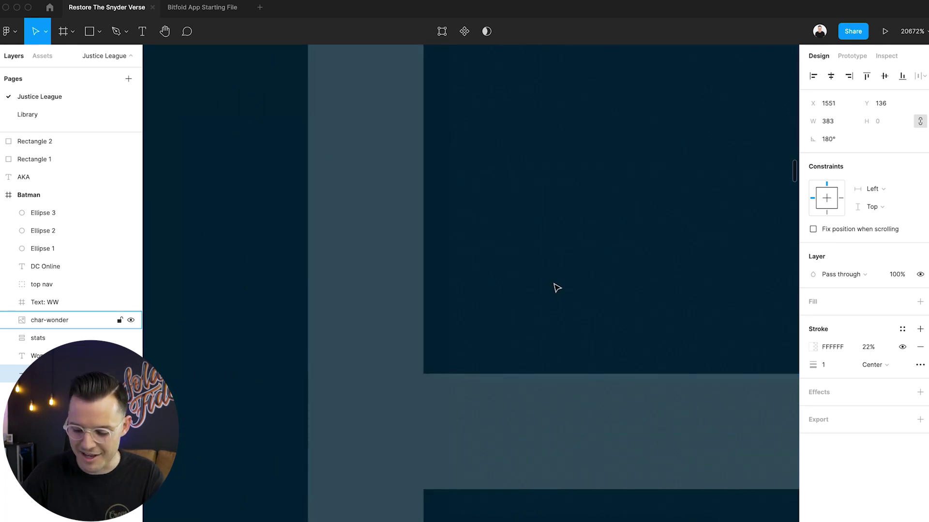
scroll(557, 288, down, 12)
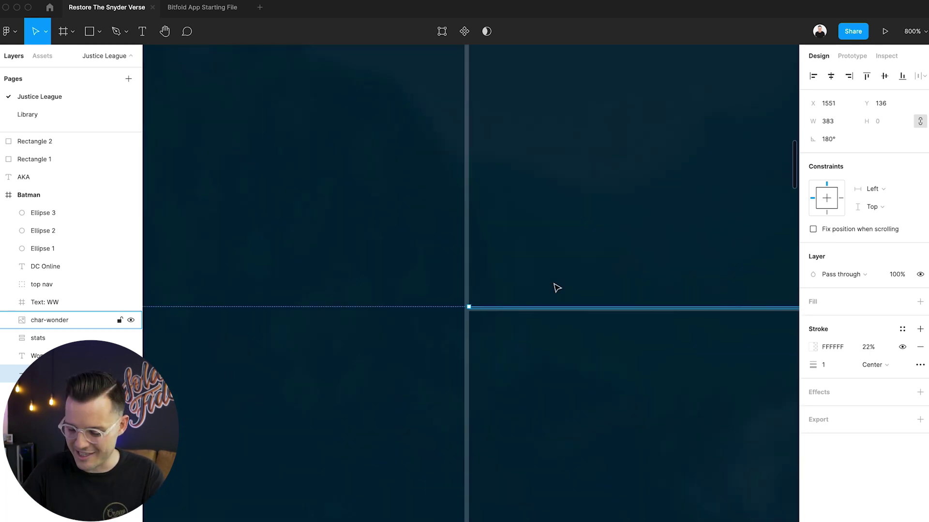
key(super+minus)
key(super+minus)
key(super+minus)
key(super+plus)
key(super+minus)
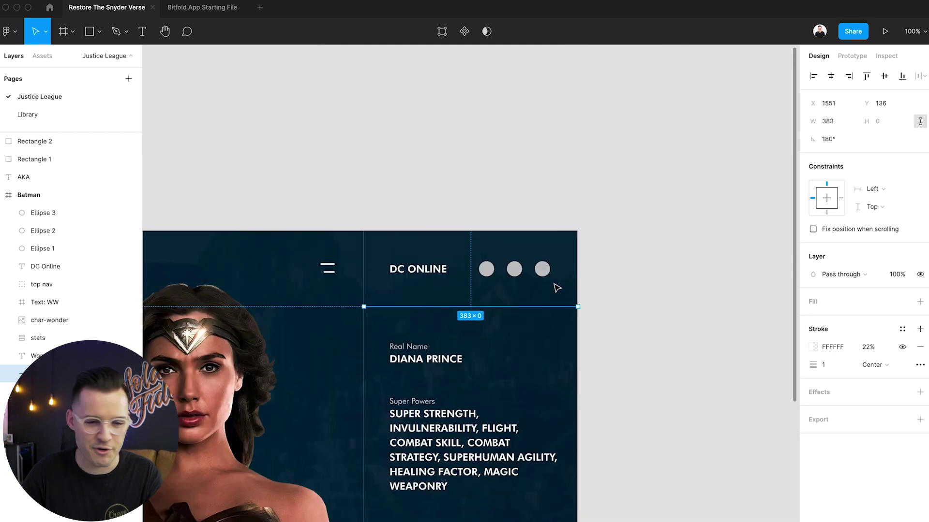
Move the horizontal divider line up, closer to the DC Online text and circles.
click(478, 218)
drag(359, 202, 463, 173)
drag(514, 244, 551, 225)
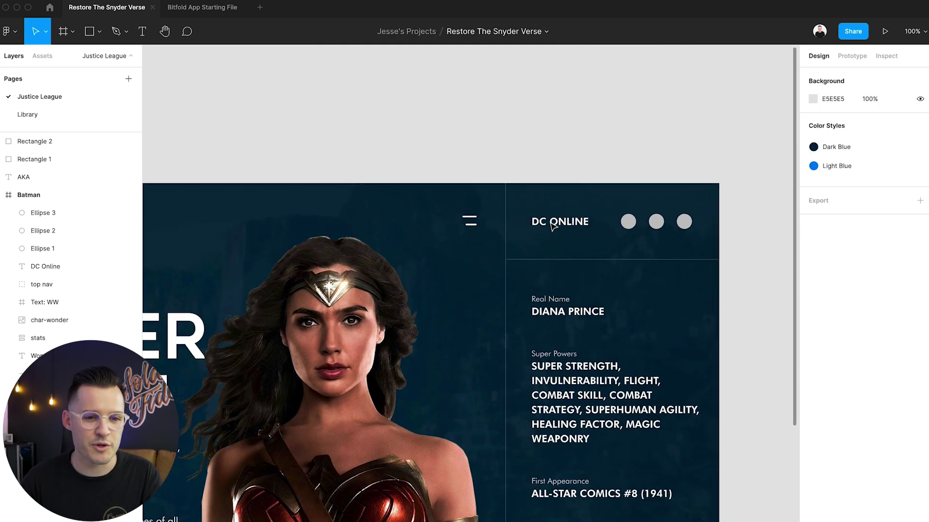
click(579, 260)
drag(582, 259, 577, 240)
Group the DC Online text with the three circles and move the group up to Y 41, above the divider line.
click(573, 222)
shift+click(629, 223)
shift+click(656, 223)
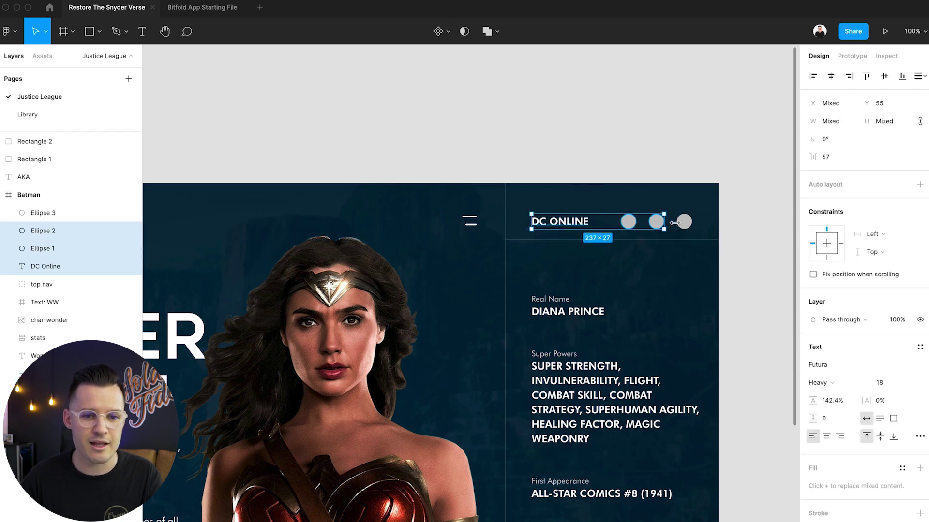
shift+click(684, 224)
key(super+g)
drag(629, 223, 630, 218)
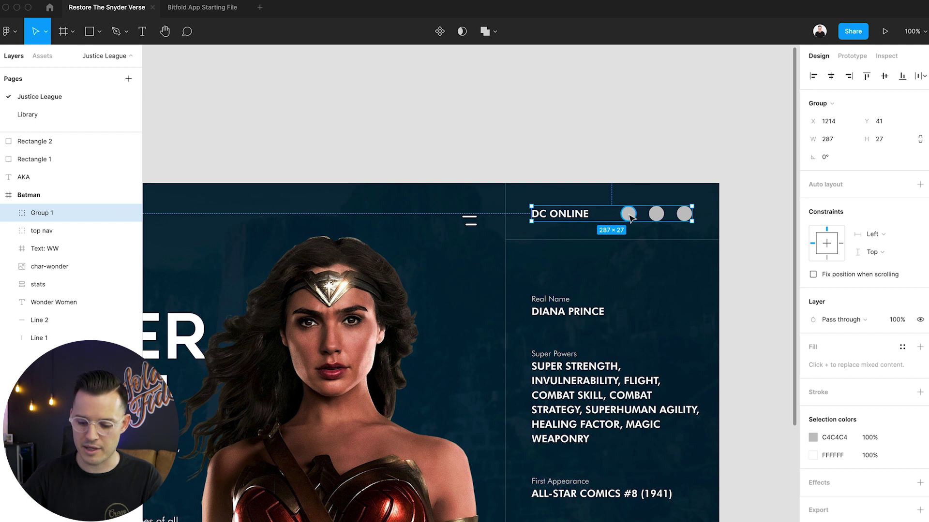
Move the top nav group up so it lines up vertically with the DC Online group.
key(minus)
click(456, 160)
click(320, 224)
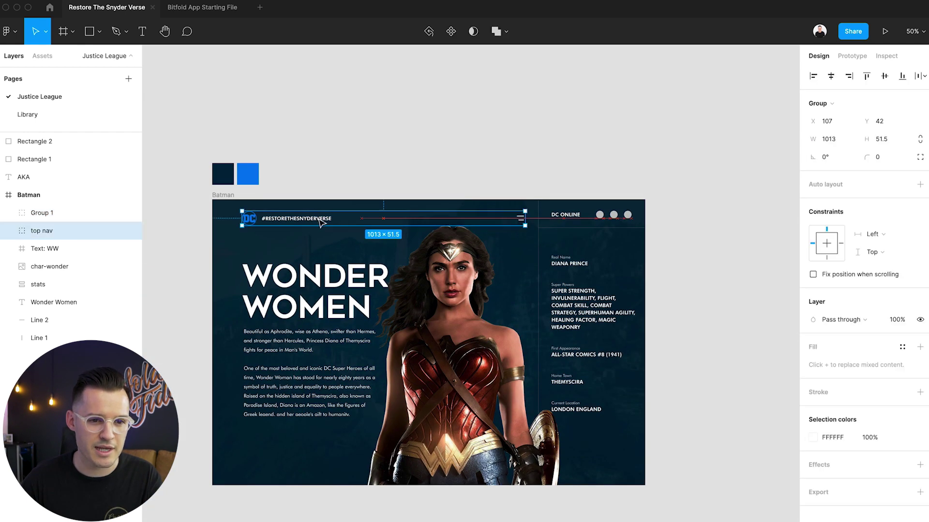
click(338, 181)
drag(338, 178, 360, 153)
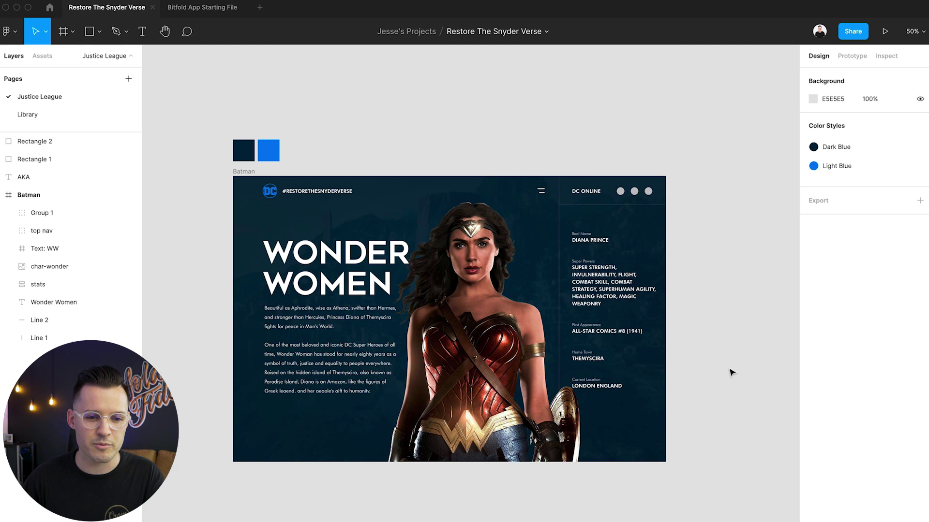
Draw a 383 × 192 frame at X 1167, Y 832, filling the page's lower corner between the vertical line and the page edge.
drag(733, 385, 558, 366)
drag(589, 334, 338, 473)
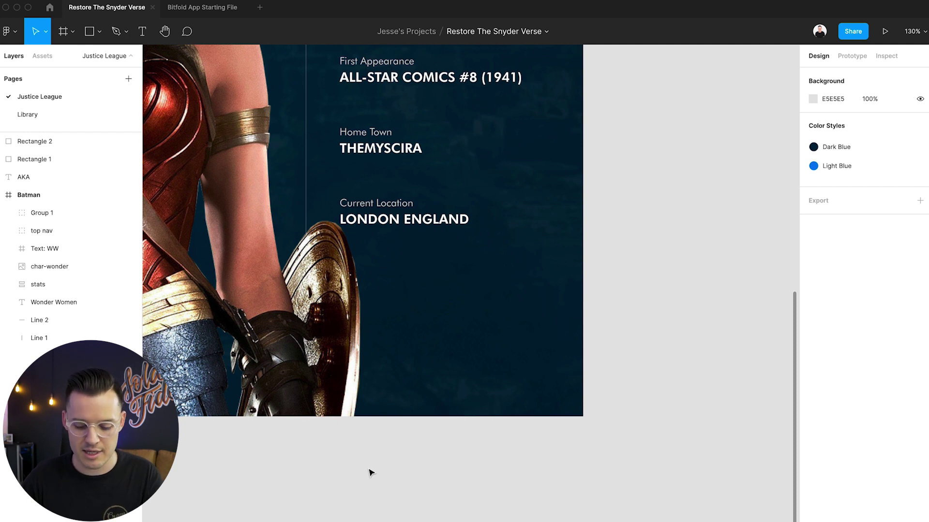
key(f)
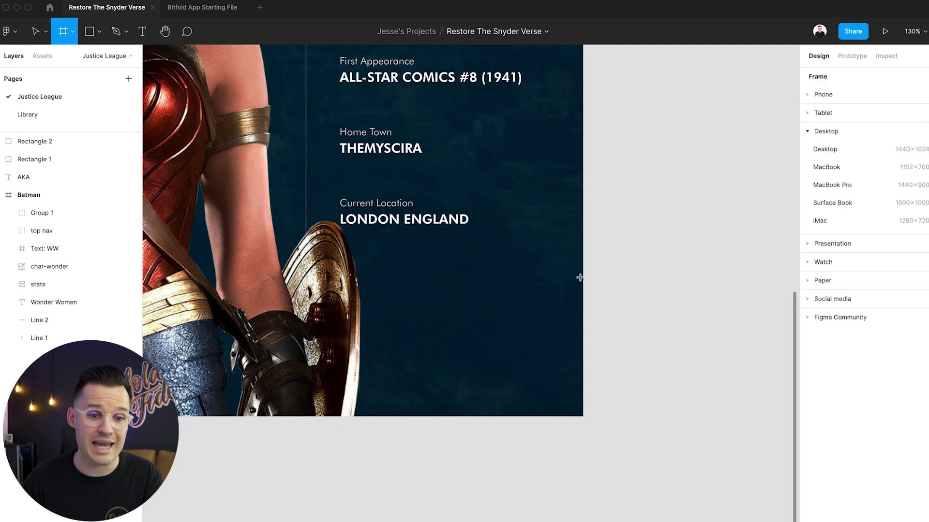
drag(583, 278, 307, 415)
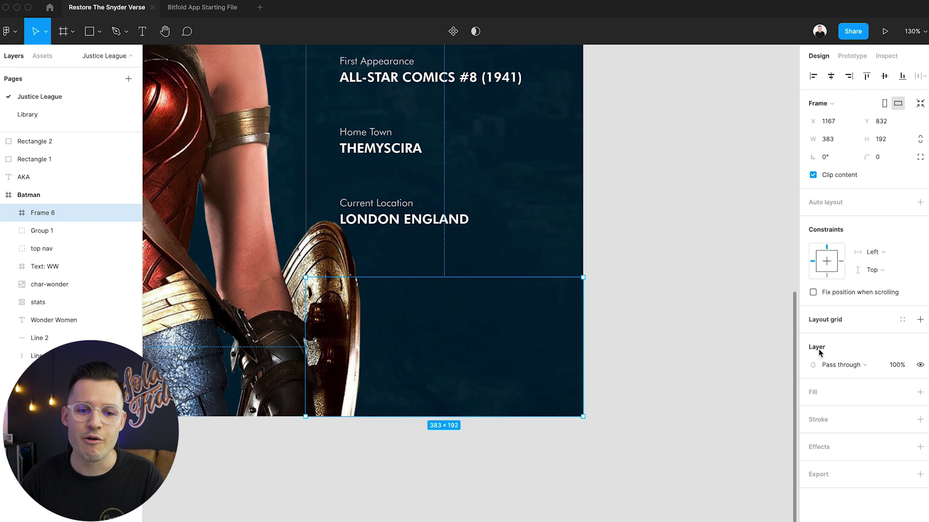
Give the corner frame an image fill using the Justice League group picture external-cont...8.jpg from the desktop.
click(920, 393)
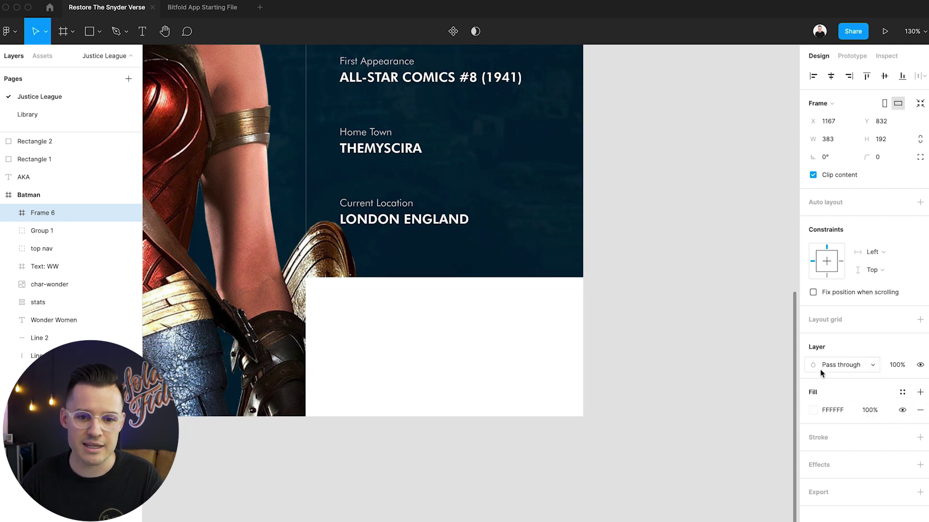
click(813, 410)
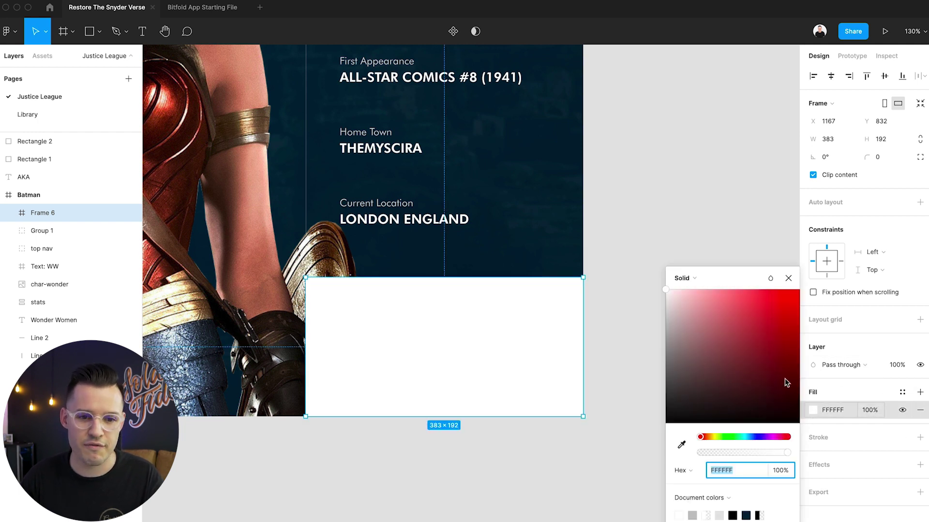
click(688, 279)
click(692, 345)
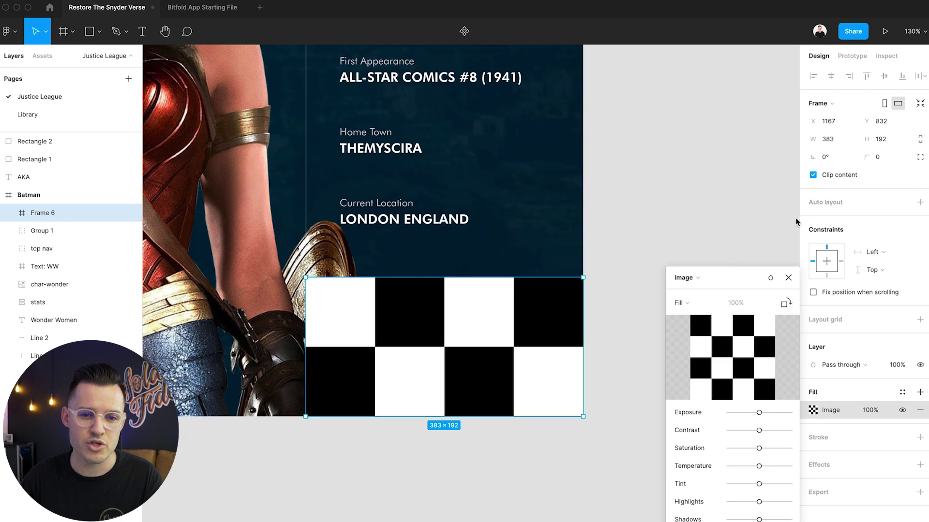
drag(928, 228, 828, 237)
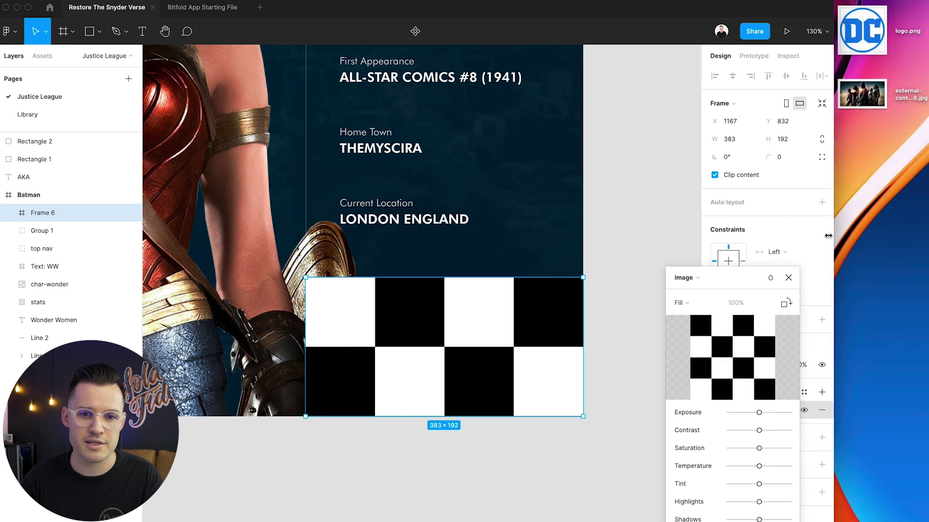
drag(862, 103, 749, 352)
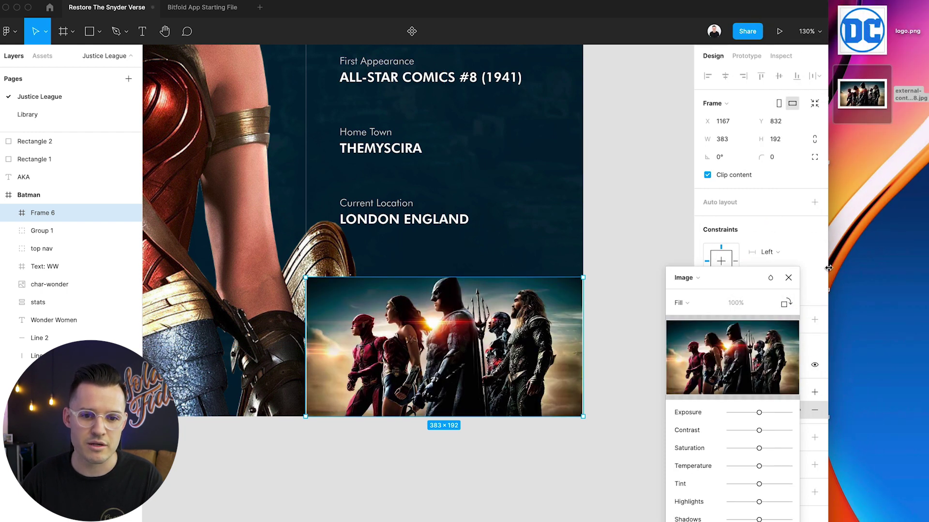
drag(828, 269, 927, 270)
key(Escape)
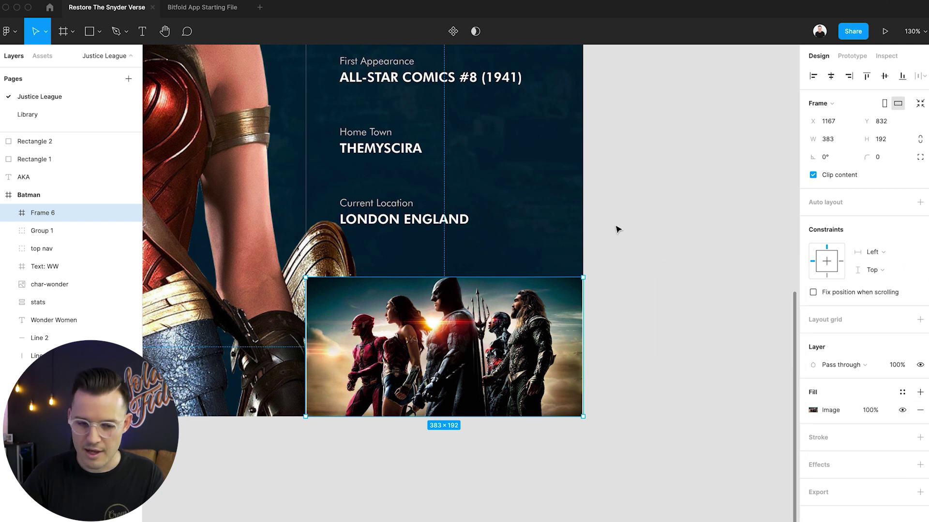
Examine the image-filled corner panel up close and within the whole page layout.
scroll(618, 230, down, 5)
click(707, 211)
key(z)
mouse_move(711, 186)
mouse_down()
mouse_move(332, 472)
mouse_move(306, 438)
mouse_up()
key(z)
drag(678, 457, 489, 308)
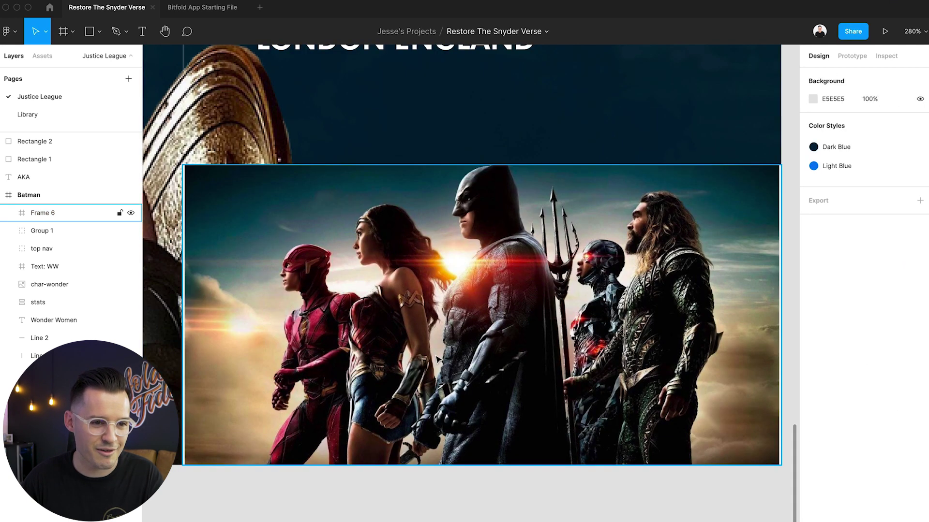
alt+click(492, 313)
alt+click(492, 313)
alt+click(492, 313)
key(space)
drag(417, 400, 564, 457)
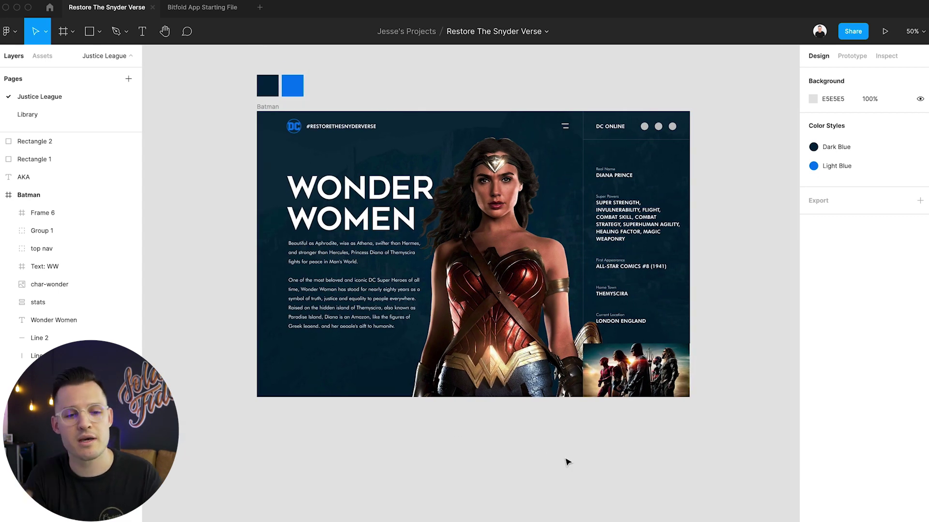
drag(549, 433, 688, 307)
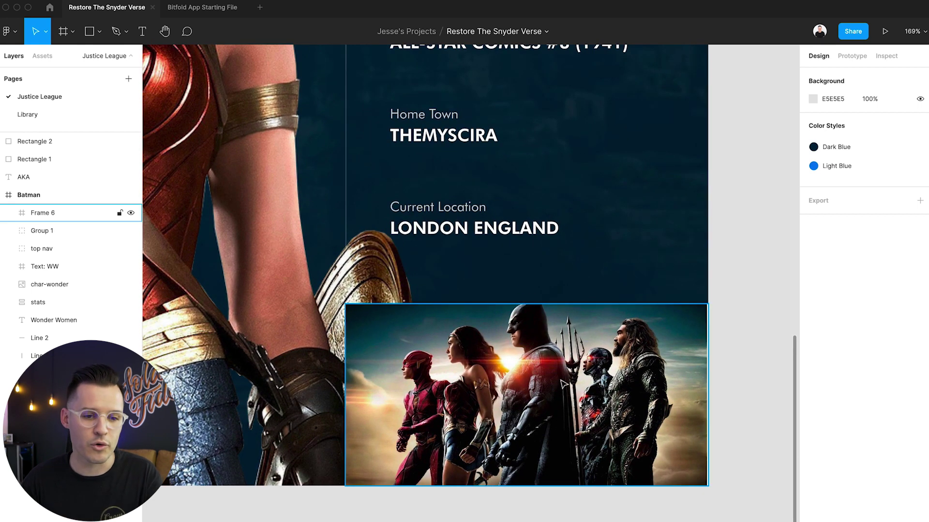
Shift the Justice League picture slightly down inside the corner frame to leave more room above Batman's head.
click(564, 385)
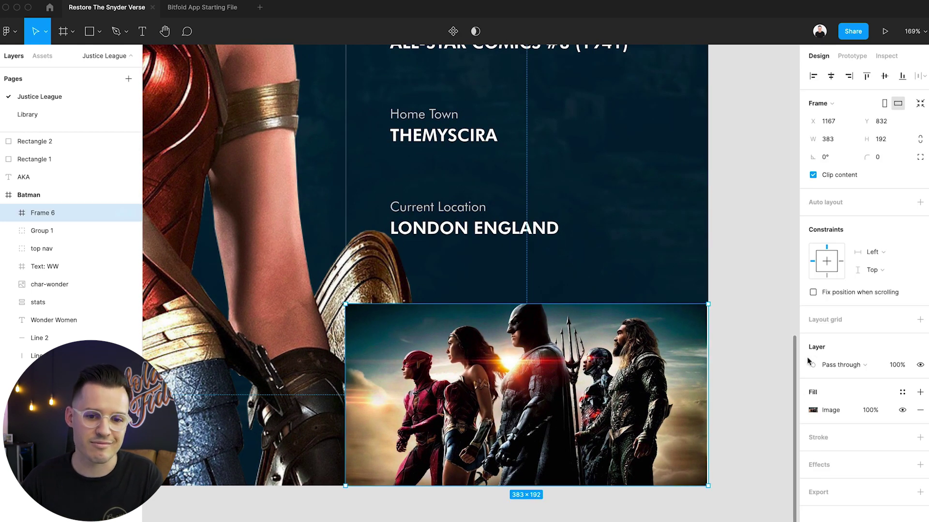
click(813, 410)
drag(568, 340, 567, 348)
click(722, 240)
click(721, 240)
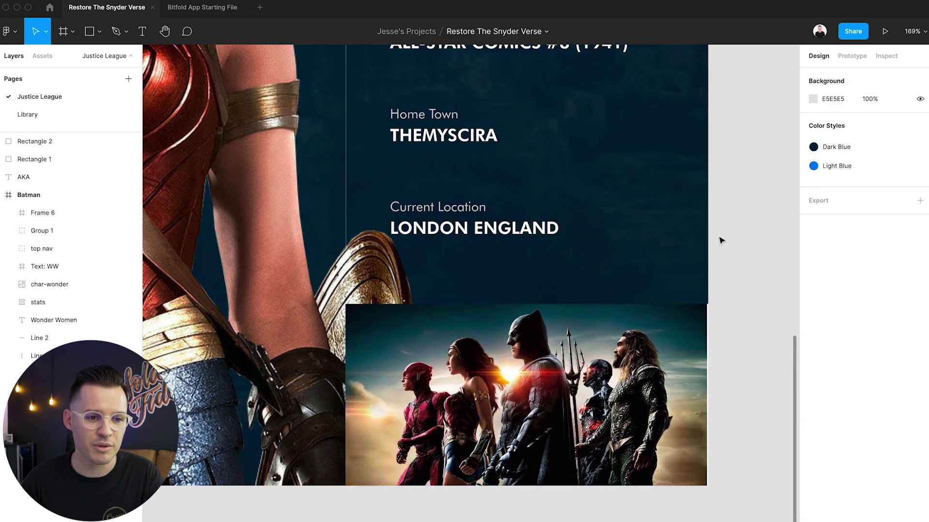
Add a second fill above the corner panel's image and make it solid light blue 147BEB.
drag(407, 278, 554, 428)
drag(381, 307, 288, 125)
scroll(289, 125, down, 3)
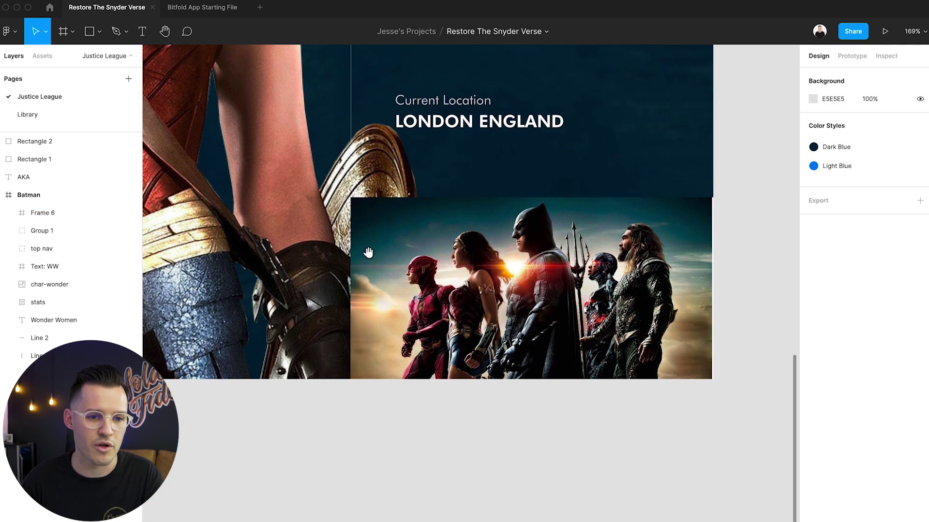
click(456, 260)
click(920, 392)
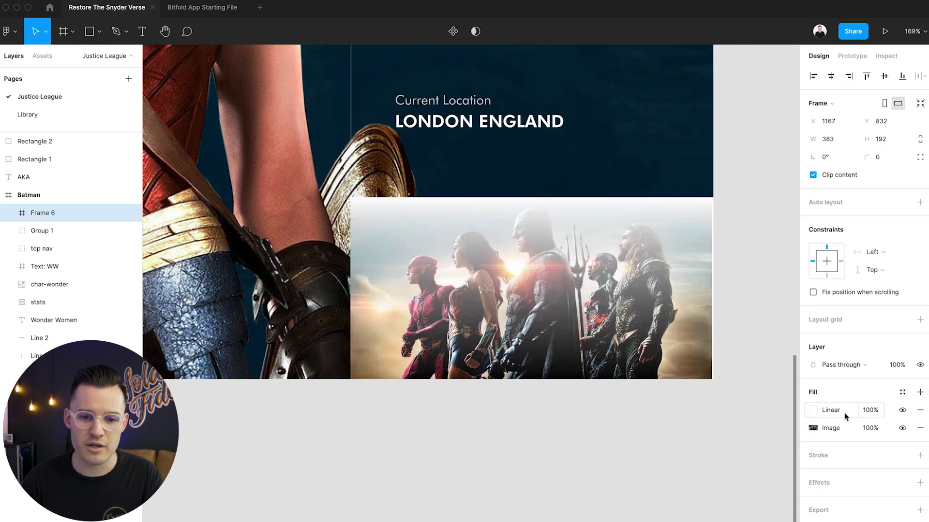
click(821, 409)
click(683, 238)
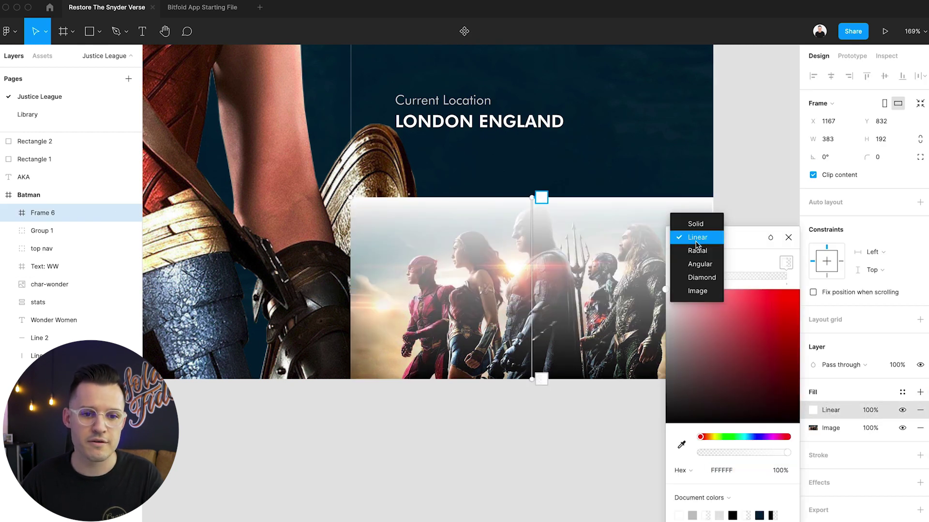
click(694, 219)
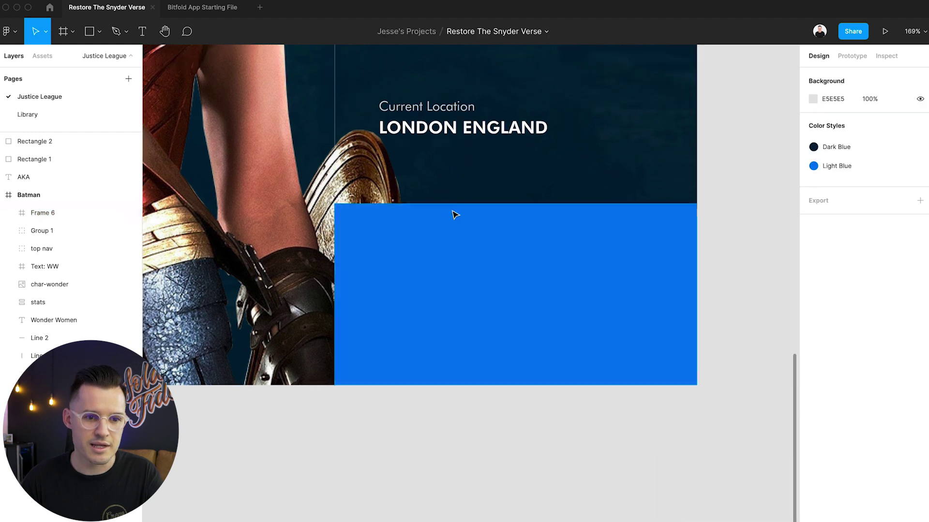
Set the opacity of the corner panel's blue overlay fill to 80%.
click(455, 211)
click(869, 411)
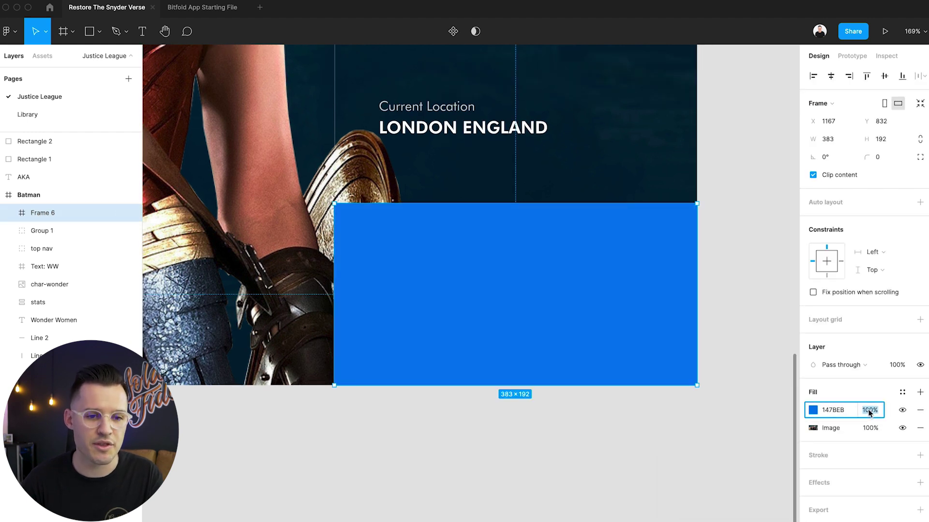
text(80)
key(Return)
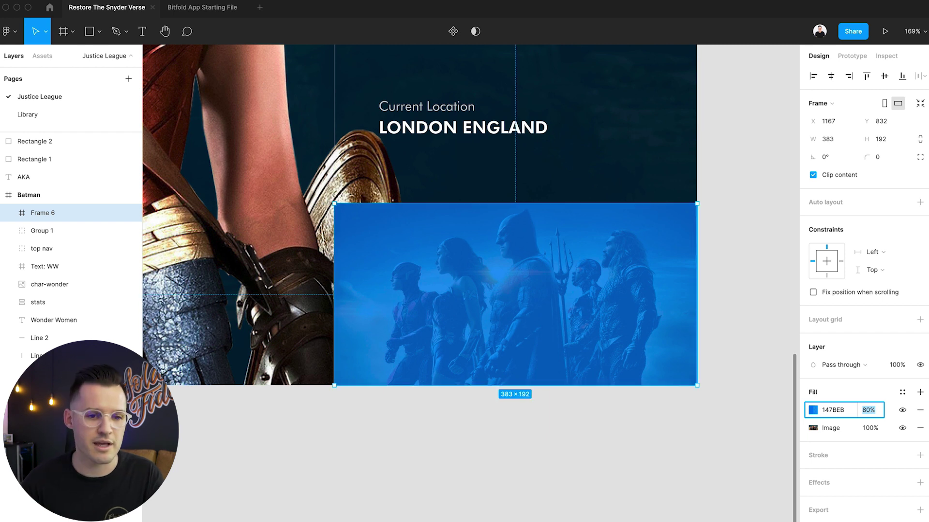
Copy the London England text into the blue corner panel and set its text box to auto width.
click(509, 140)
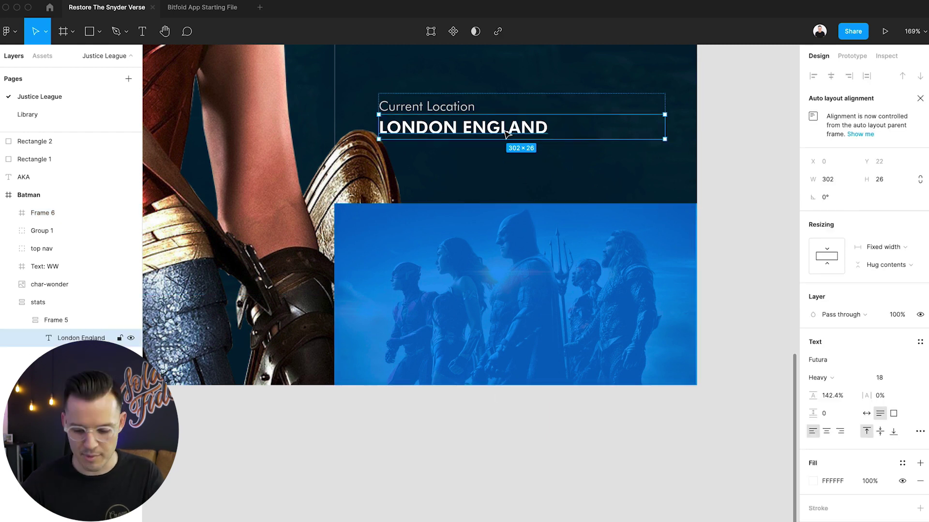
click(552, 394)
click(530, 315)
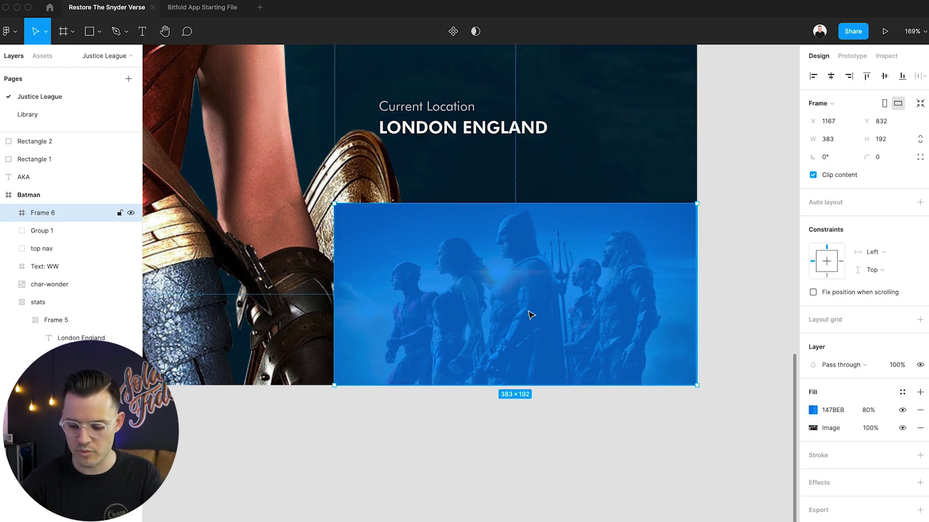
key(super+plus)
key(super+v)
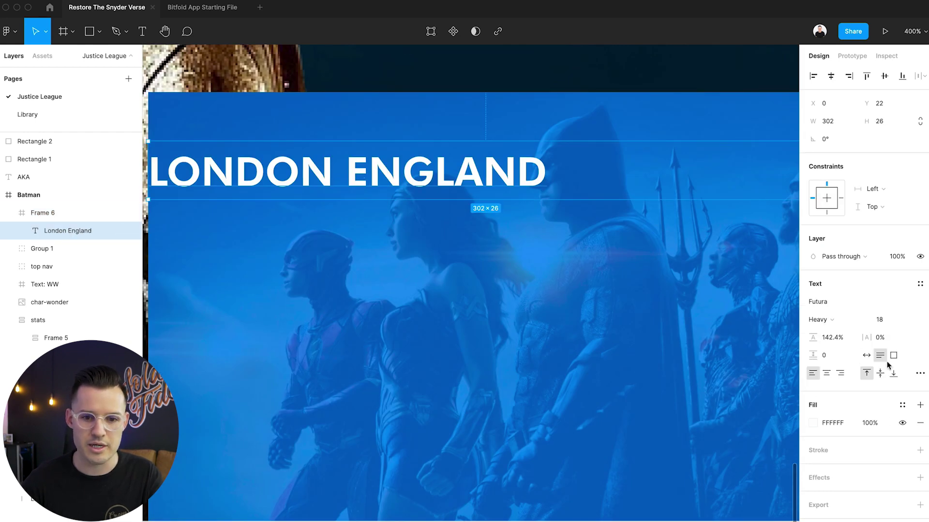
click(867, 355)
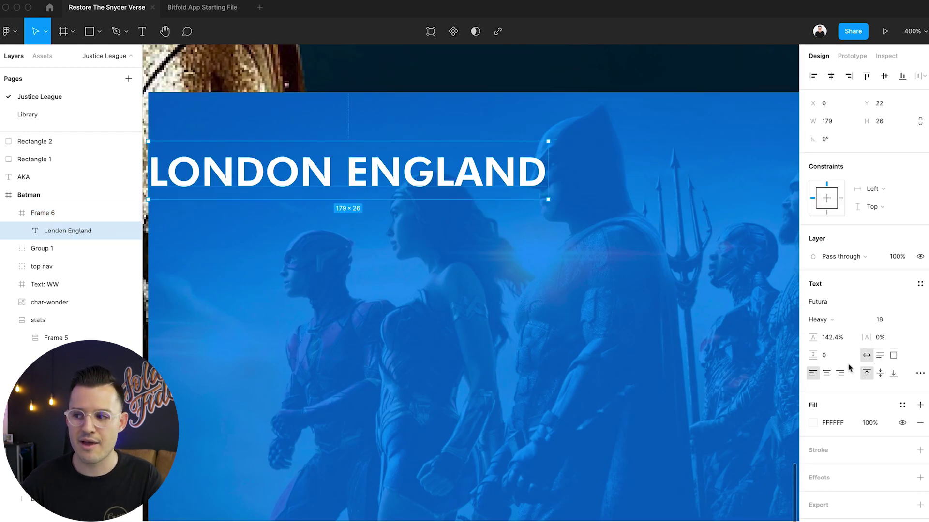
Replace the copied text in the corner panel with "Watch the trailor".
double_click(418, 174)
text(Watch the)
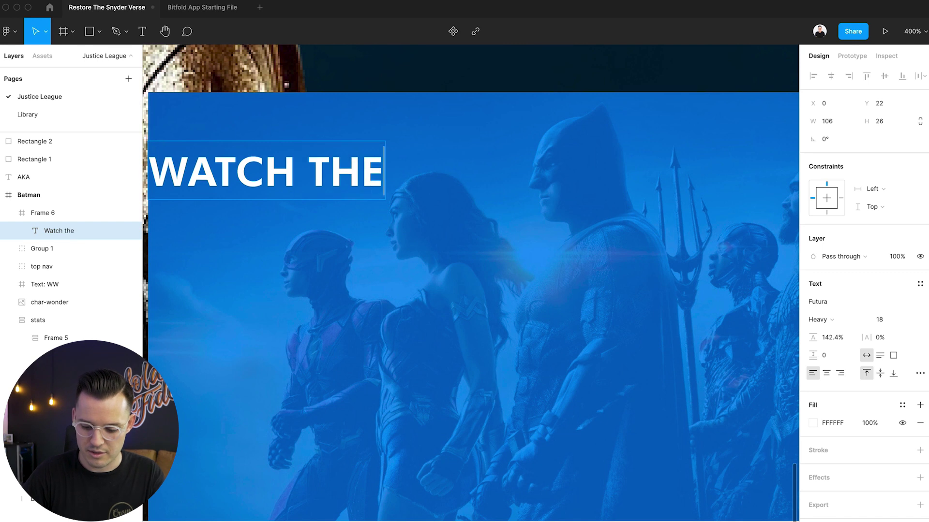
text( movie)
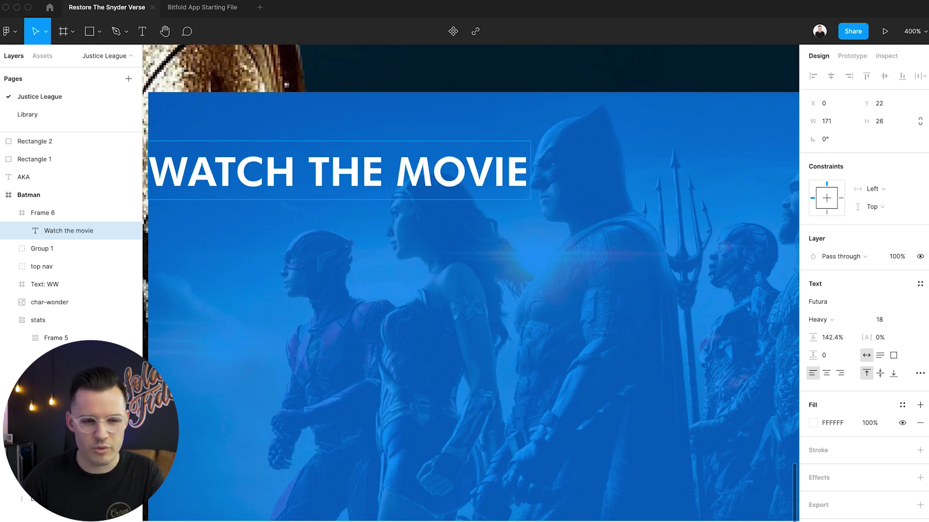
key(alt+shift+Left)
text(preview)
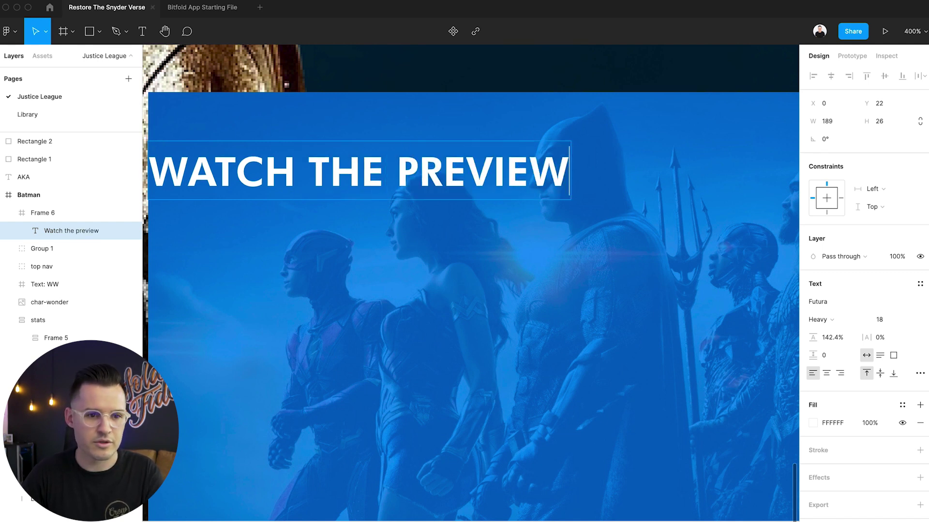
key(alt+shift+Left)
text(tra)
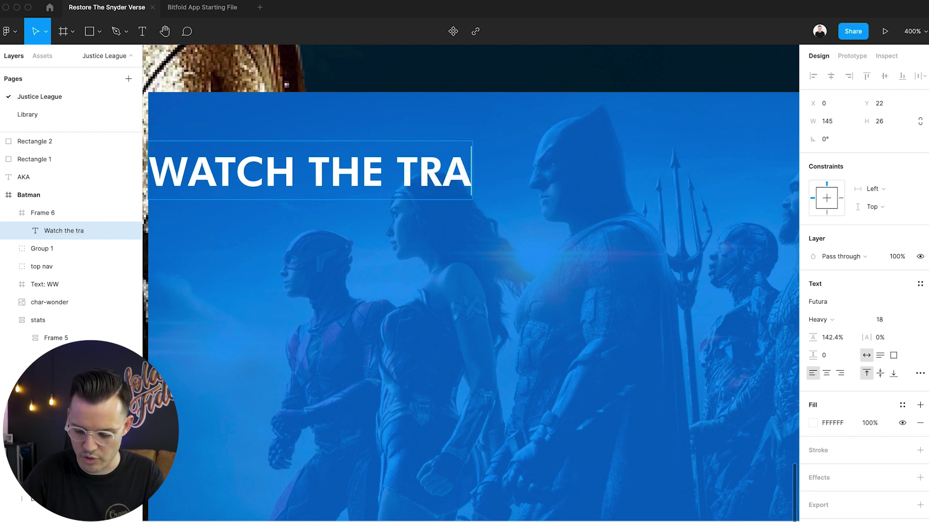
text(ilor)
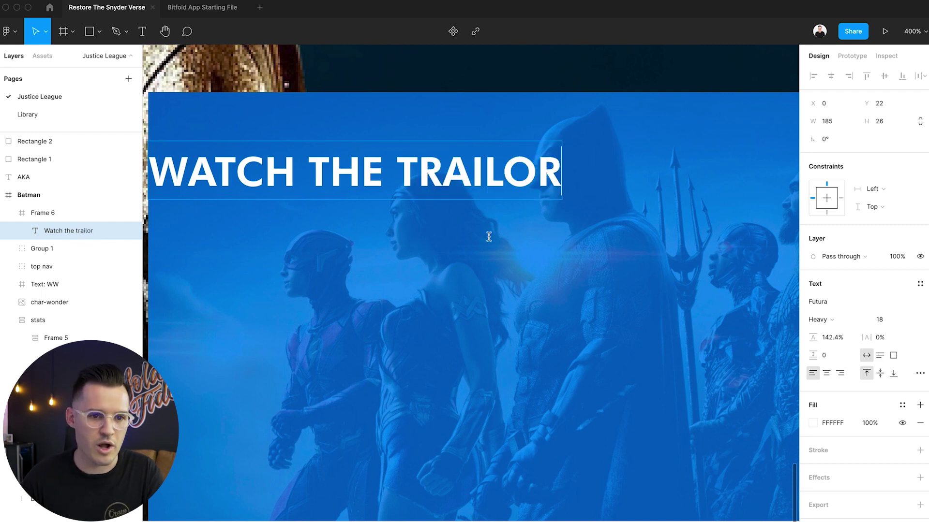
key(Escape)
Move the Watch the trailor text to X 99, Y 107, centred horizontally in the panel's lower half.
key(super+minus)
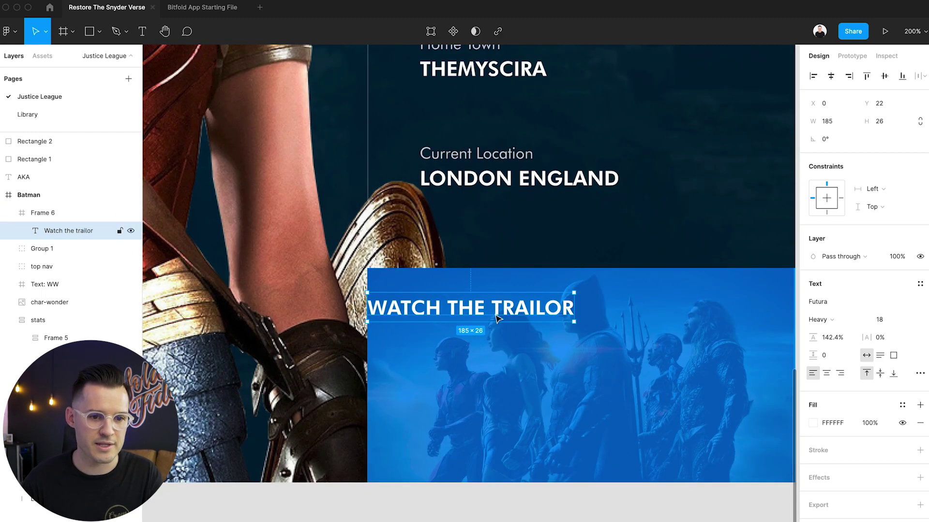
drag(499, 315, 615, 395)
drag(560, 393, 540, 410)
scroll(552, 394, right, 3)
key(o)
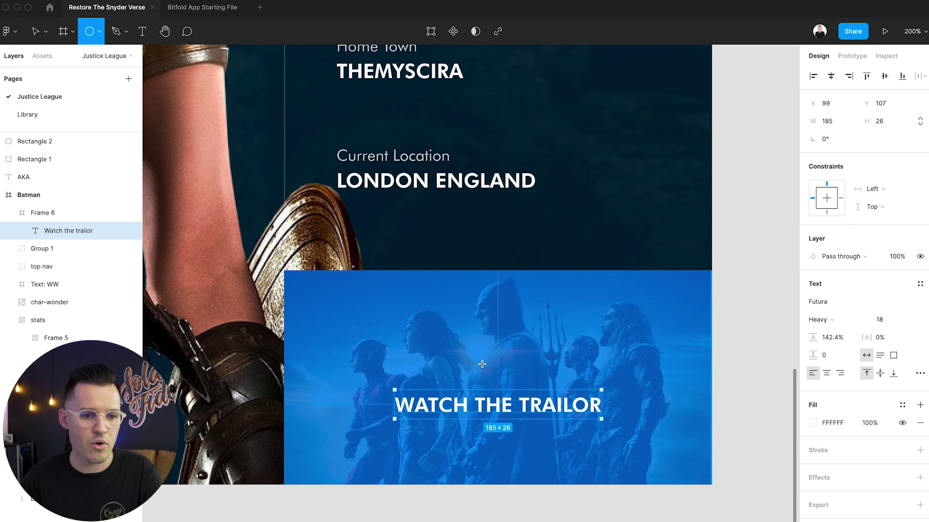
drag(478, 348, 499, 352)
key(ctrl+z)
key(v)
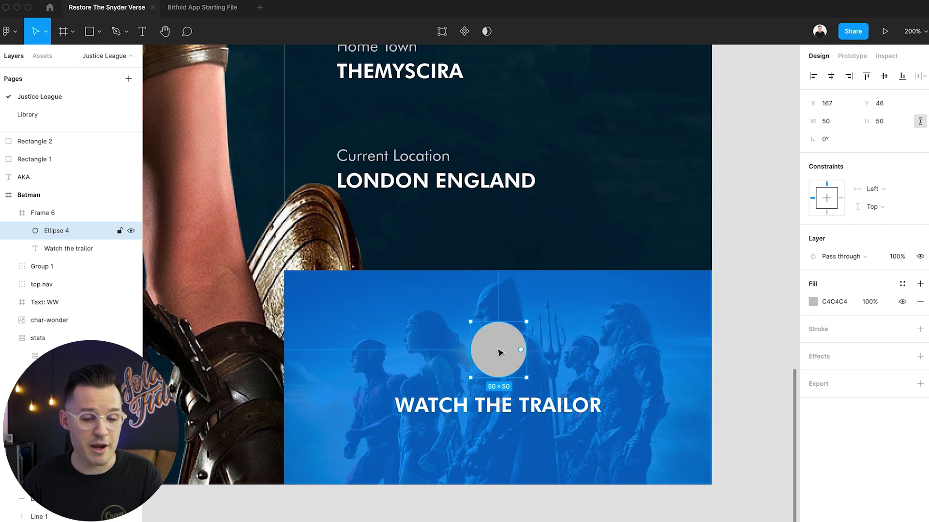
key(BackSpace)
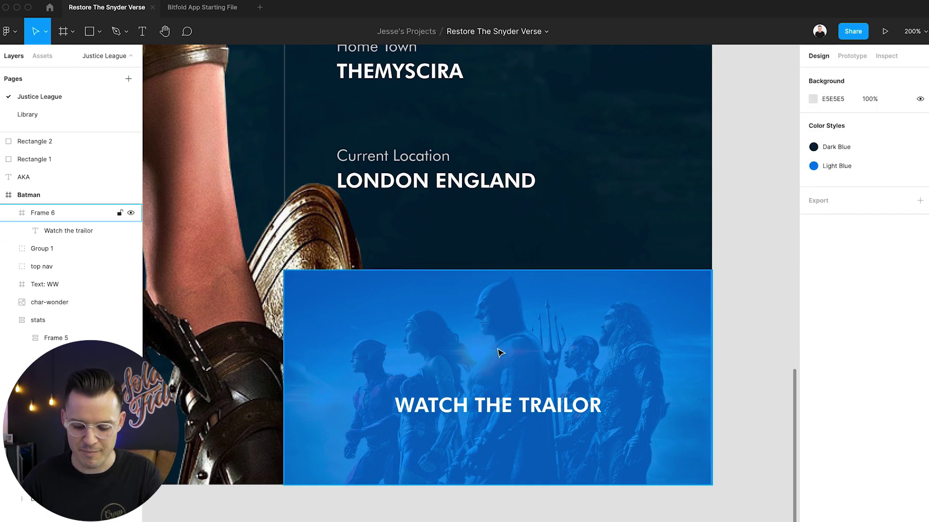
Draw a 54 × 54 frame above the Watch the trailor text, fill it white and round its corners to 93.
key(f)
drag(468, 320, 529, 381)
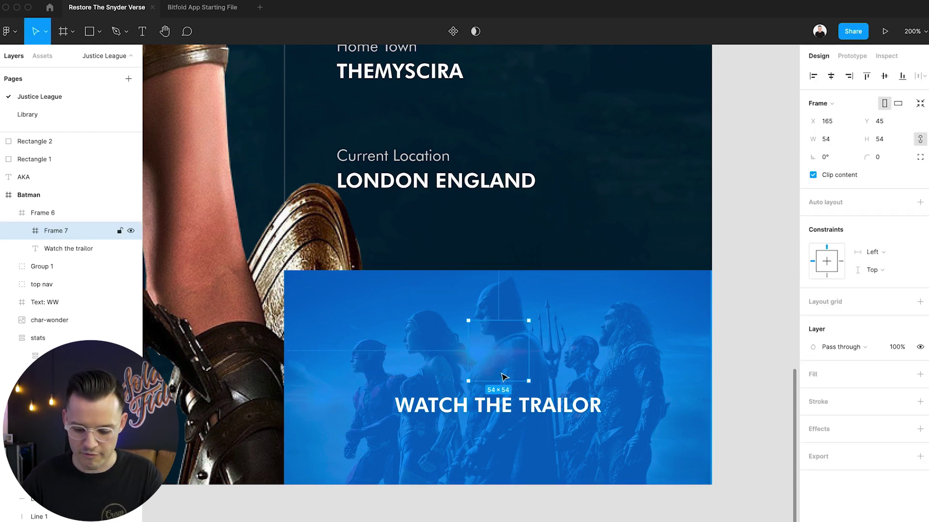
click(920, 375)
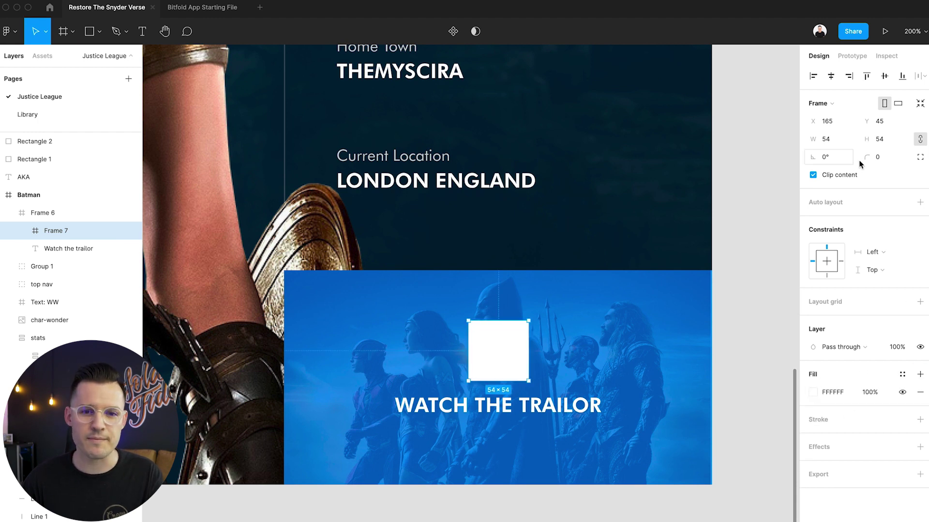
drag(866, 157, 750, 170)
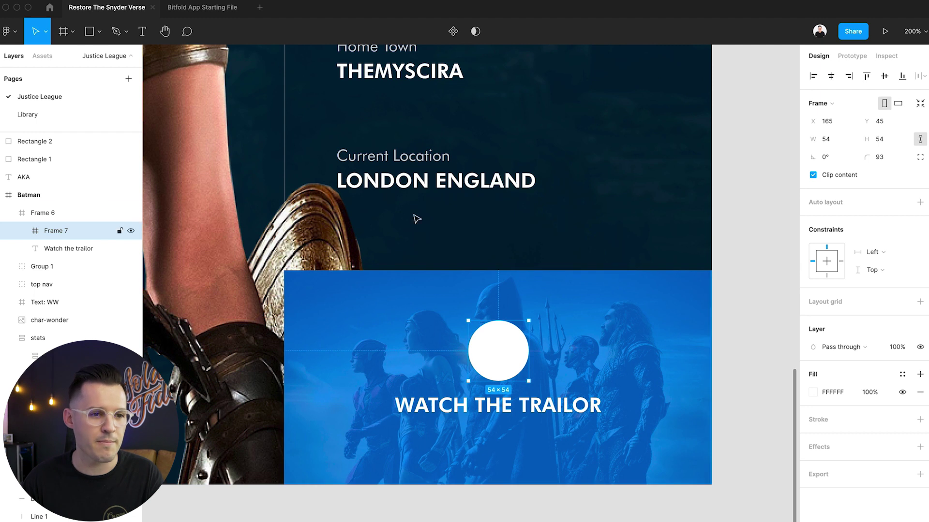
Add a 22 × 22 triangle rotated -90° in the middle of the white circle as a play symbol.
click(100, 32)
click(88, 113)
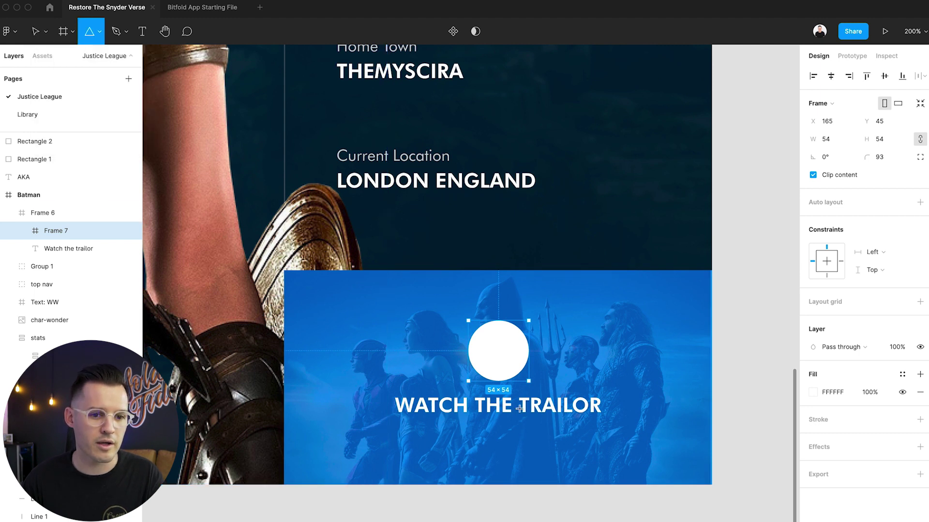
mouse_move(494, 360)
mouse_down()
mouse_move(514, 334)
mouse_move(528, 344)
mouse_move(525, 361)
mouse_move(501, 355)
mouse_up()
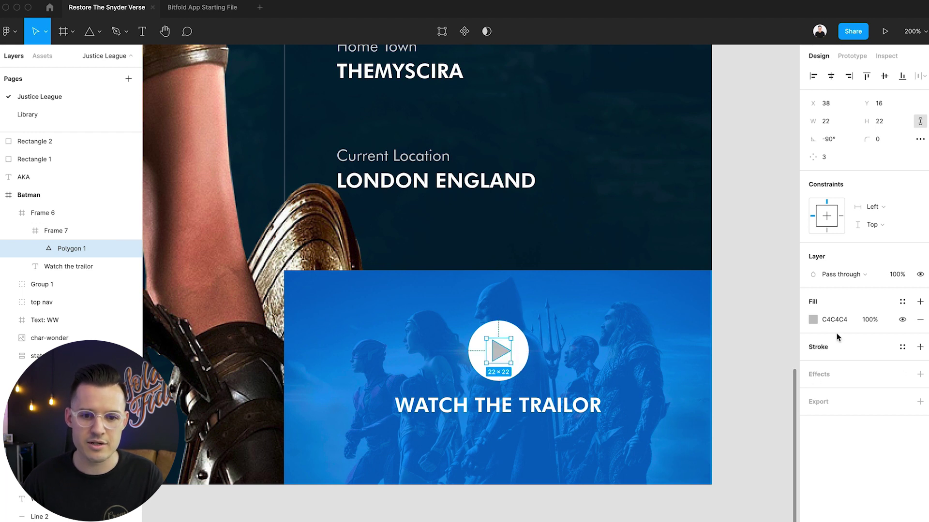
Apply the Dark Blue color style to the play triangle and round its corners with radius 1.
click(902, 302)
click(828, 367)
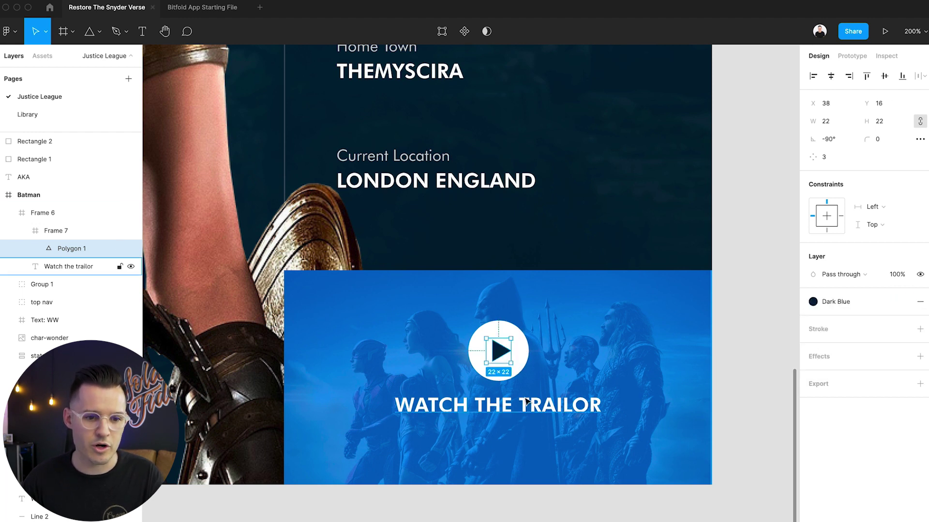
scroll(508, 364, up, 5)
click(881, 139)
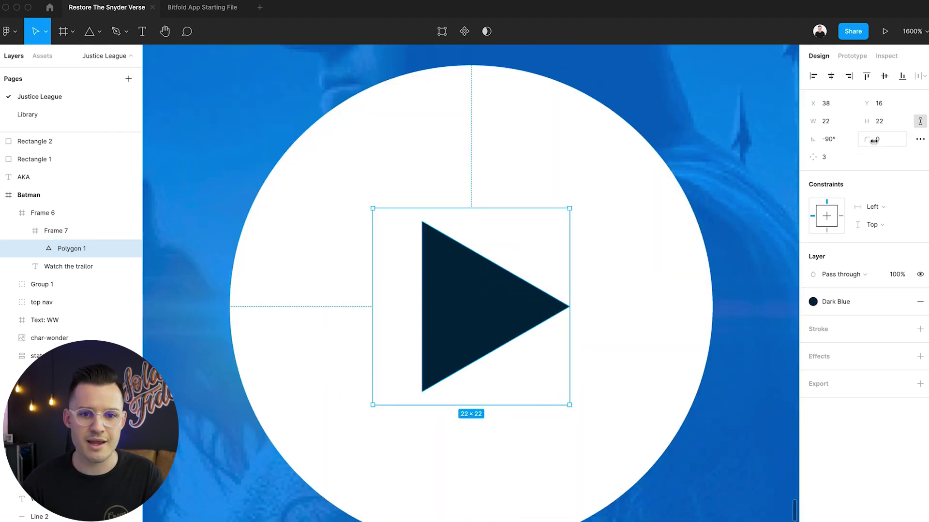
text(1)
key(Return)
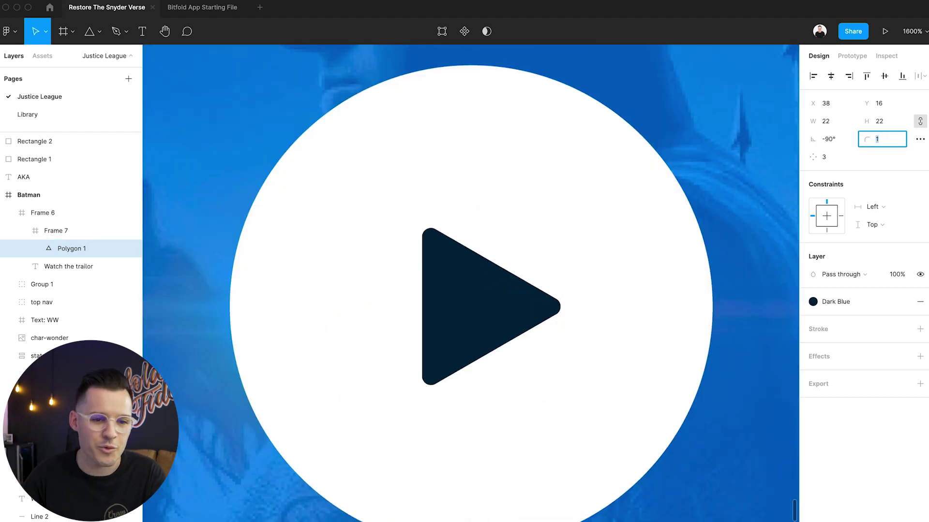
Rename the white circle frame containing the triangle as "play button".
click(516, 153)
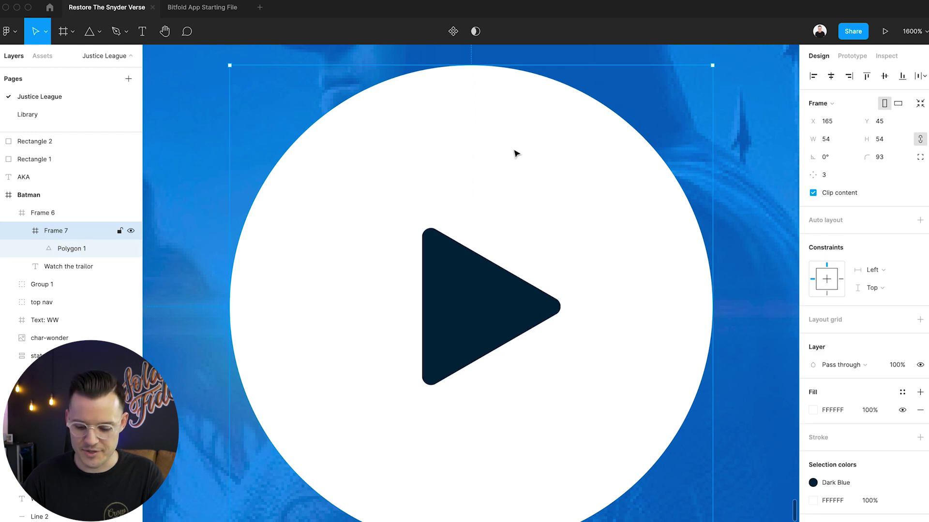
click(22, 231)
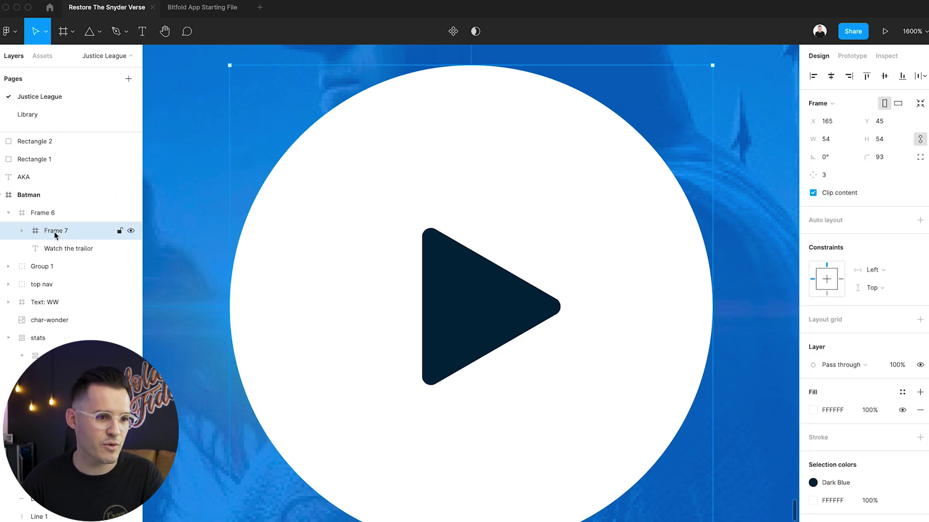
double_click(54, 232)
text(play button)
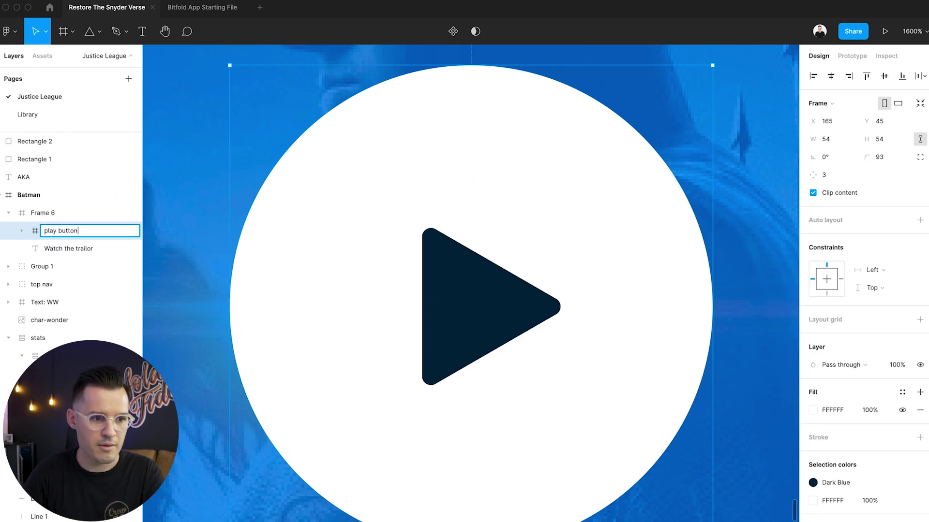
key(Return)
key(shift+0)
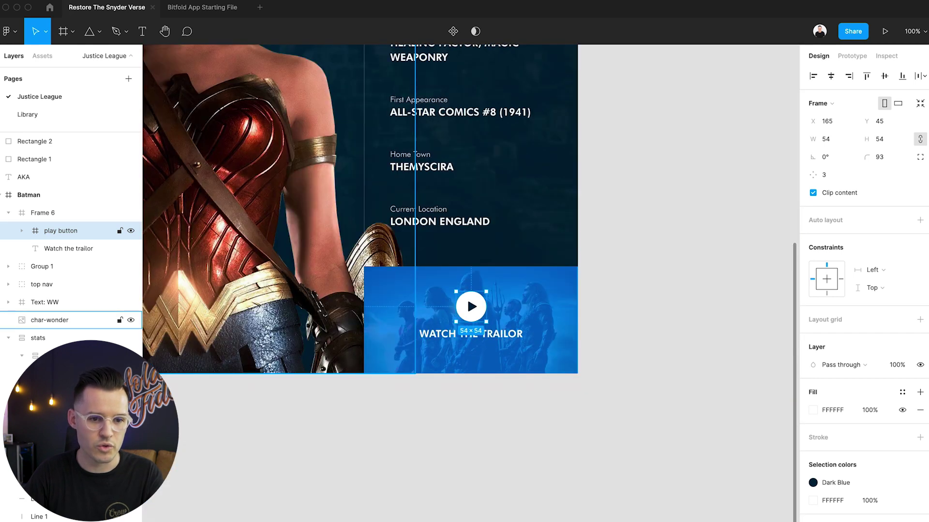
Space the play button and the Watch the trailor text 14 apart and centre the pair vertically in the blue panel.
key(shift+equal)
drag(472, 361, 477, 370)
shift+click(483, 321)
drag(483, 320, 482, 329)
key(shift+0)
click(520, 292)
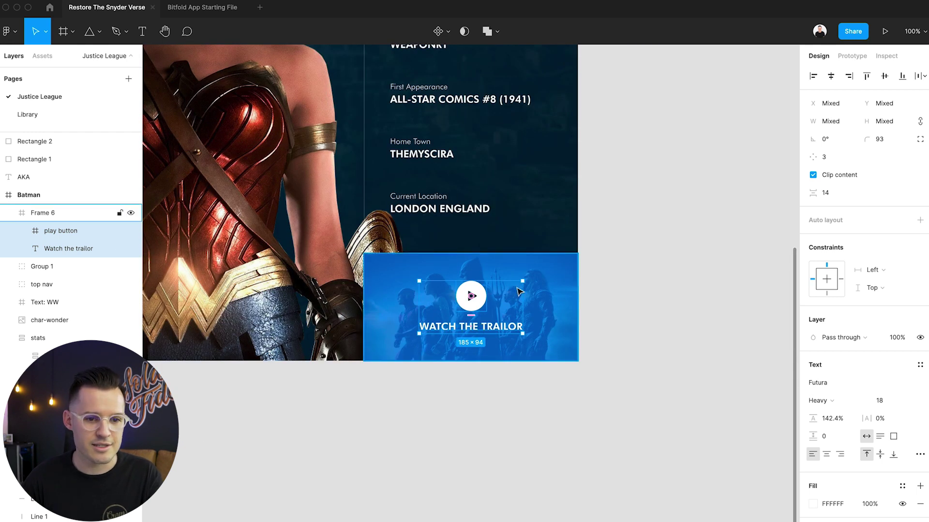
Rename the blue corner panel's frame as "trailor".
click(9, 213)
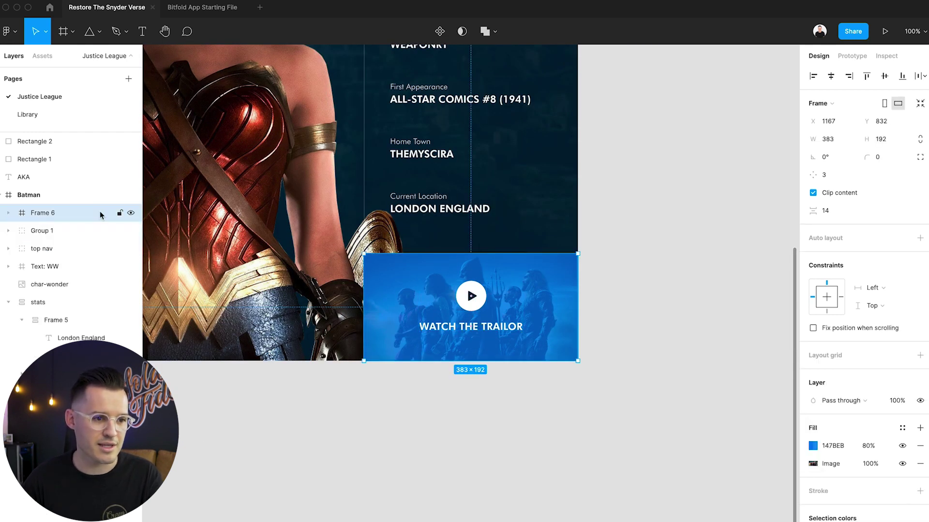
click(132, 215)
click(132, 214)
double_click(44, 215)
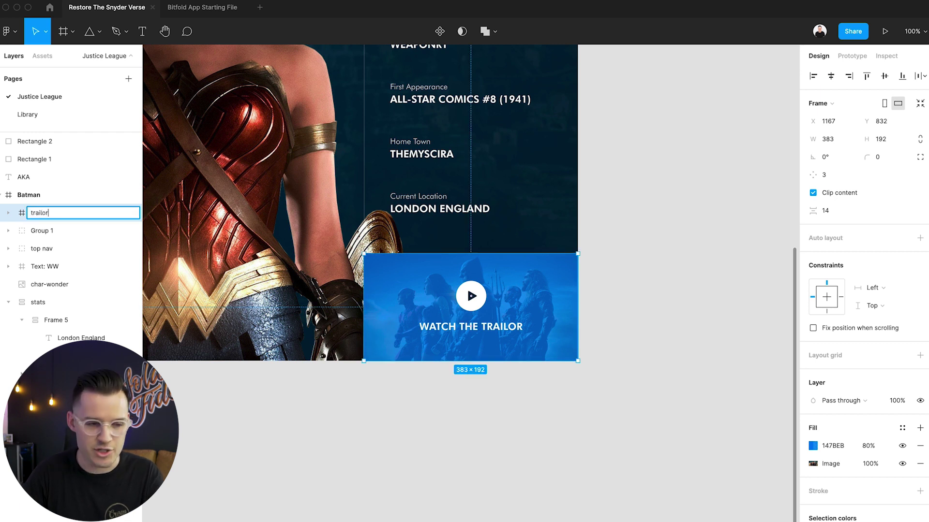
text(trailor)
key(Return)
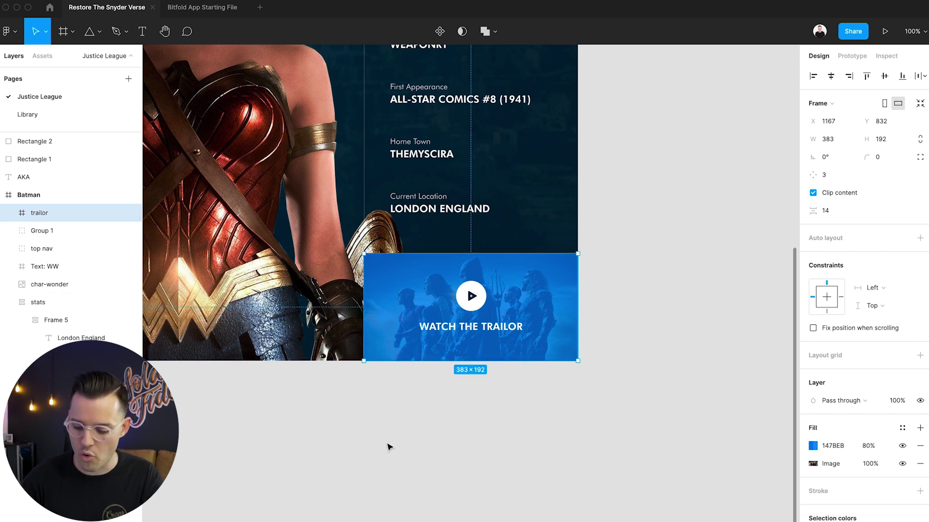
Collapse the layer list and send the trailor panel behind the char-wonder image, directly above the stats layer.
key(super+minus)
drag(443, 431, 541, 430)
key(alt+l)
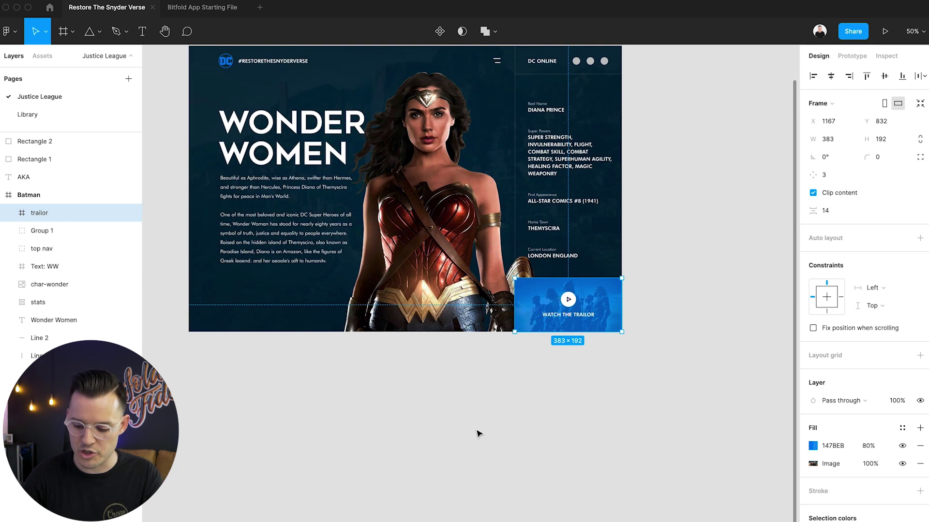
key(super+bracketleft)
key(super+bracketleft)
key(super+bracketleft)
key(super+bracketleft)
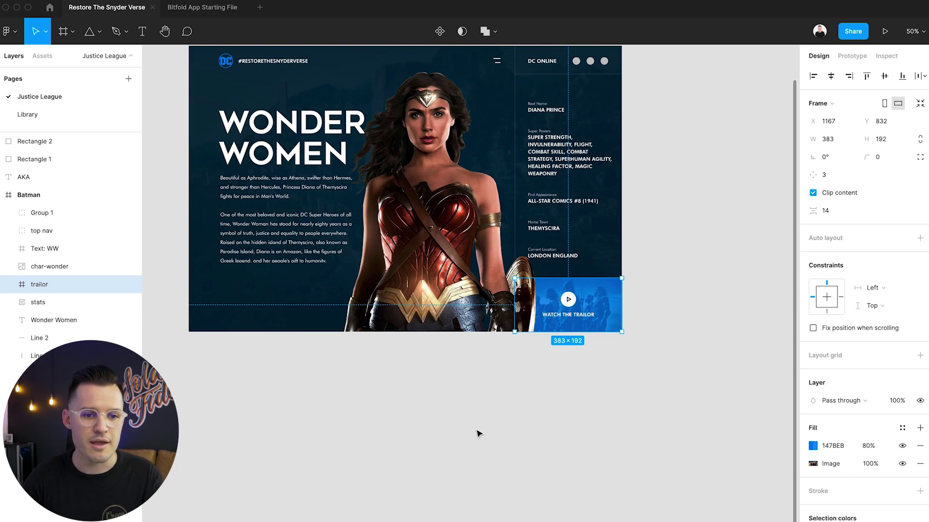
click(633, 400)
Scale the char-wonder image down to 686 × 906 and position it at X 535, Y 70.
scroll(538, 366, up, 3)
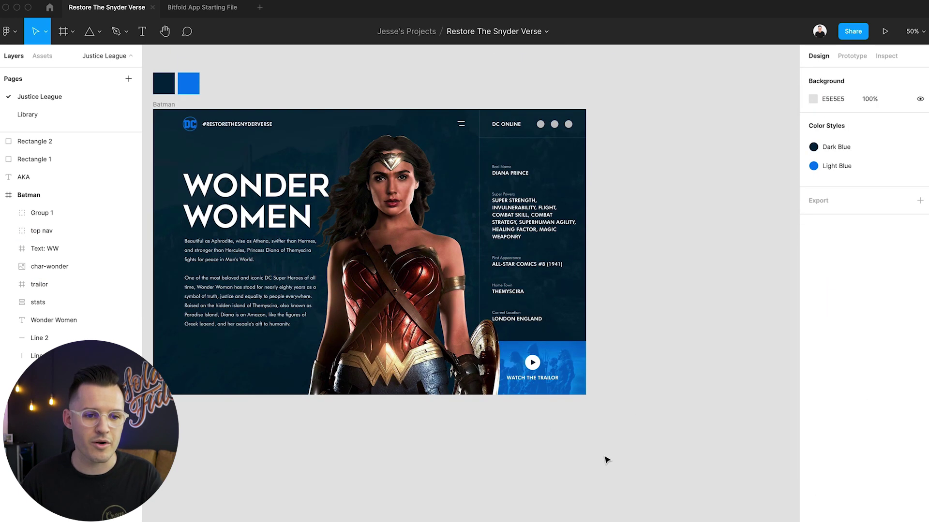
drag(605, 446, 239, 204)
click(382, 350)
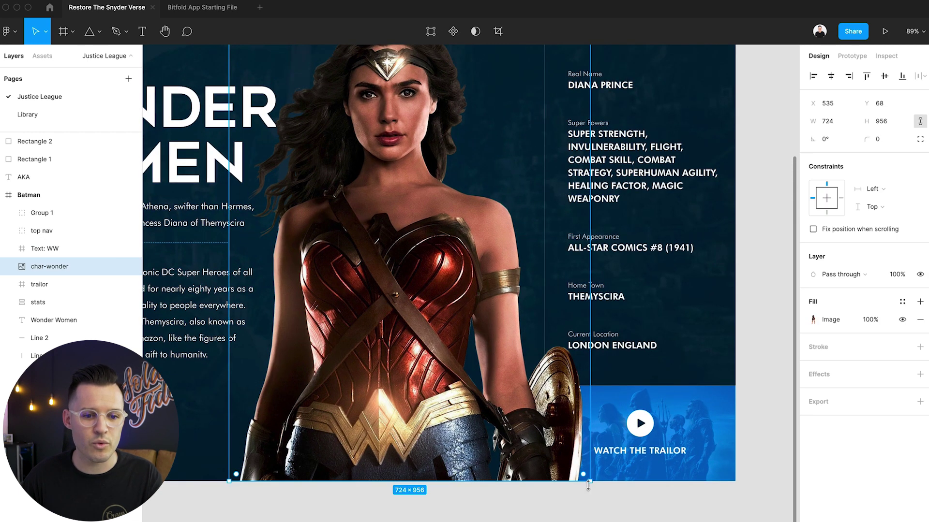
drag(579, 476, 571, 457)
mouse_move(427, 356)
mouse_down()
mouse_move(431, 371)
mouse_move(428, 360)
mouse_up()
drag(317, 243, 364, 370)
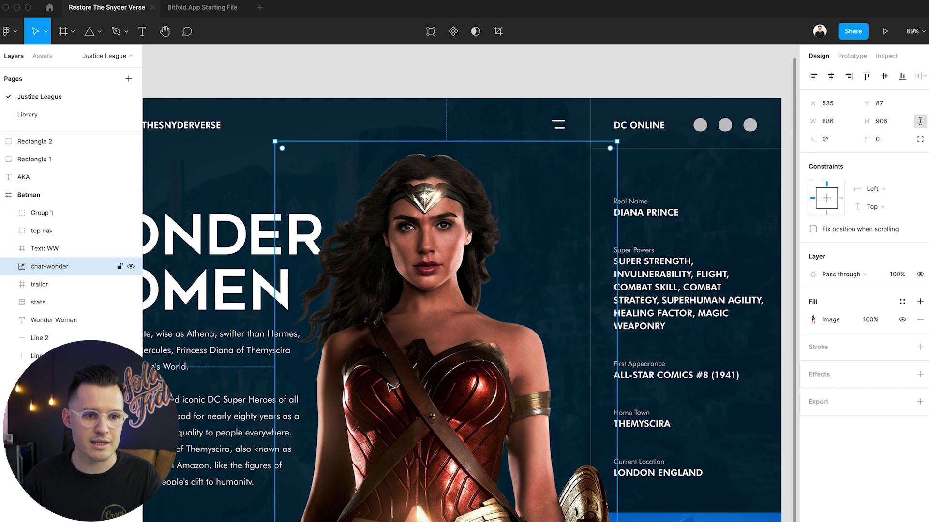
drag(419, 433, 420, 424)
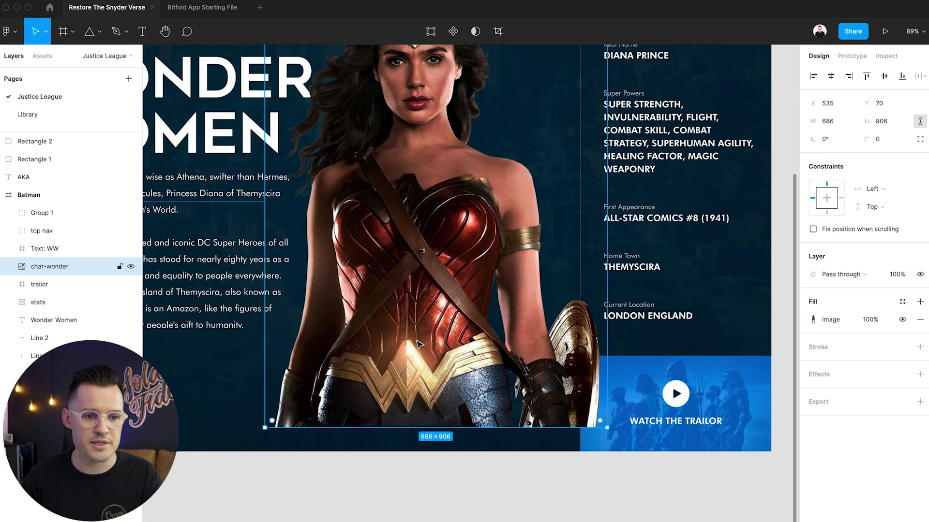
Extend the char-wonder image's crop downward to a height of 954 so it reaches the page's lower edge.
click(829, 319)
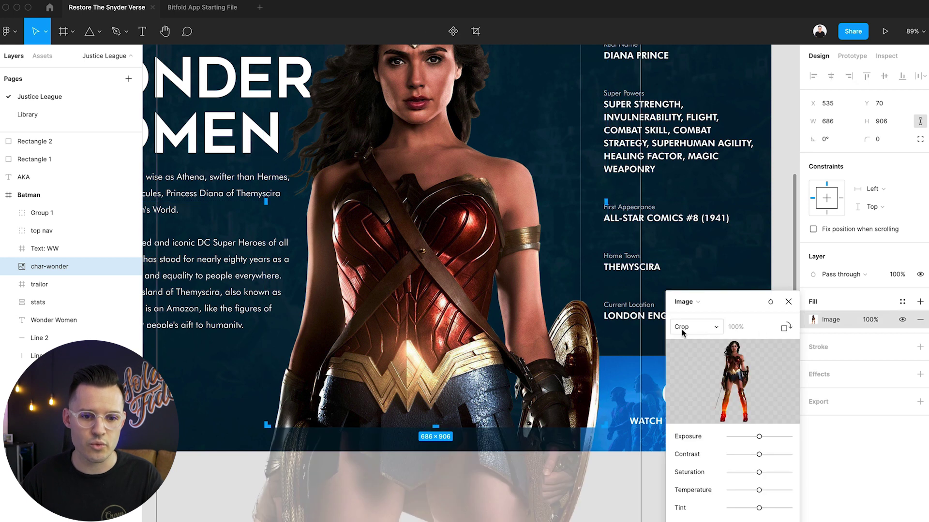
drag(436, 428, 435, 450)
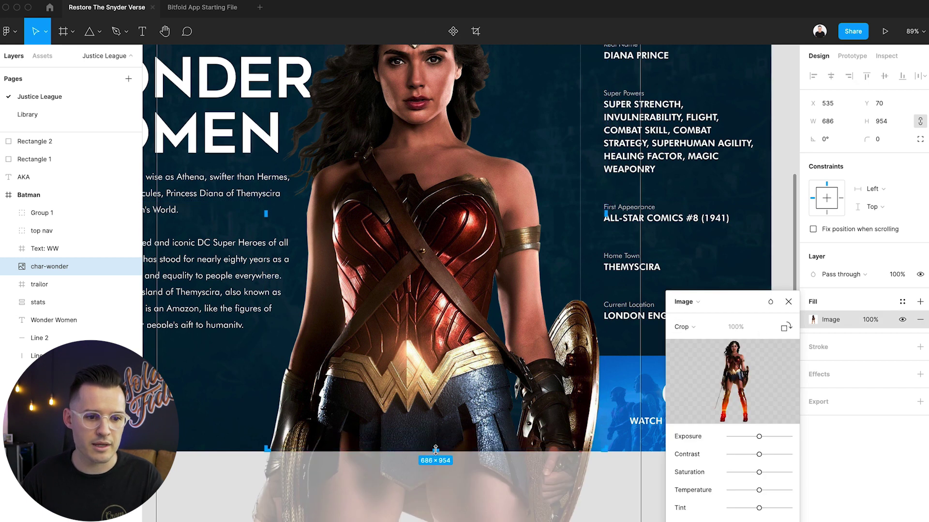
key(Escape)
key(Escape)
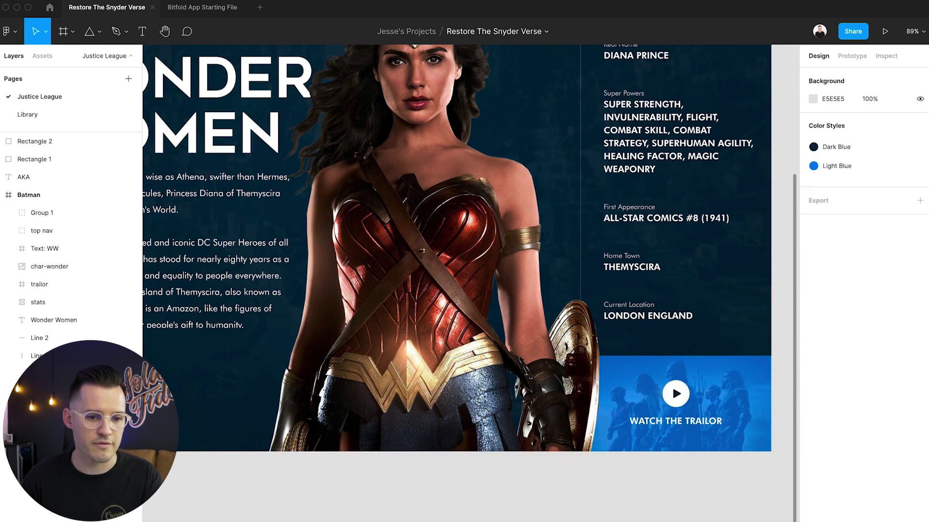
scroll(445, 479, right, 5)
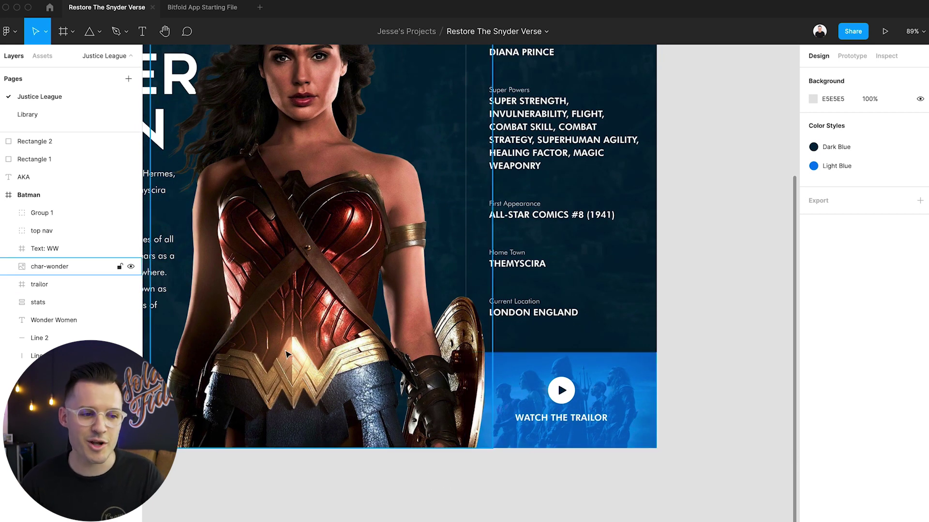
Rename the group holding the DC Online text and the three circles as "socials".
click(45, 214)
drag(283, 236, 580, 390)
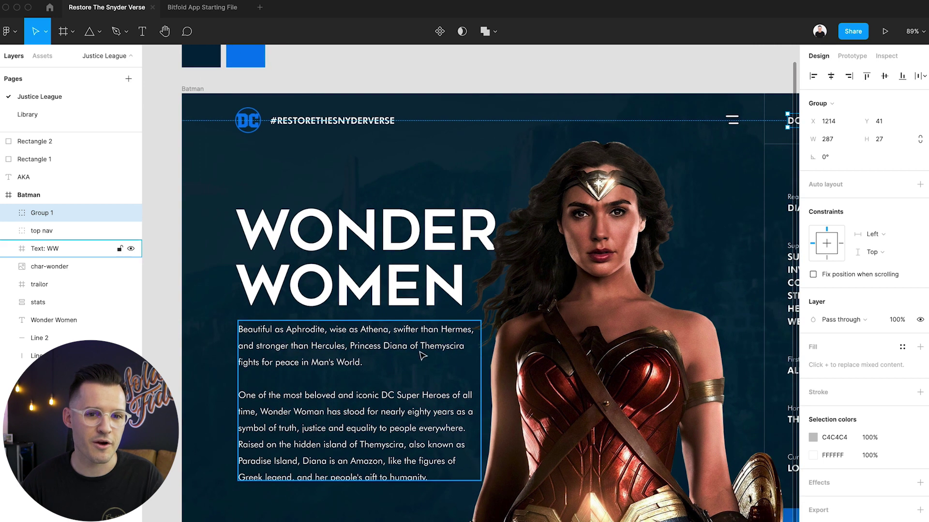
drag(504, 349, 353, 356)
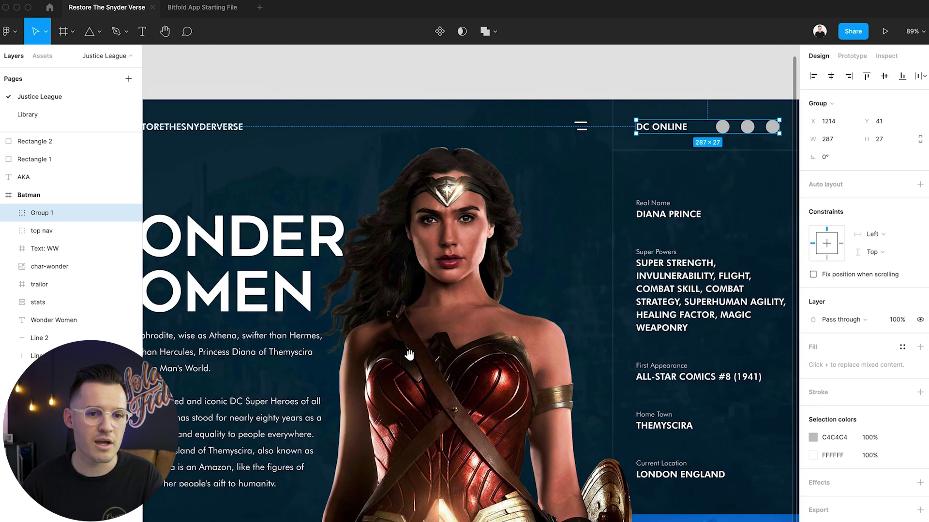
double_click(42, 217)
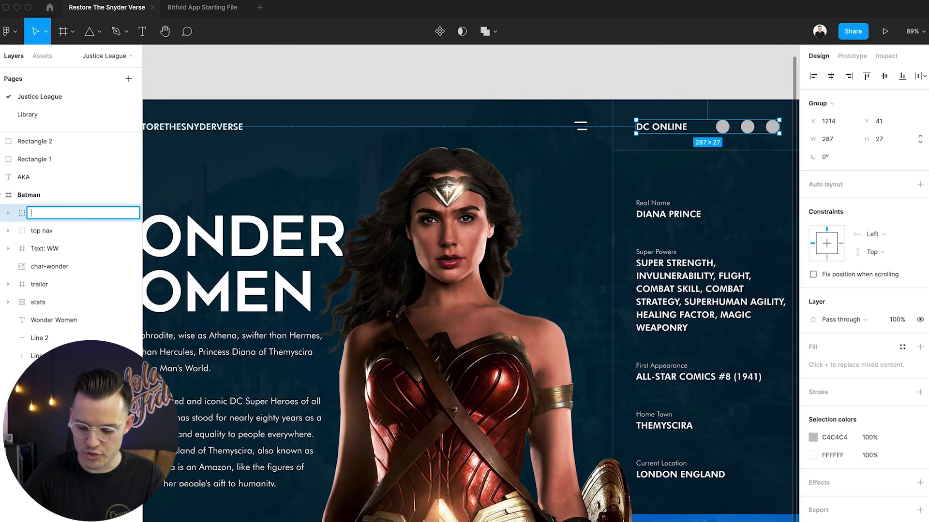
key(Return)
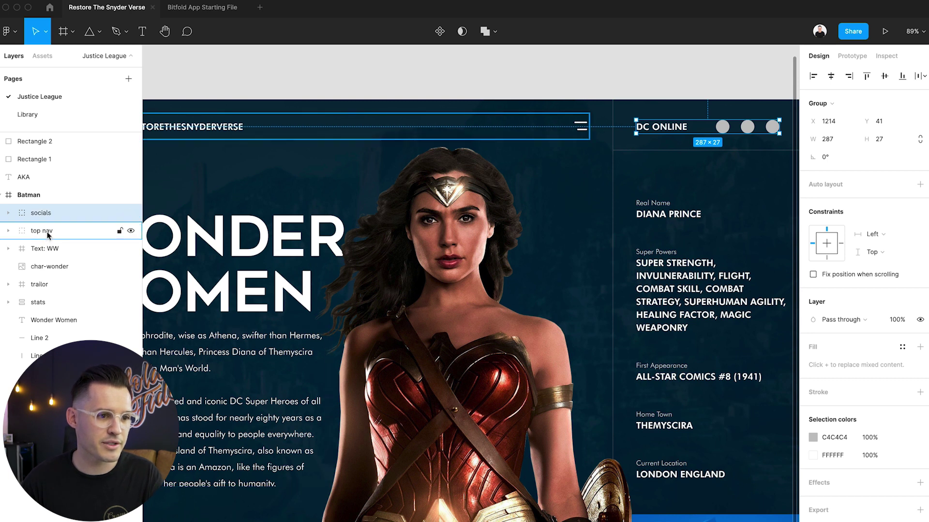
Lock the socials and top nav groups together.
click(48, 232)
shift+click(48, 217)
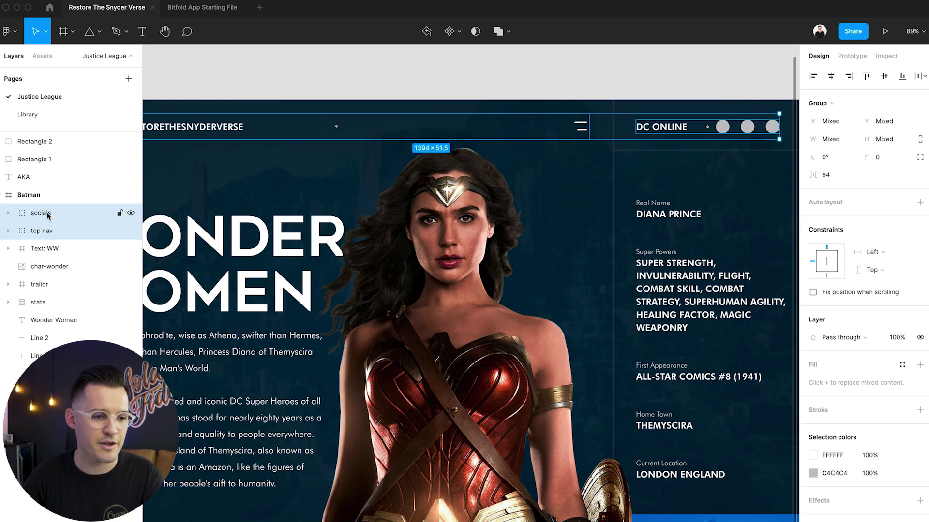
key(super+shift+l)
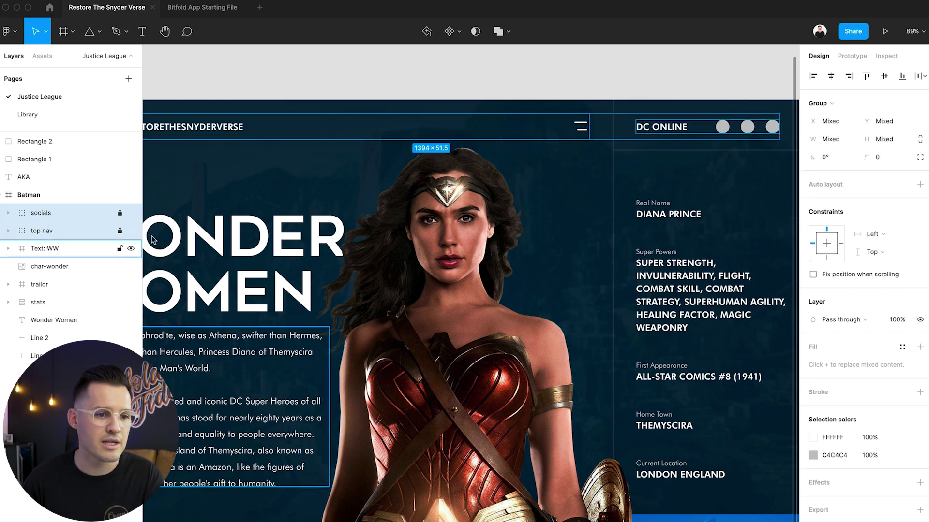
click(344, 58)
Move the stats column up to Y 171, keeping it at X 1214.
scroll(570, 211, down, 2)
scroll(570, 212, right, 1)
drag(653, 231, 653, 220)
drag(358, 307, 390, 295)
scroll(390, 295, up, 1)
scroll(390, 295, right, 1)
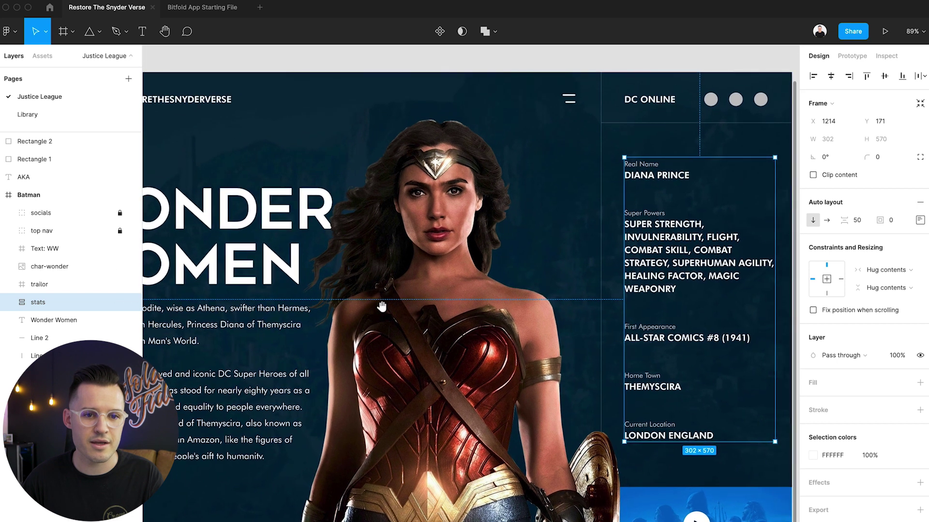
Lock the horizontal and vertical divider lines bordering the facts column and its header.
click(635, 121)
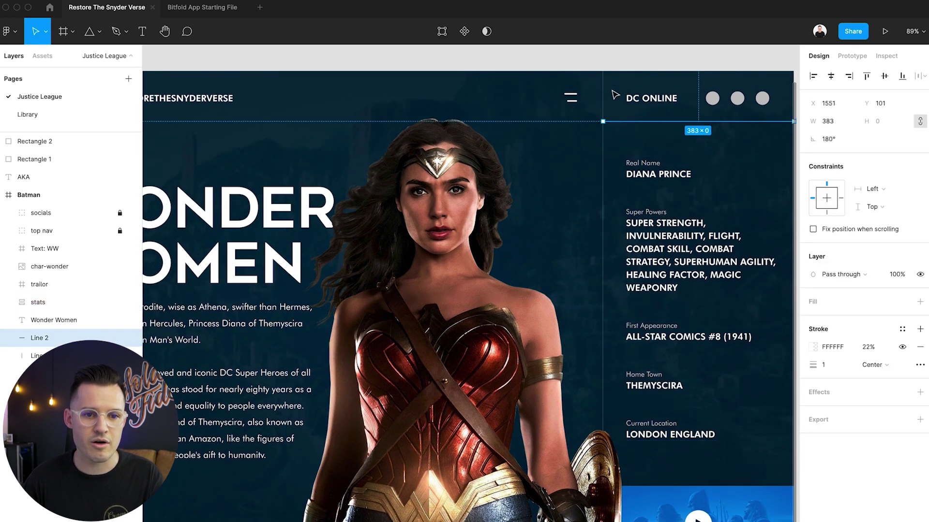
shift+click(604, 84)
key(super+shift+l)
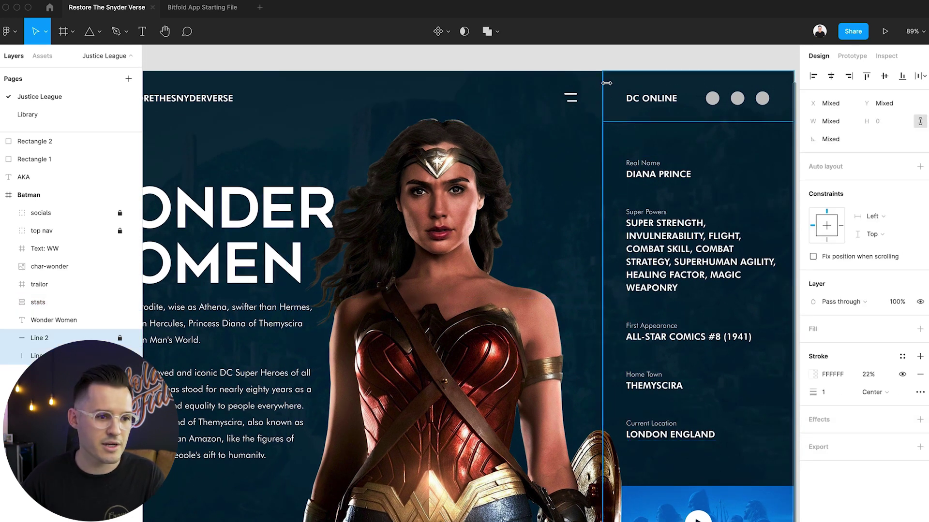
key(Escape)
key(shift+1)
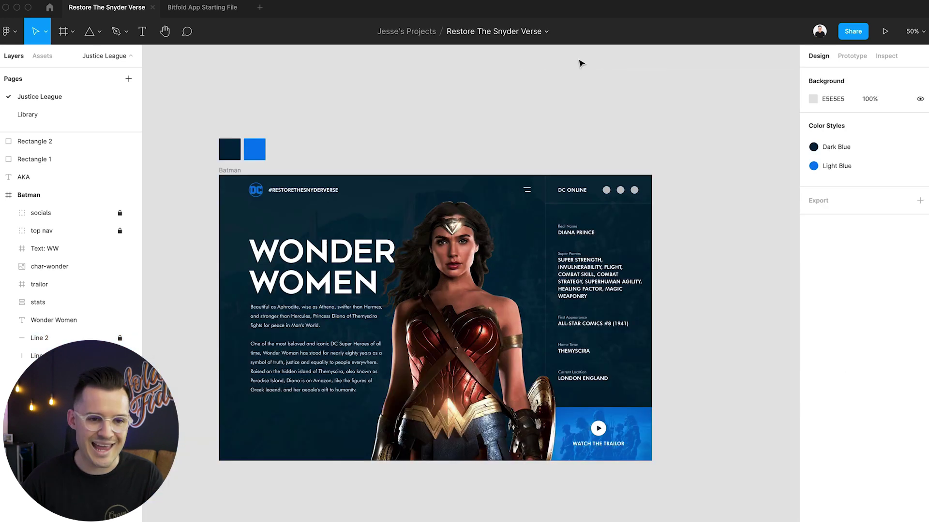
scroll(534, 151, down, 1)
scroll(534, 150, left, 1)
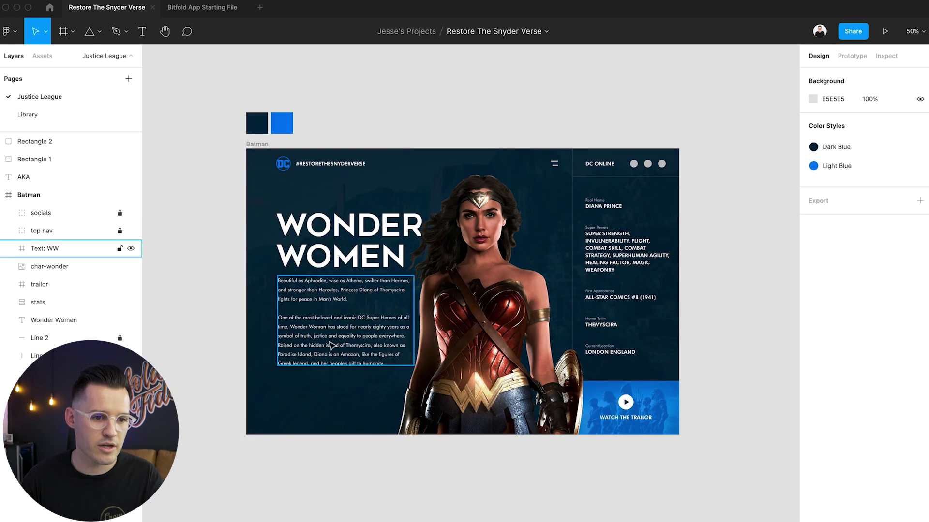
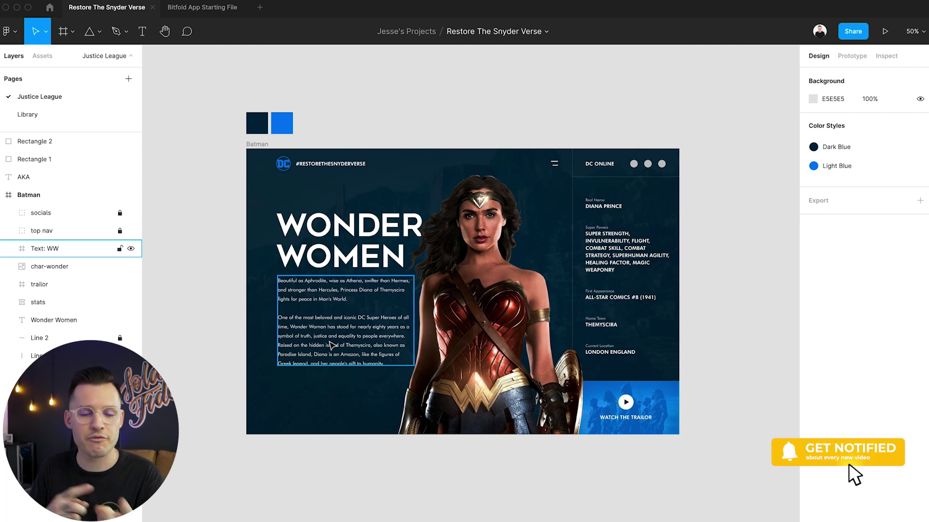
Draw a frame about 150 × 177 below the description paragraph, near X 110, Y 803.
click(315, 481)
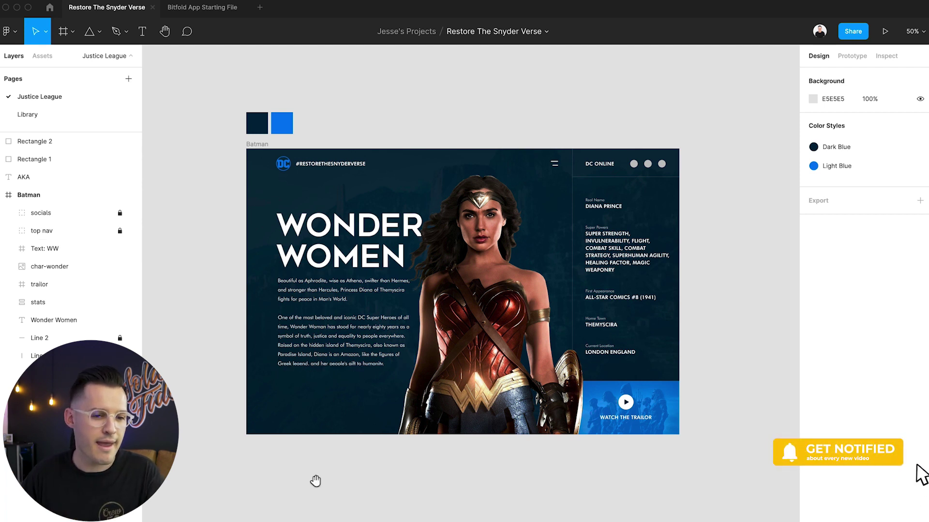
scroll(320, 460, down, 1)
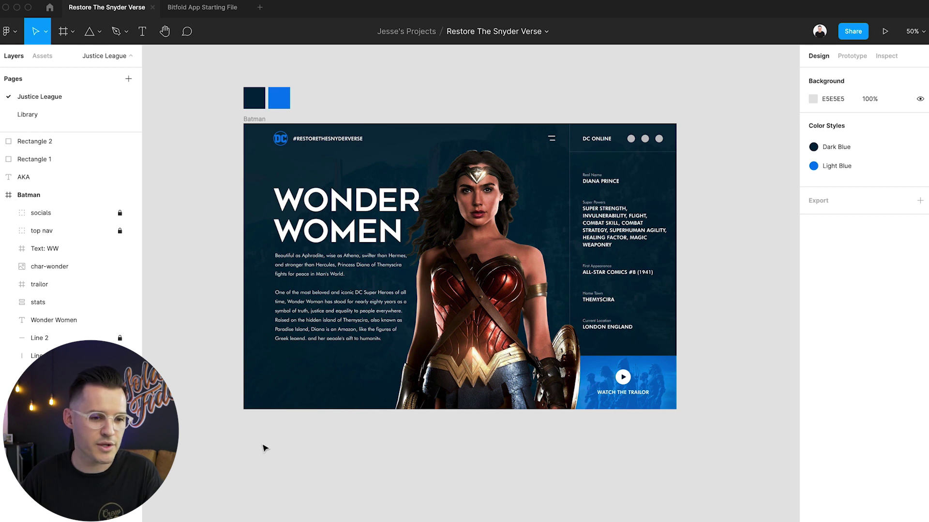
scroll(279, 402, up, 5)
key(f)
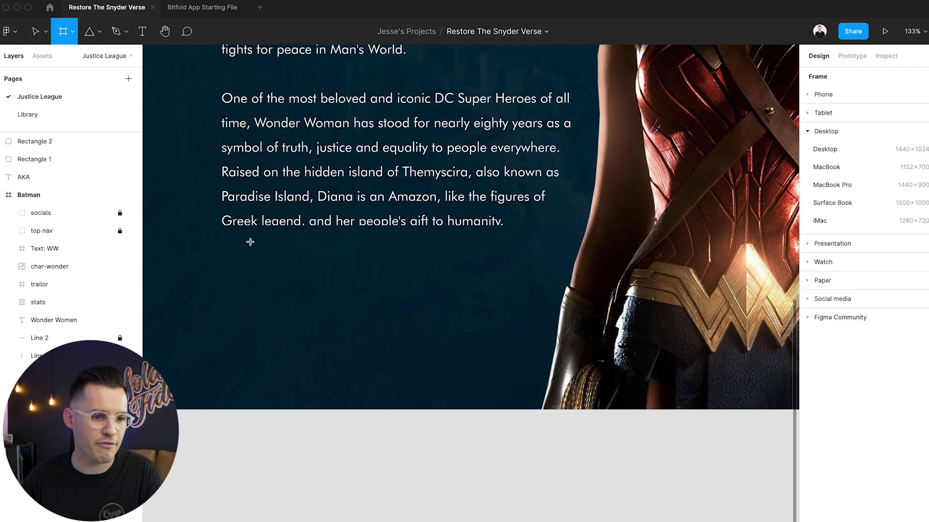
drag(219, 246, 332, 378)
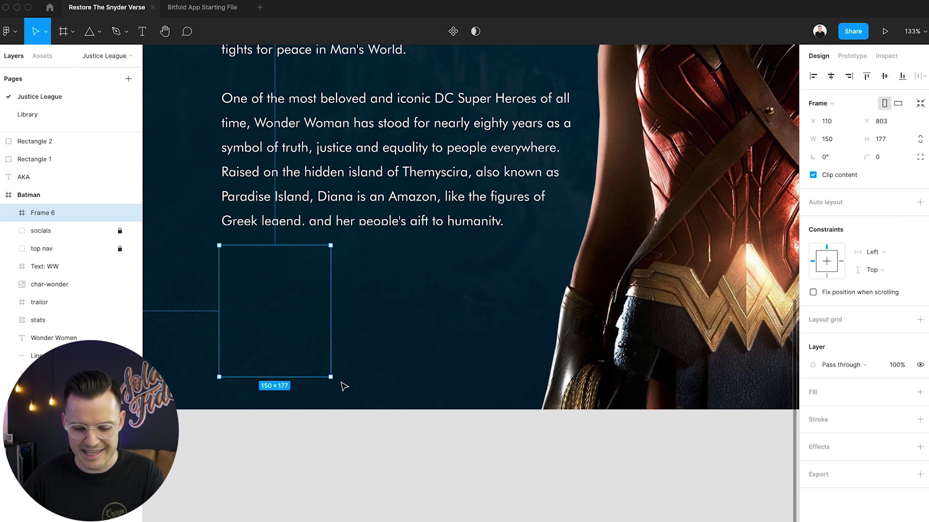
Combine the Wonder Women title and the description text frame into one vertical auto layout.
drag(400, 186, 435, 494)
click(397, 409)
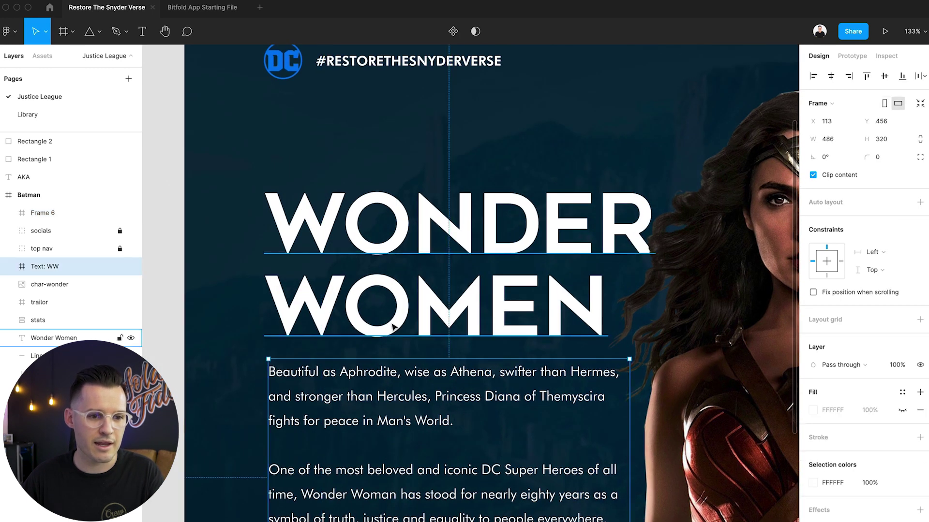
drag(393, 324, 393, 306)
ctrl+scroll(455, 261, down, 5)
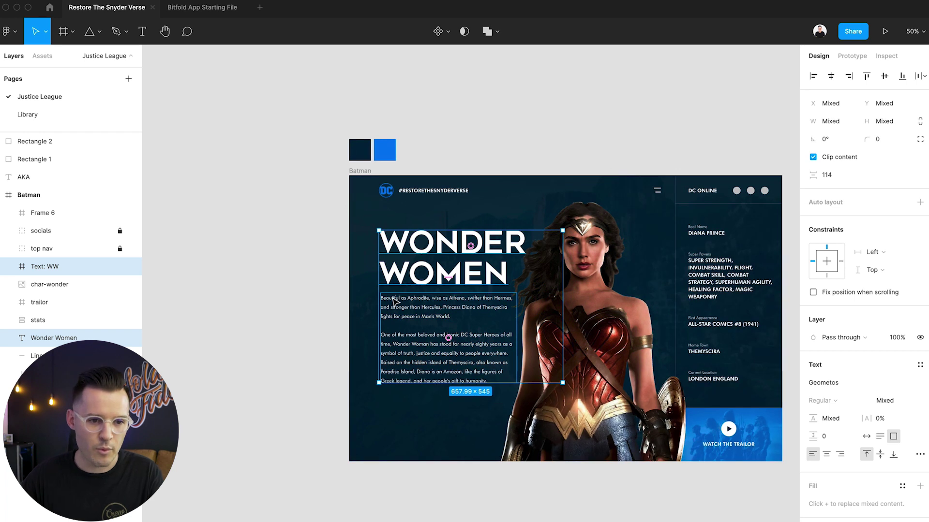
key(shift+a)
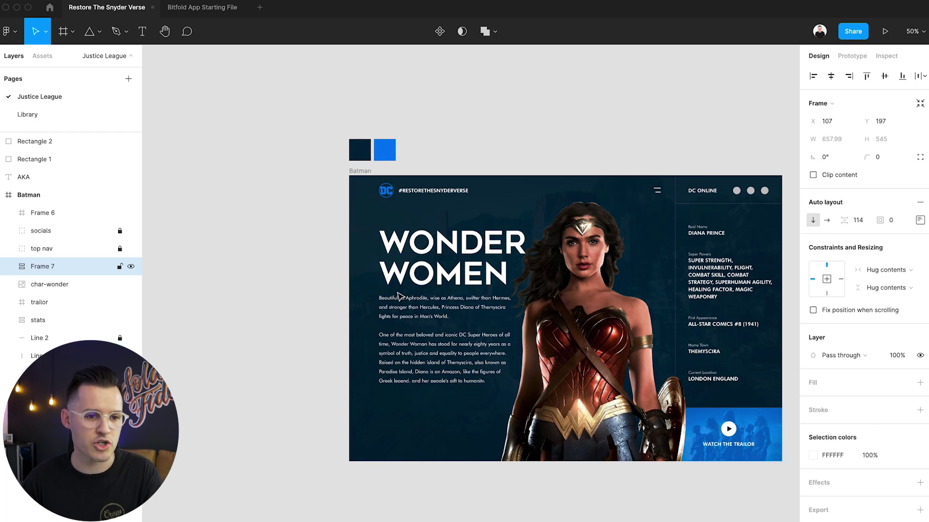
Rename the auto layout frame holding the title and description as "character info".
double_click(44, 268)
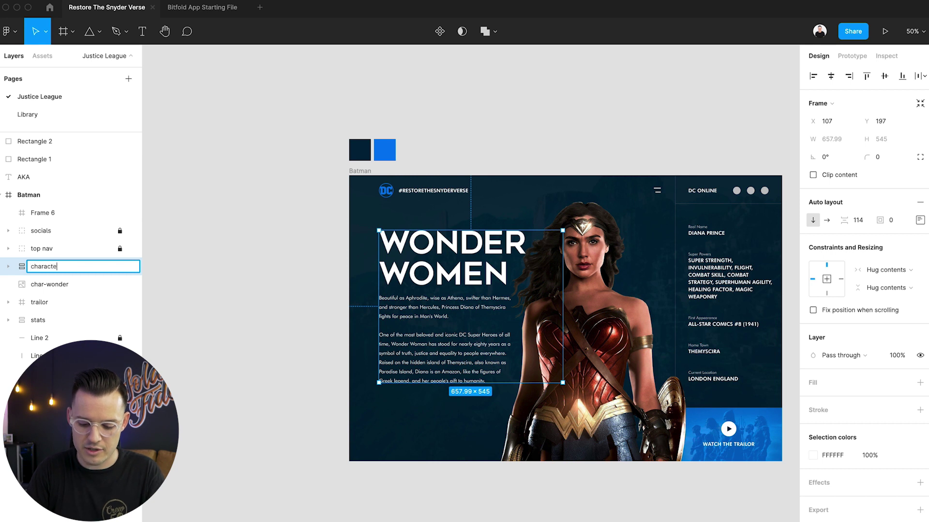
text(character info)
key(Return)
scroll(183, 270, down, 2)
scroll(182, 270, right, 3)
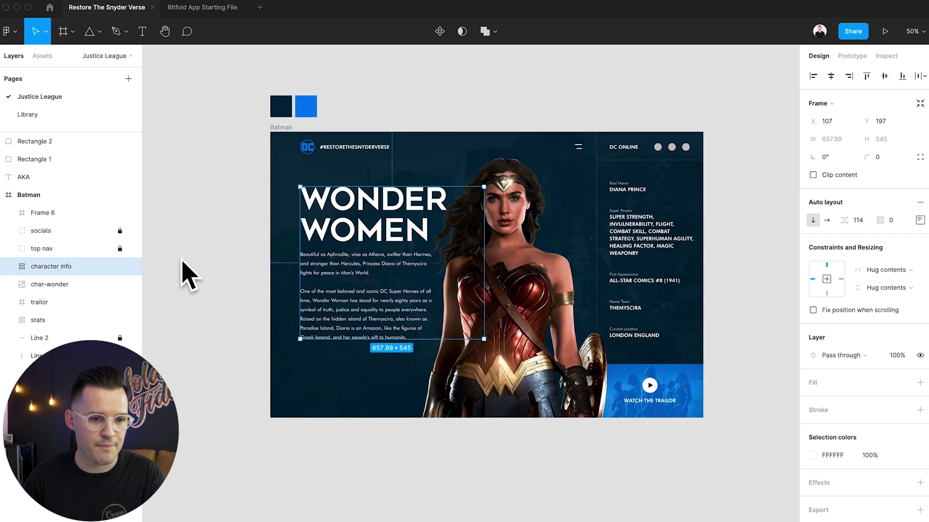
Fill the small frame below the description with the Dark Blue color style.
scroll(280, 320, up, 5)
click(379, 306)
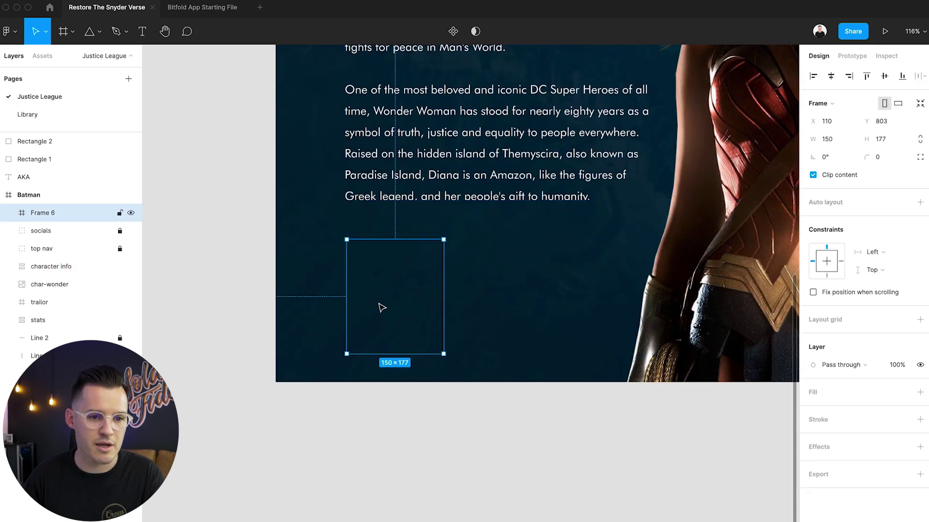
scroll(379, 307, right, 3)
scroll(380, 306, up, 1)
click(920, 396)
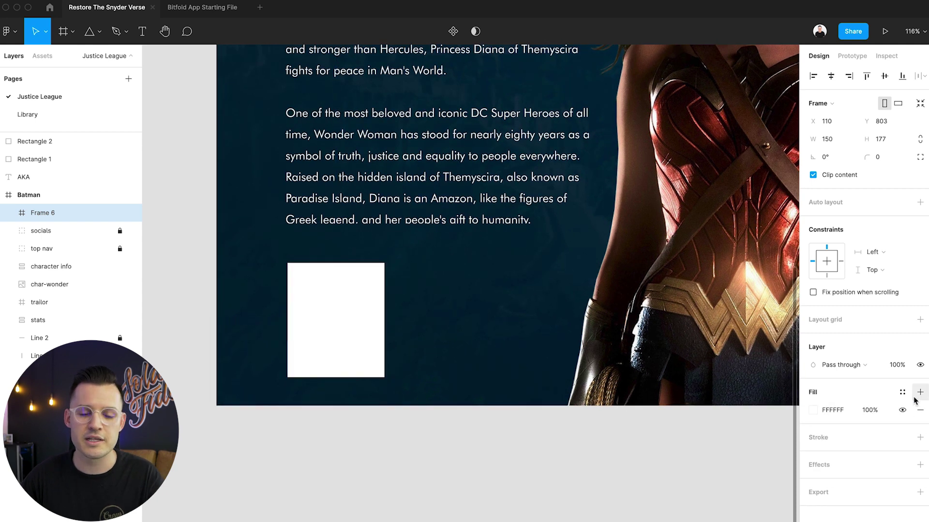
click(901, 396)
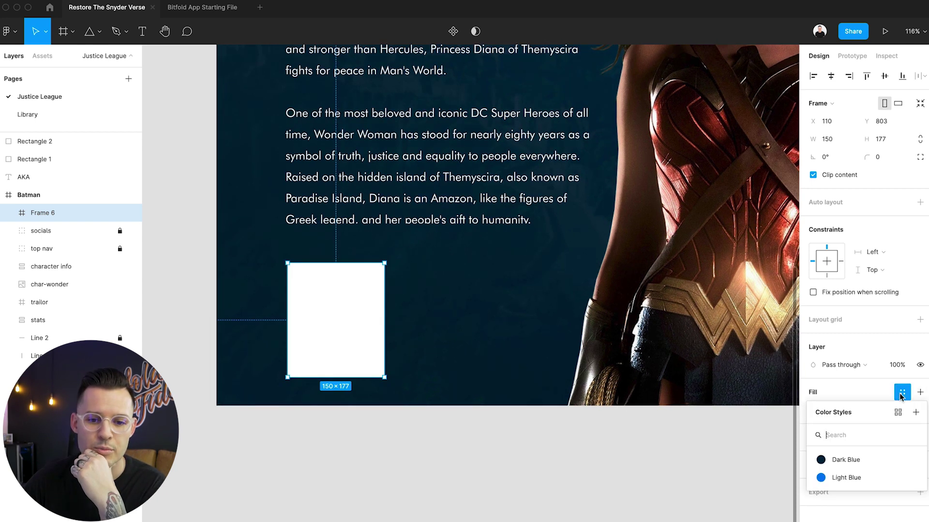
click(855, 460)
click(901, 394)
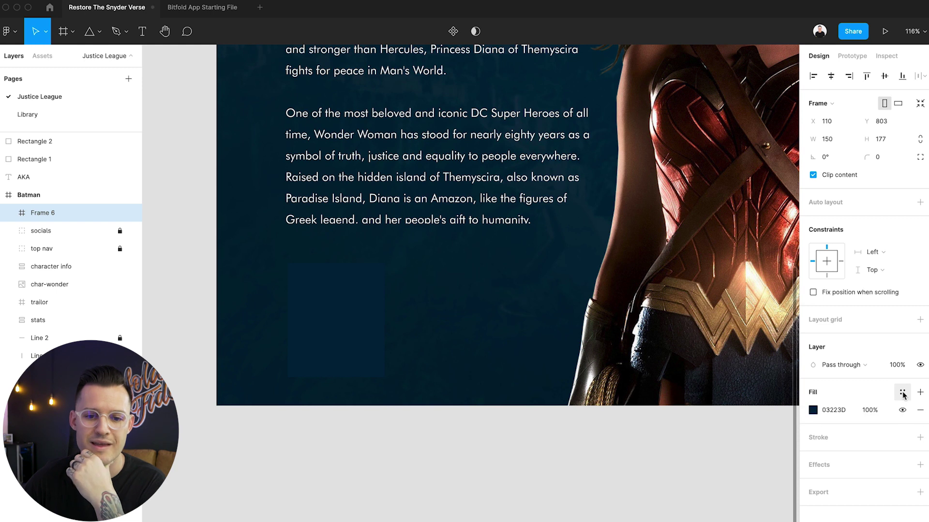
Add a second fill to the small frame, using the stormy rooftop JPG from the desktop as its image.
click(920, 393)
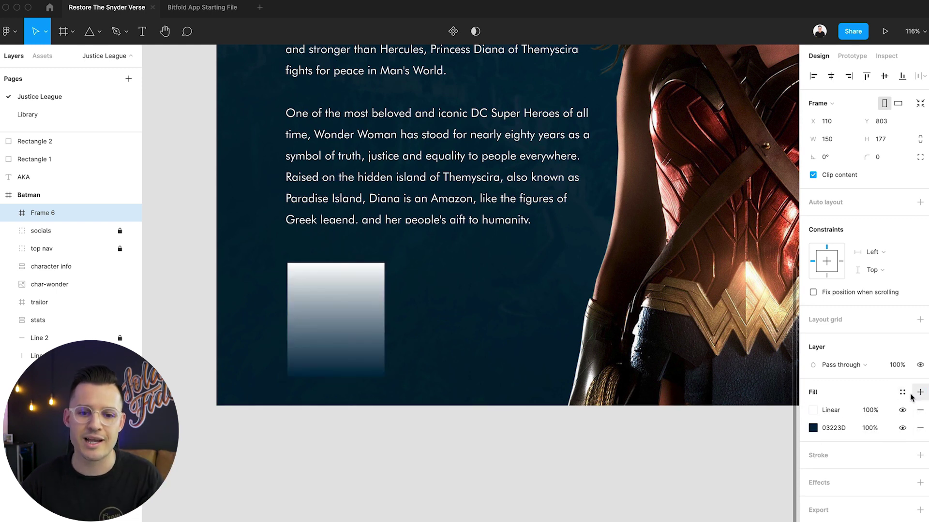
click(813, 411)
click(692, 242)
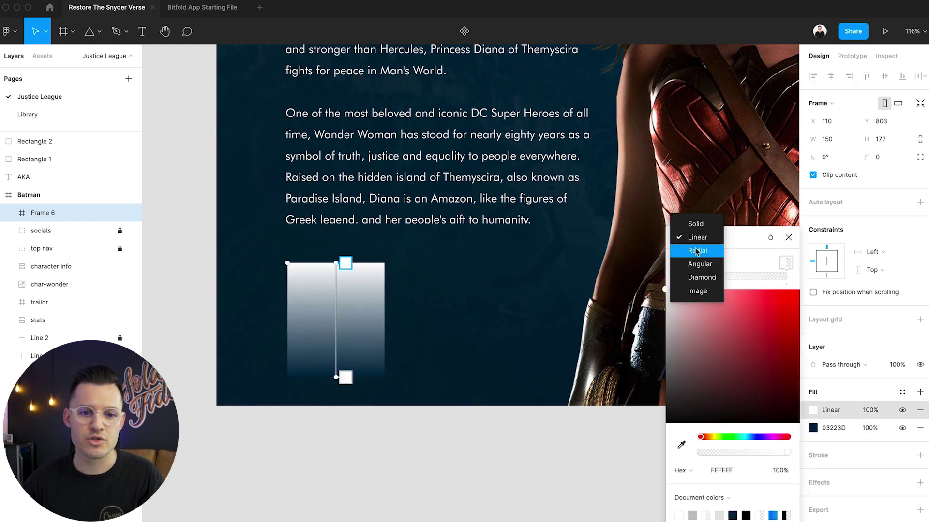
click(699, 292)
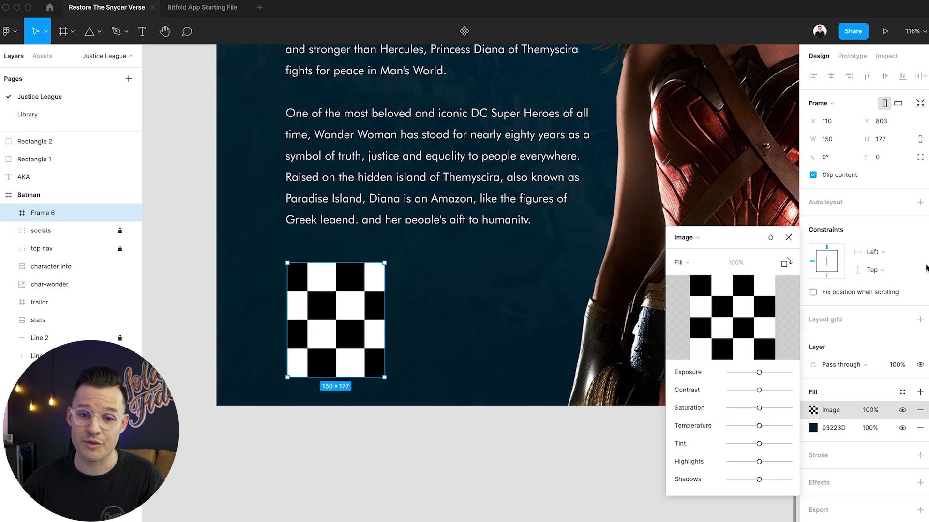
drag(926, 263, 634, 280)
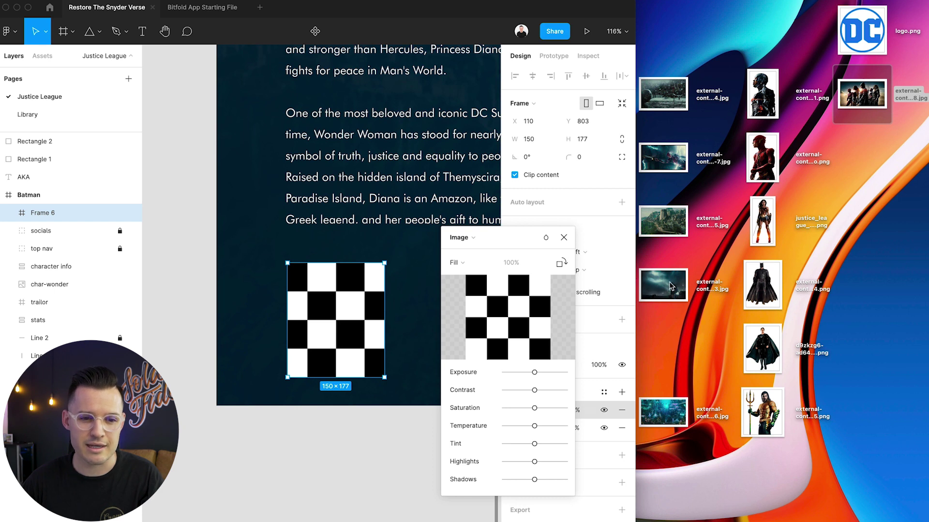
drag(670, 285, 561, 334)
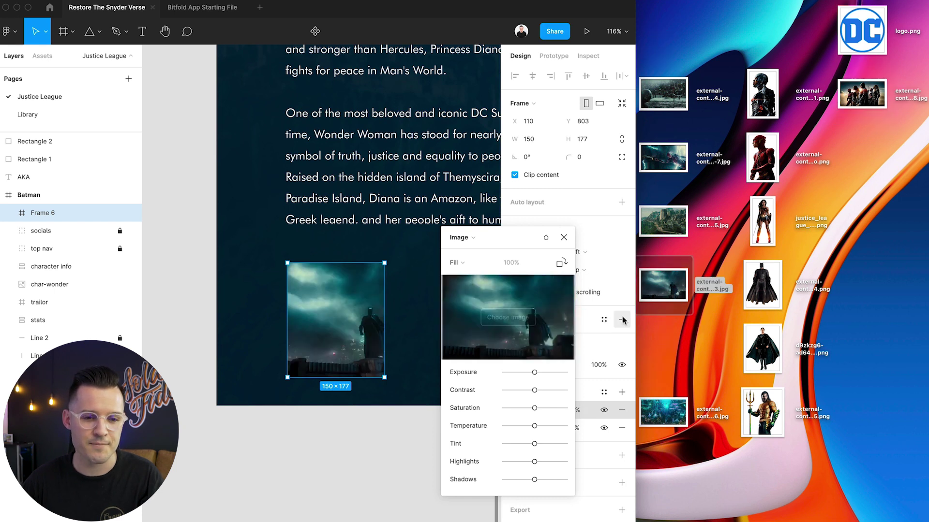
drag(634, 318, 927, 325)
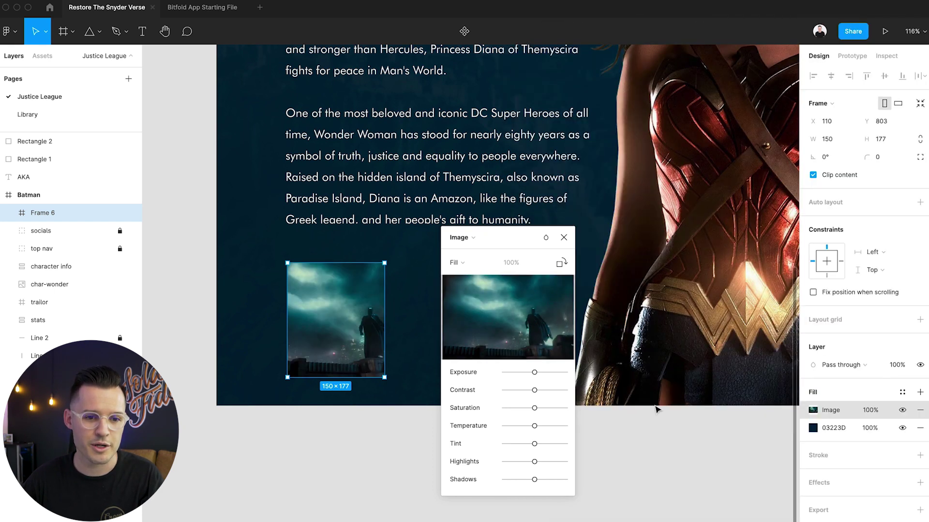
click(563, 237)
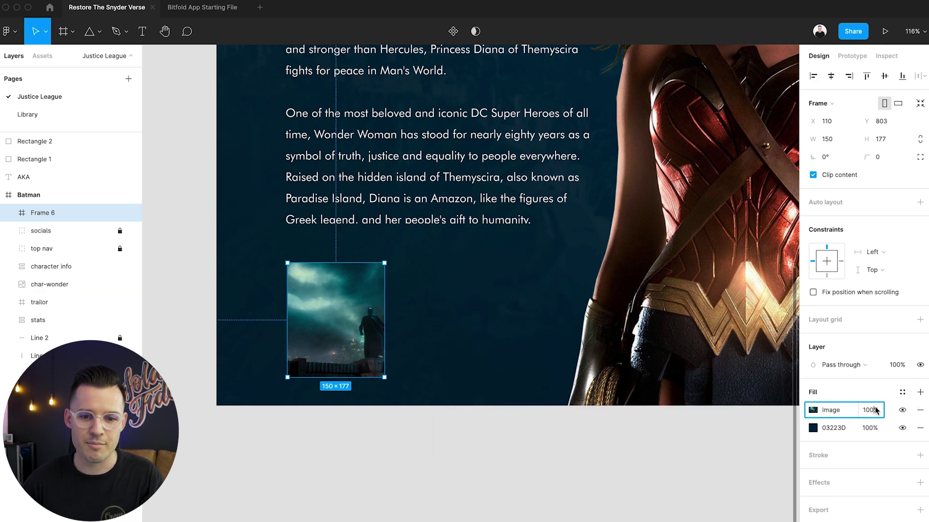
Lower the opacity of the small frame's image fill to 40%.
key(shift+Down)
key(shift+Down)
key(shift+Down)
key(shift+Down)
key(shift+Down)
key(shift+Down)
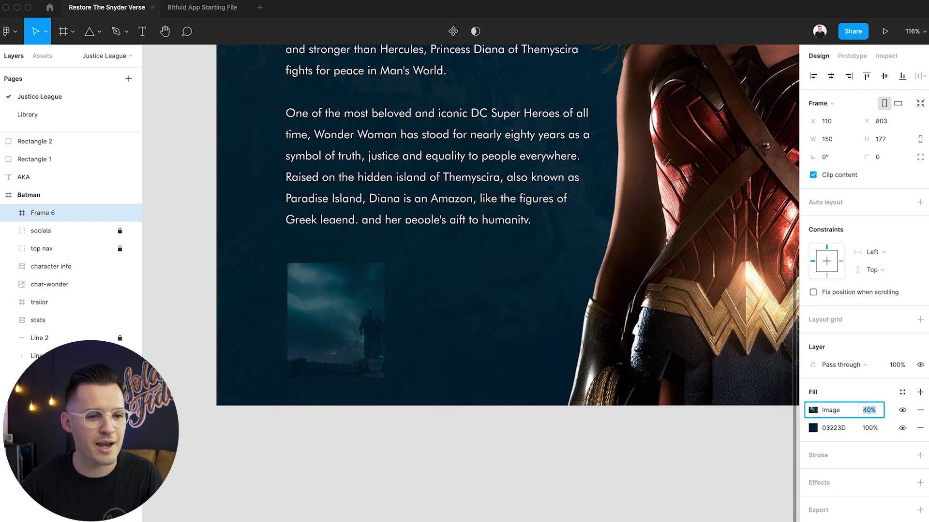
Bring the Batman cutout PNG from the desktop onto the canvas and cut it for pasting elsewhere.
drag(928, 319, 710, 319)
drag(762, 285, 361, 472)
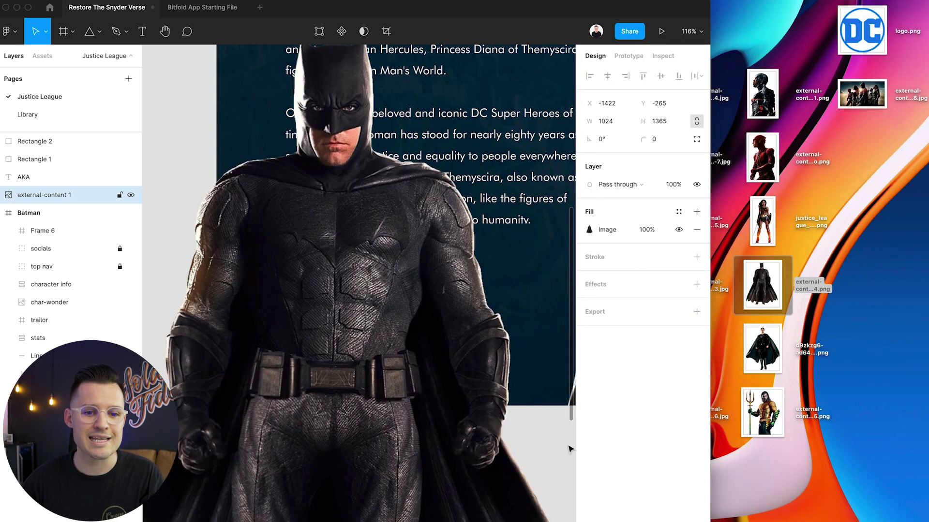
drag(711, 431, 928, 431)
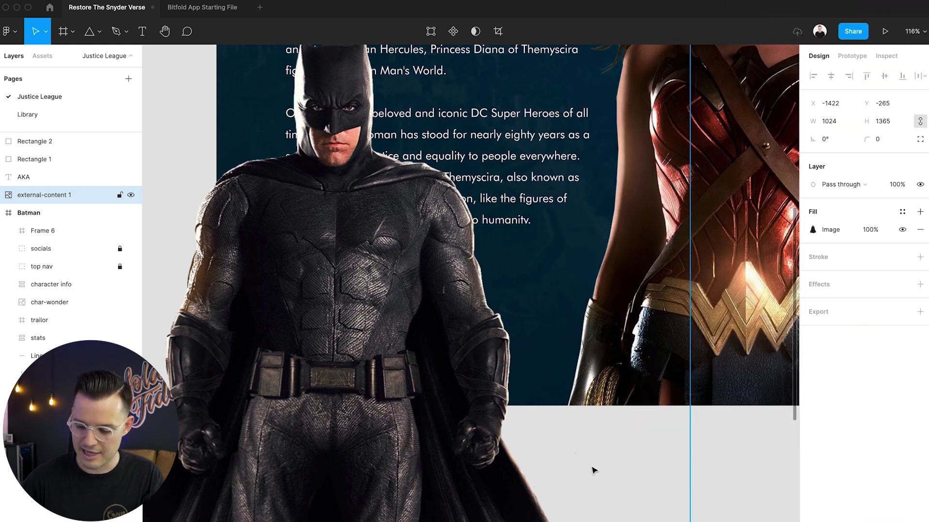
key(shift+1)
key(Delete)
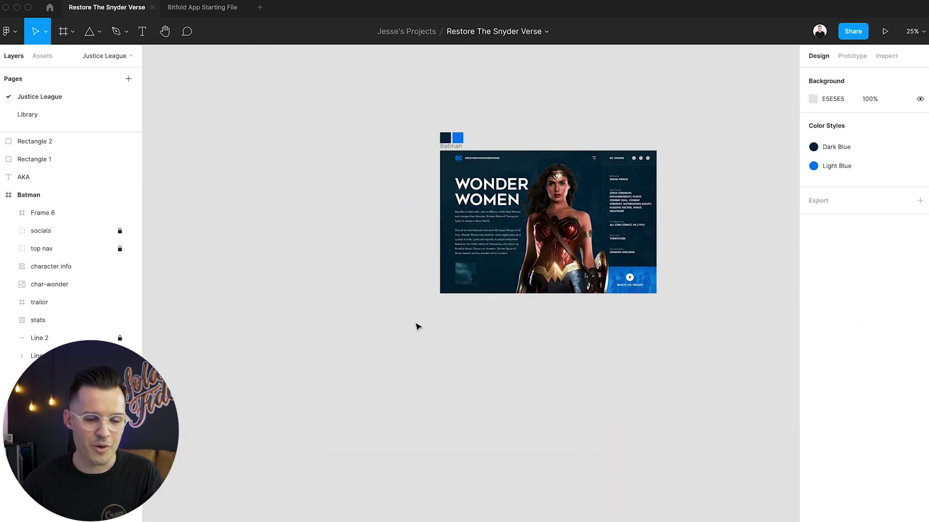
Paste the Batman cutout inside the small frame below the description.
key(z)
drag(419, 310, 497, 241)
key(z)
drag(408, 177, 664, 381)
drag(611, 307, 586, 308)
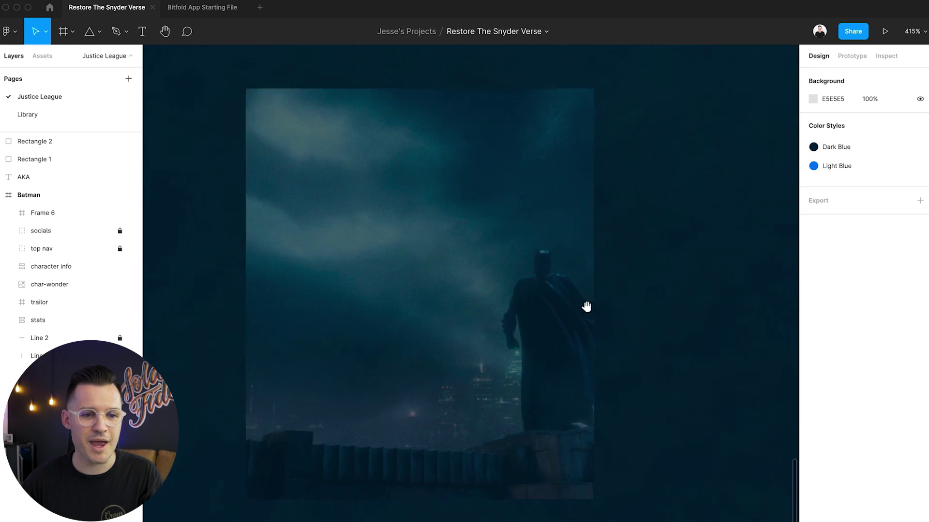
click(513, 295)
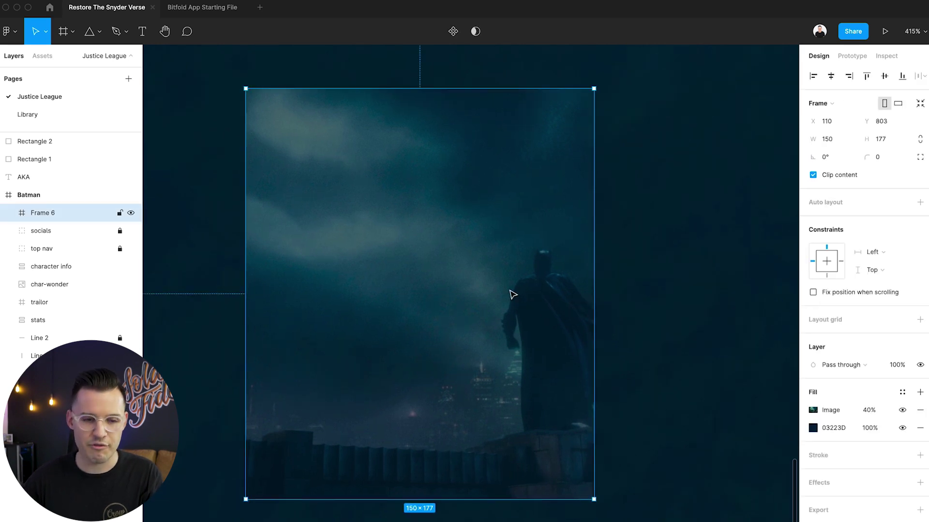
double_click(513, 295)
scroll(513, 295, down, 10)
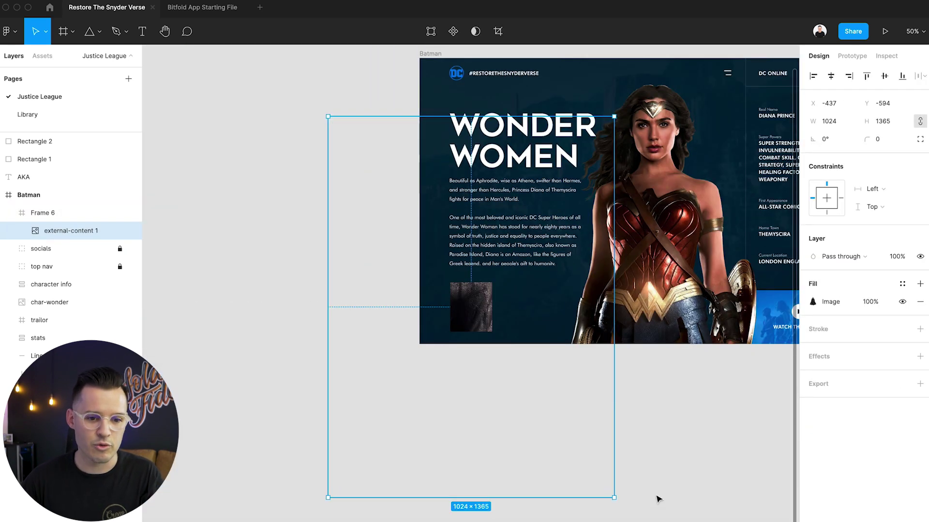
Scale the Batman cutout proportionally to about 190 × 255 and place it at X 21, Y 13 within the small frame.
drag(615, 499, 484, 328)
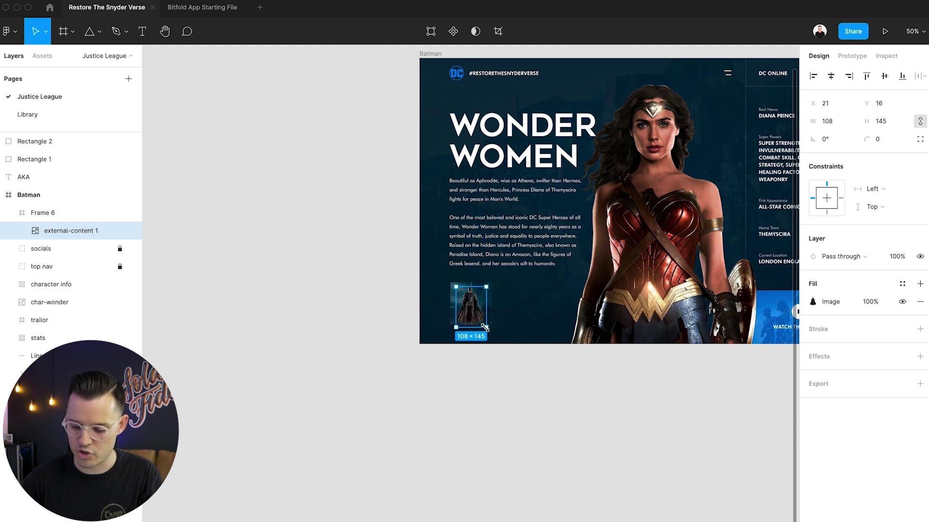
key(shift+2)
scroll(474, 348, down, 3)
scroll(475, 347, right, 4)
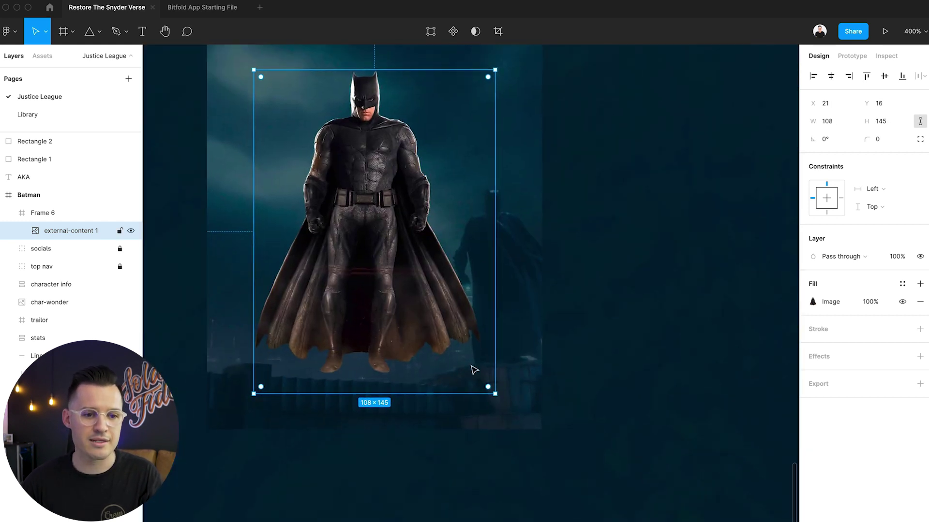
drag(496, 394, 678, 521)
scroll(461, 299, up, 2)
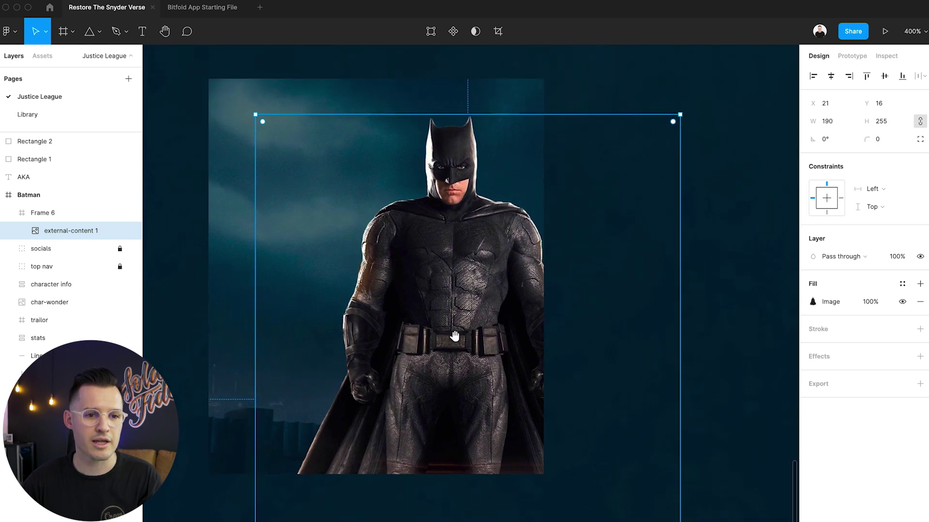
drag(456, 337, 453, 321)
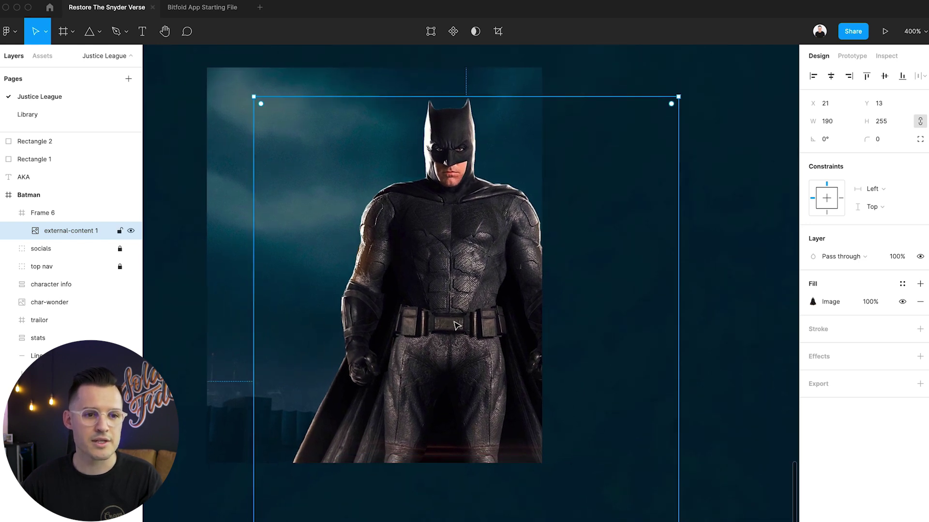
Turn Clip content off and back on for the Batman frame to compare clipped and unclipped artwork.
click(314, 76)
click(813, 176)
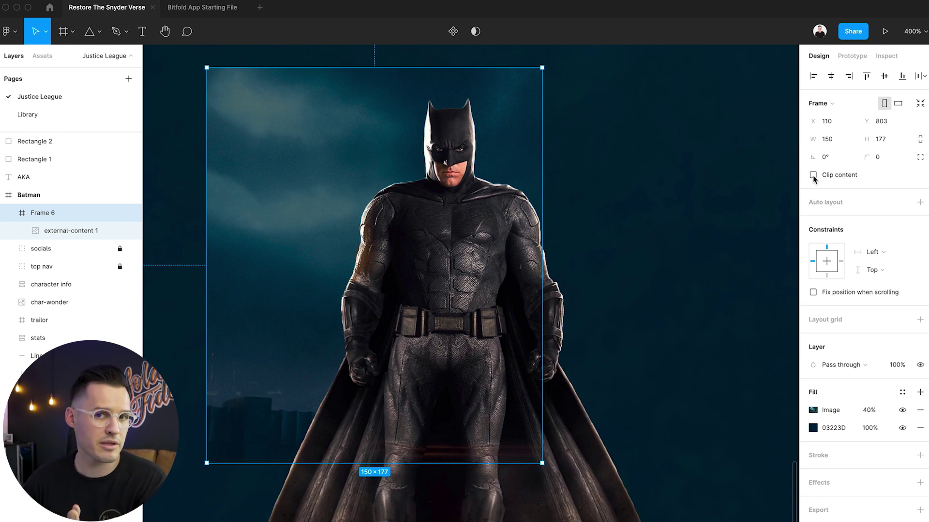
click(813, 176)
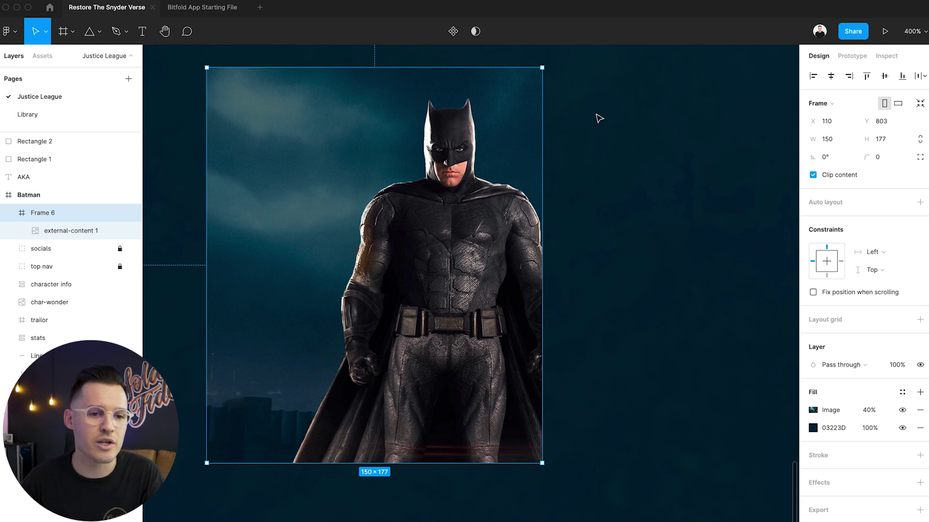
Reduce the opacity of the Batman frame's background image fill to 22%.
click(876, 413)
text(20)
key(Return)
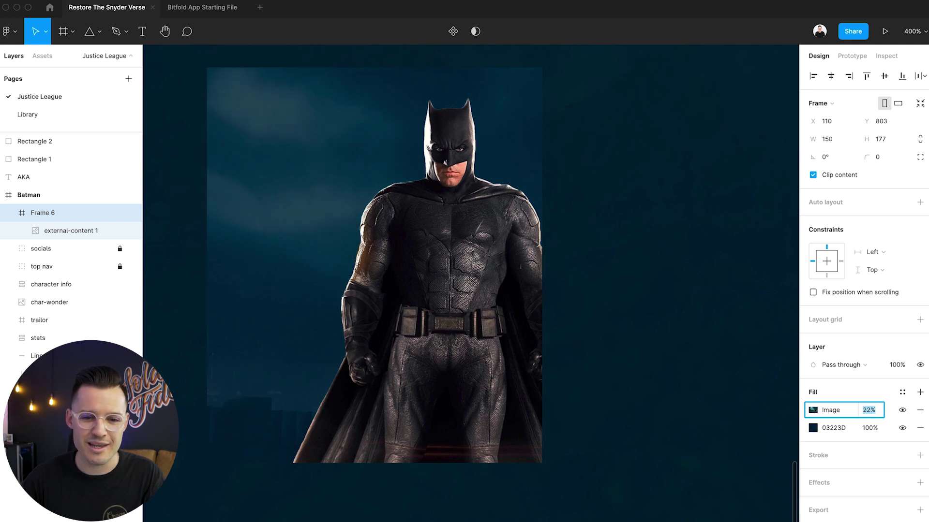
Add a 1 px inside stroke in Light Blue to the Batman frame, detach the colour style and set its opacity to 40%.
click(920, 455)
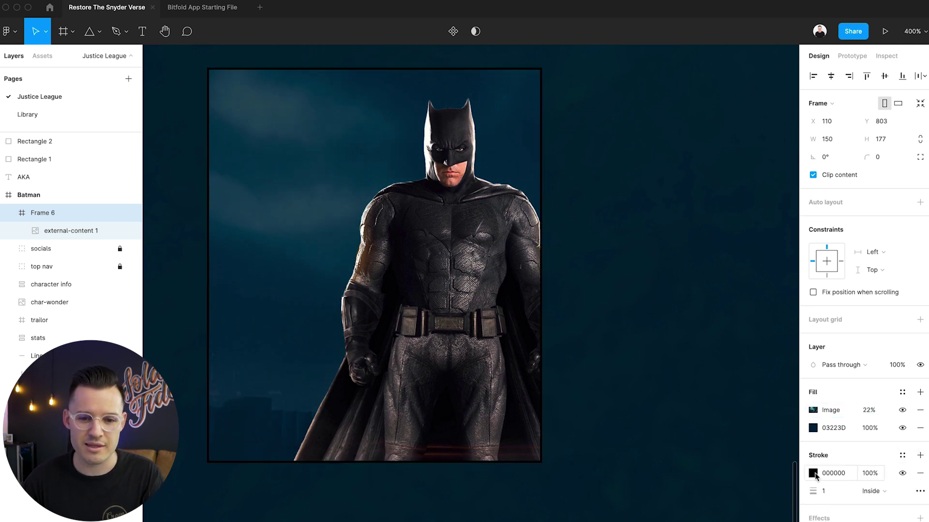
click(902, 455)
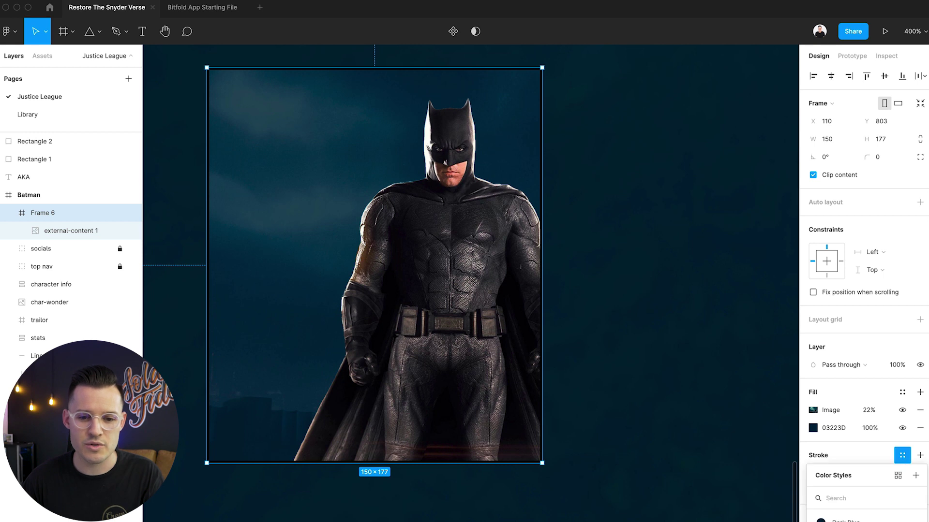
click(840, 521)
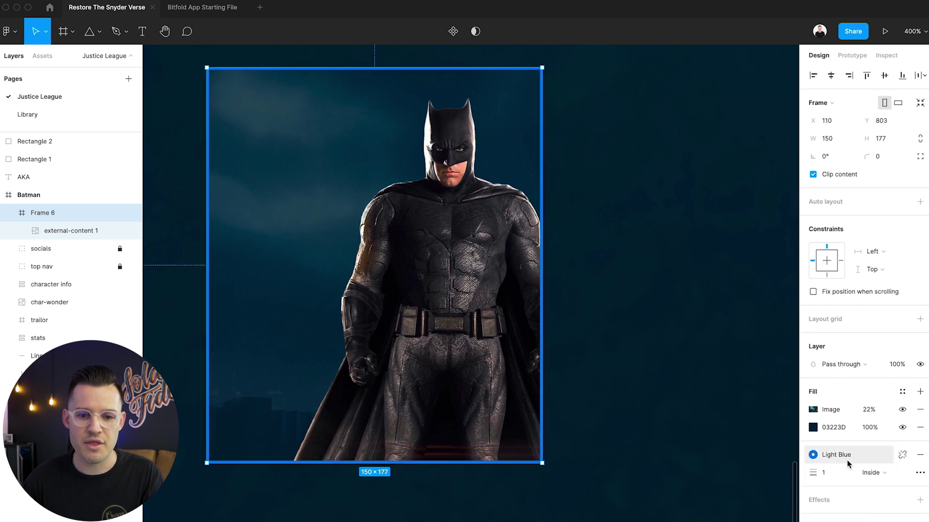
click(902, 455)
click(871, 473)
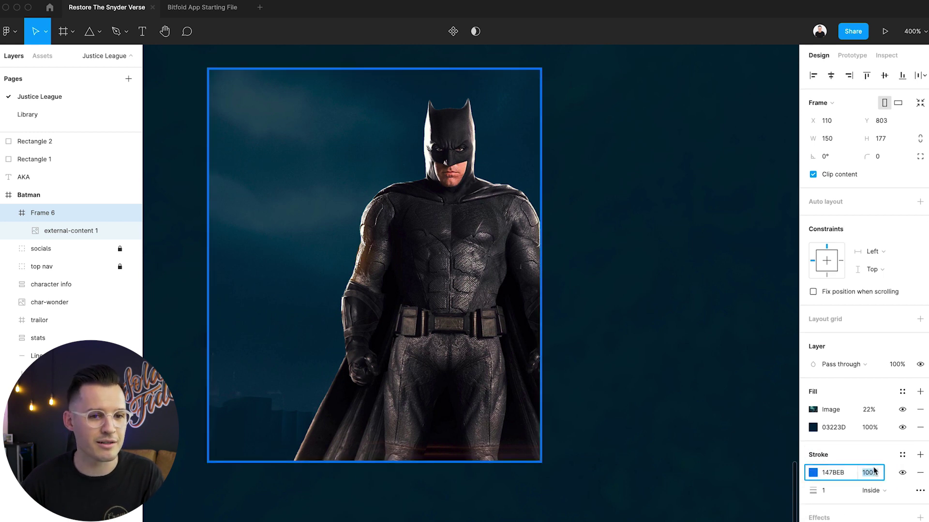
text(40)
key(Return)
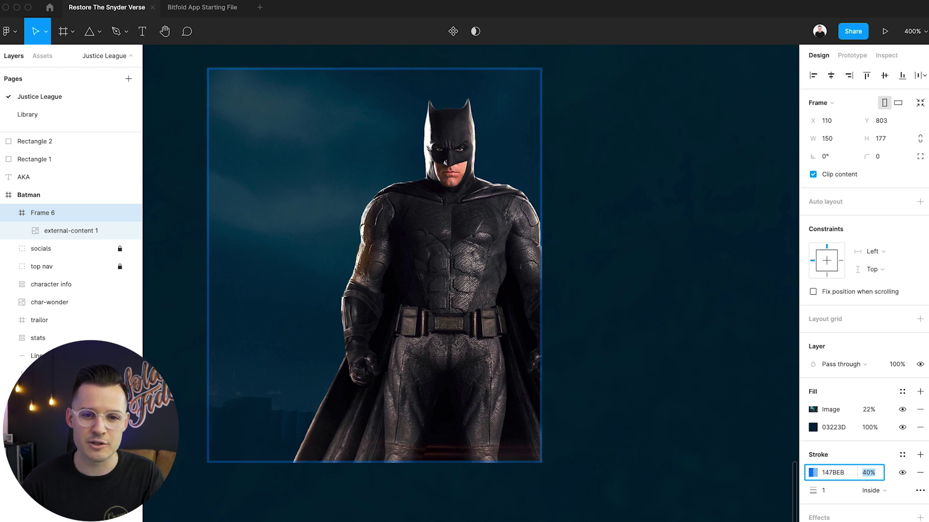
Set the Batman frame's corner radius to 3 and its stroke opacity to 10%.
click(877, 156)
text(1)
key(Return)
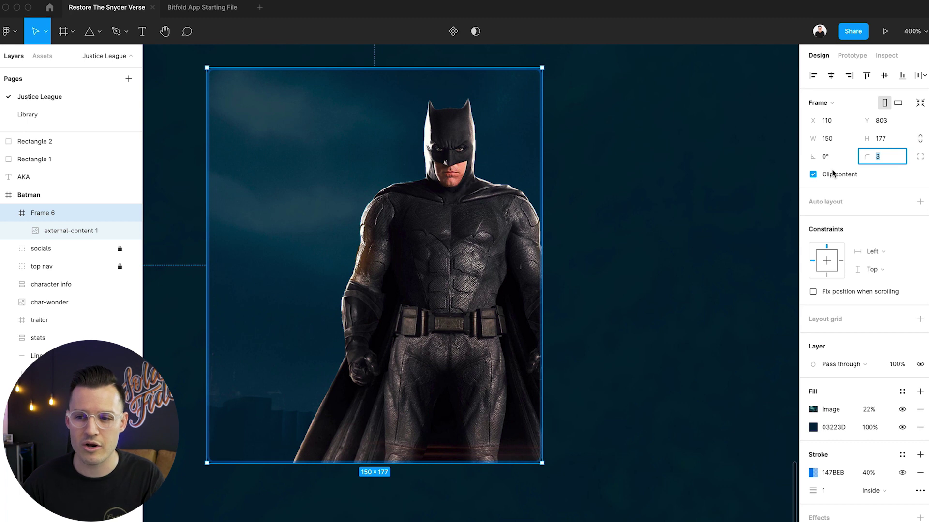
click(868, 473)
text(30)
key(Return)
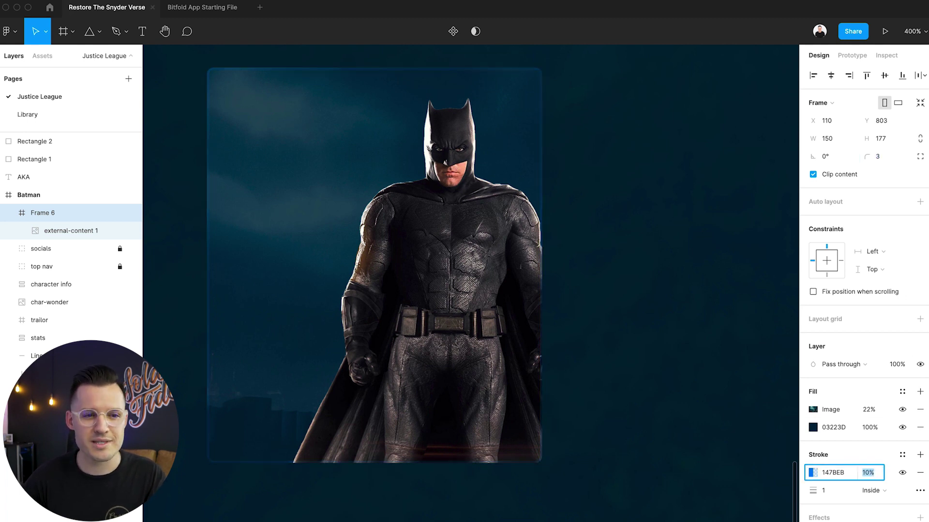
Add a drop shadow to the Batman frame and set the shadow's opacity to 15%.
scroll(876, 479, down, 1)
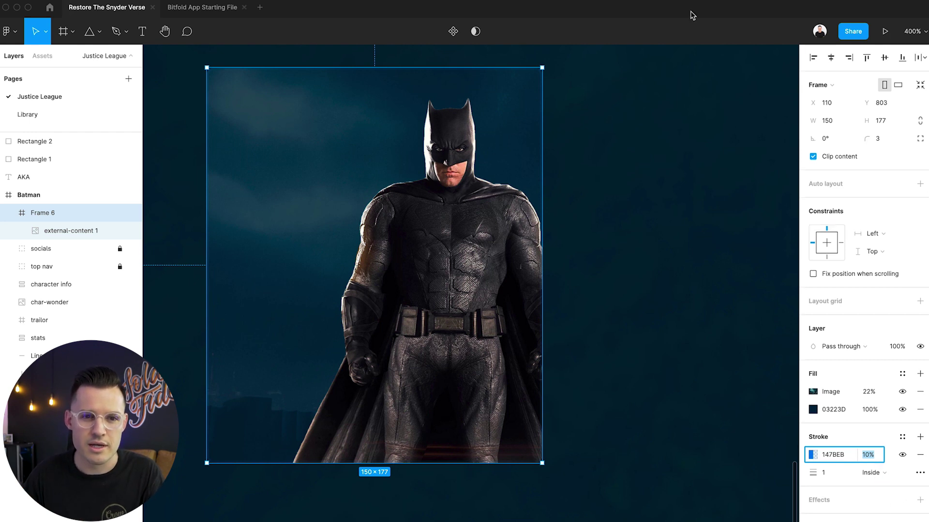
drag(693, 3, 692, 19)
key(ctrl+alt+Return)
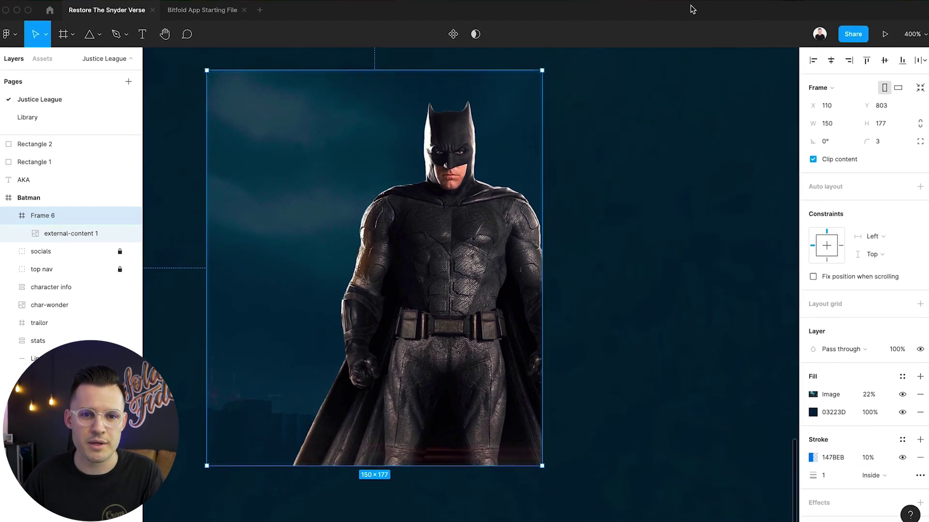
scroll(866, 474, down, 2)
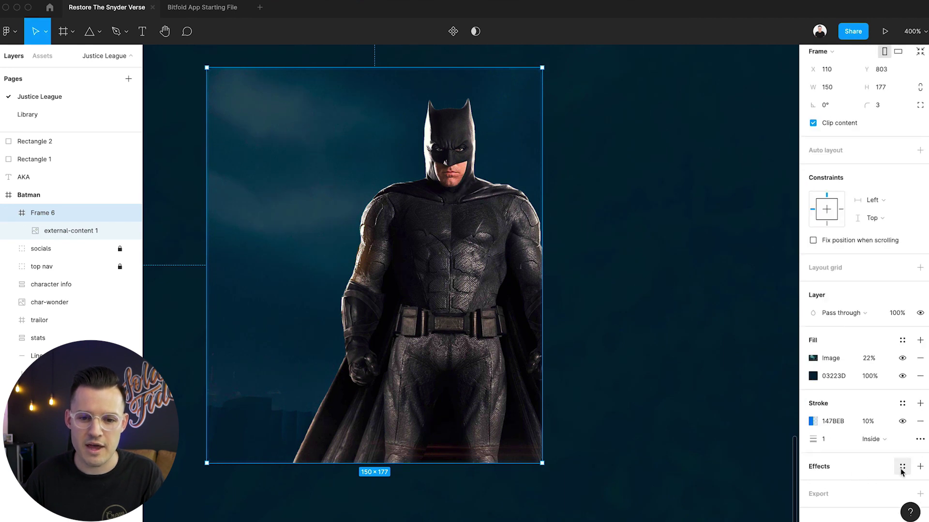
click(920, 467)
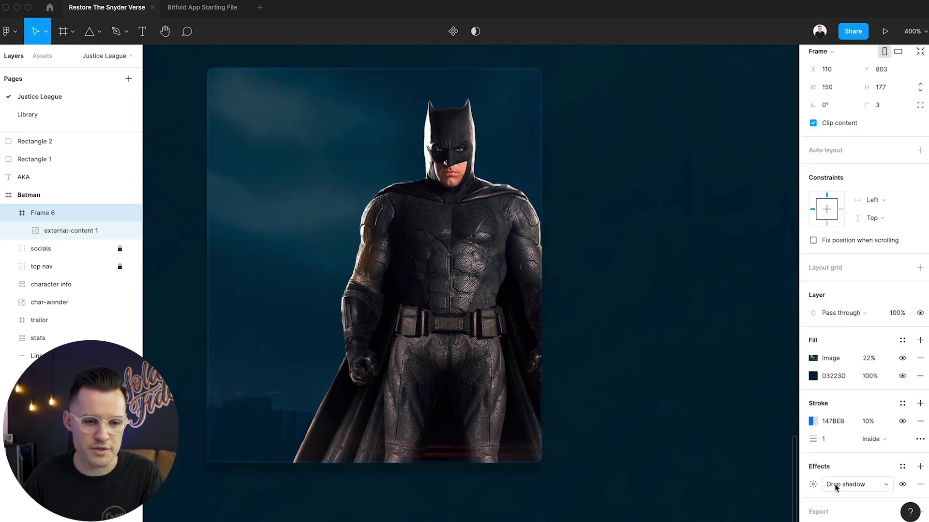
click(813, 484)
click(741, 516)
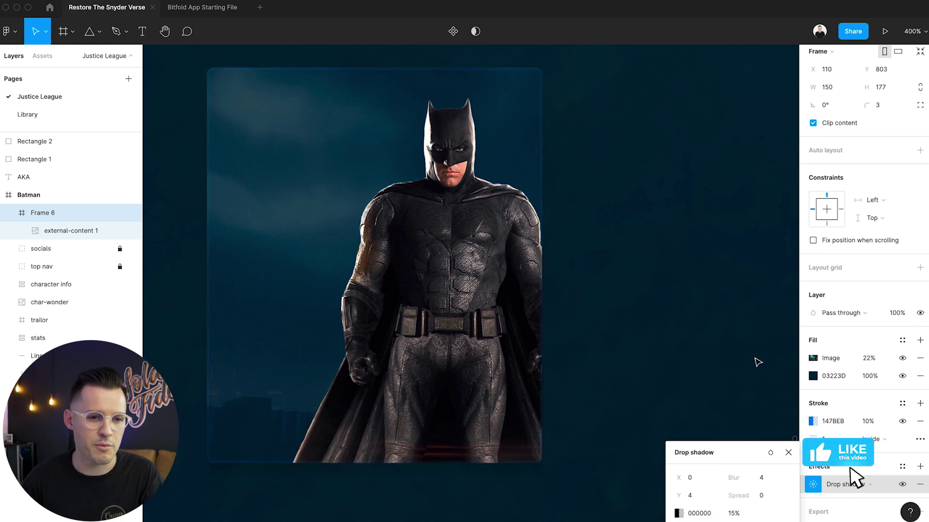
click(690, 274)
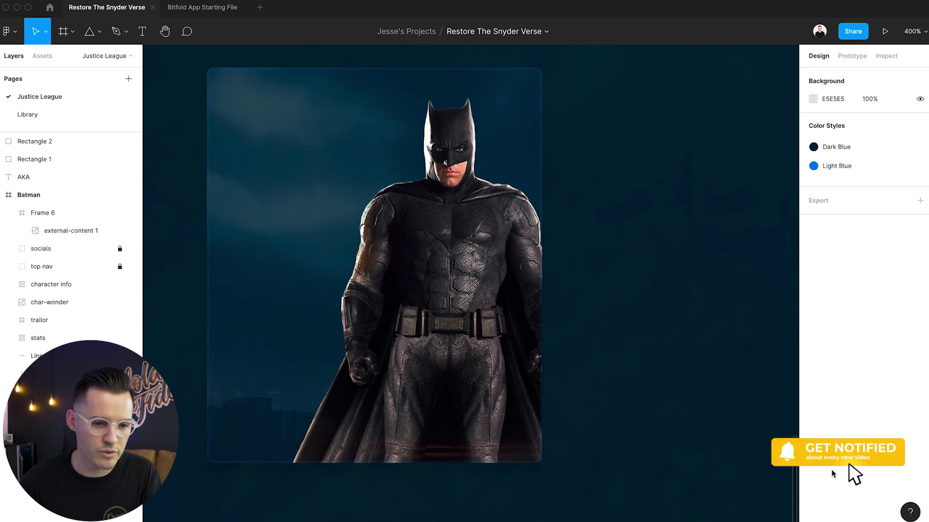
Copy the "Diana Prince" text from the character info column and paste it inside the Batman frame.
scroll(436, 392, up, 3)
scroll(436, 392, left, 1)
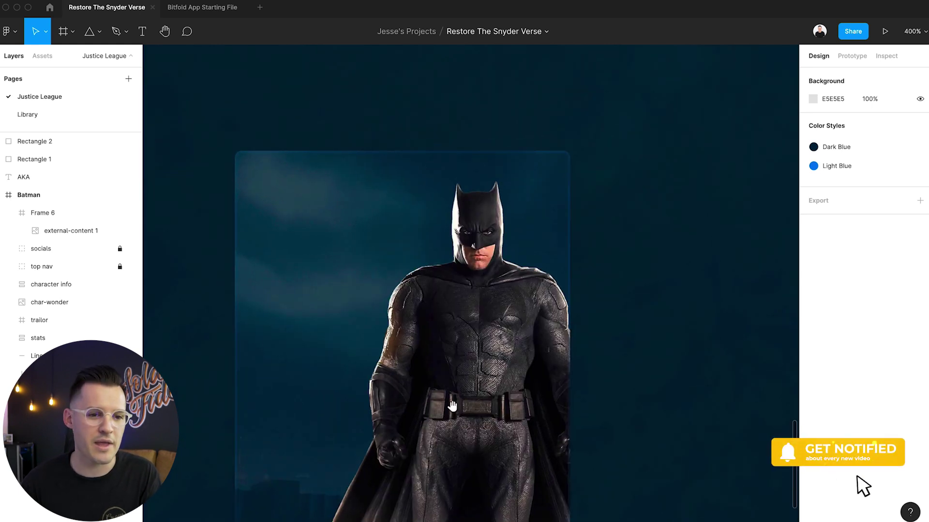
key(shift+0)
scroll(549, 234, up, 6)
scroll(549, 234, right, 5)
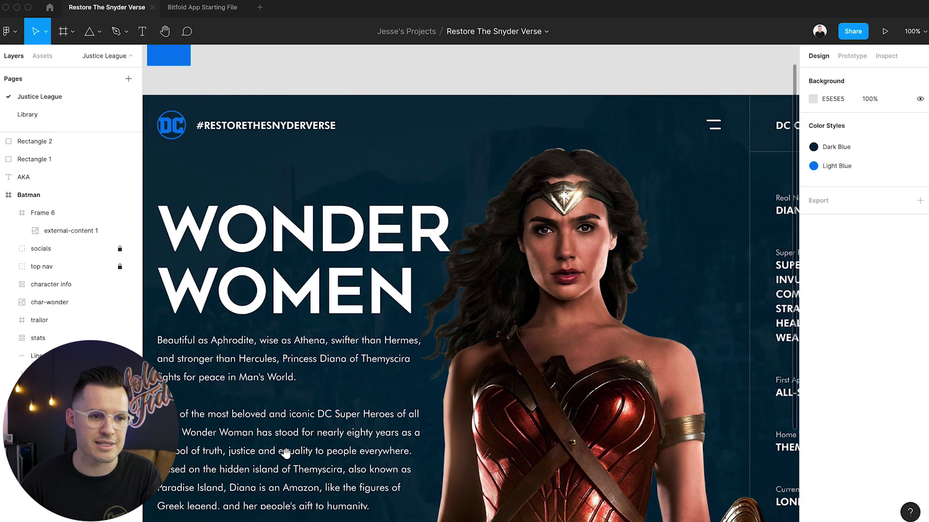
scroll(503, 185, right, 5)
scroll(503, 185, down, 2)
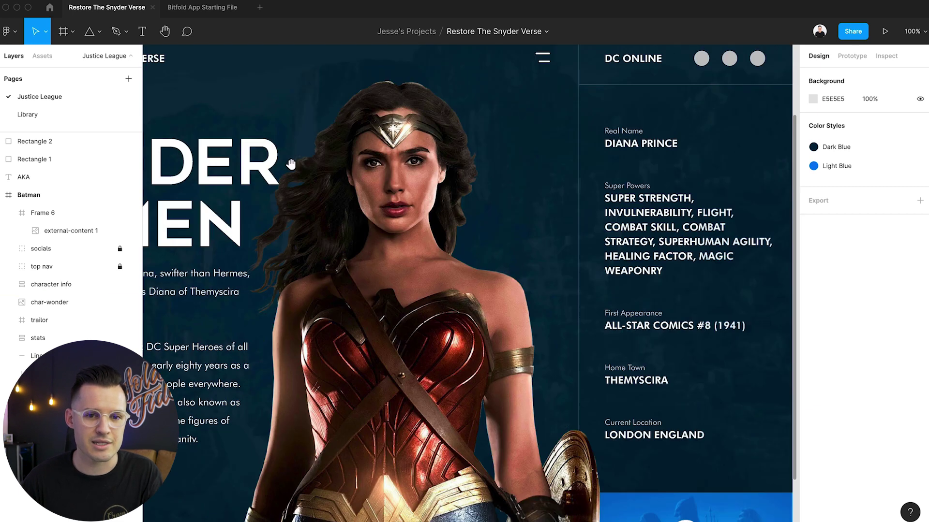
click(548, 123)
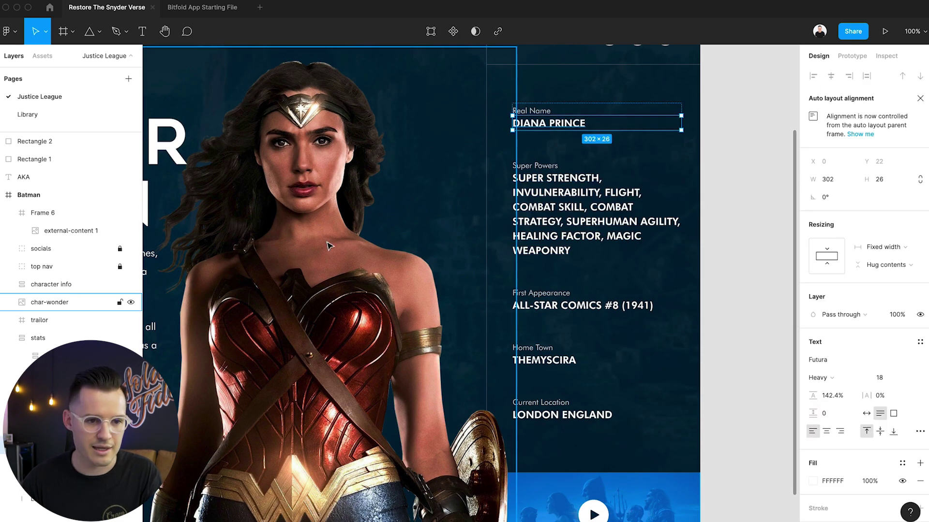
click(302, 285)
key(space)
drag(245, 357, 605, 157)
key(z)
drag(292, 176, 401, 257)
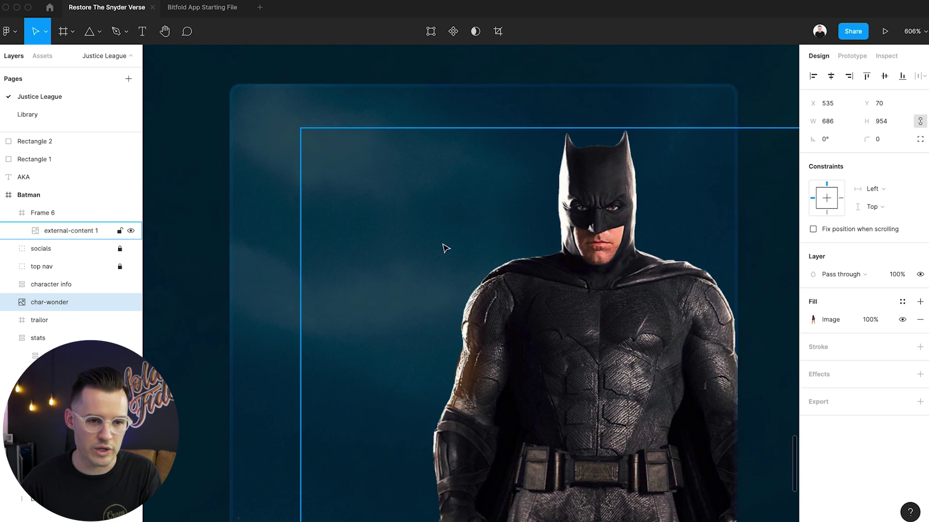
click(567, 287)
key(super+v)
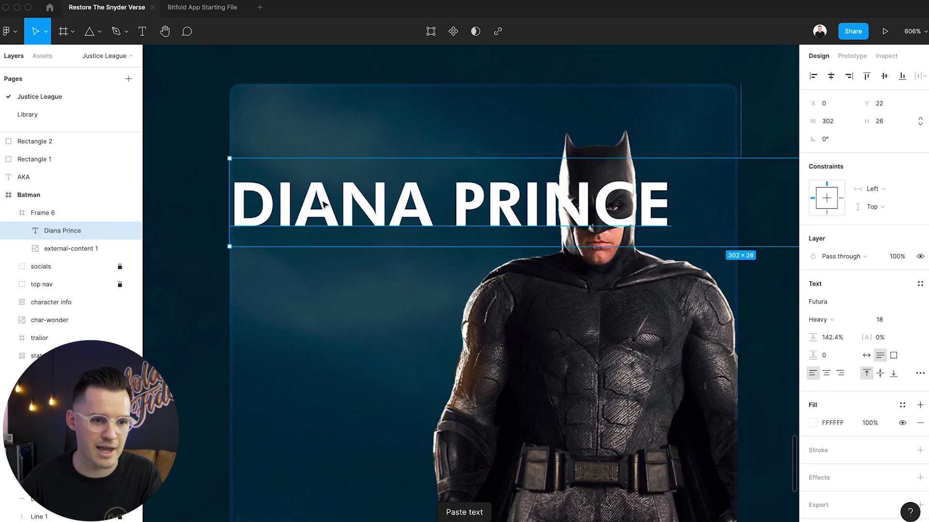
Change the pasted text to "Batman" and set its text box to auto width.
key(Return)
text(Batman)
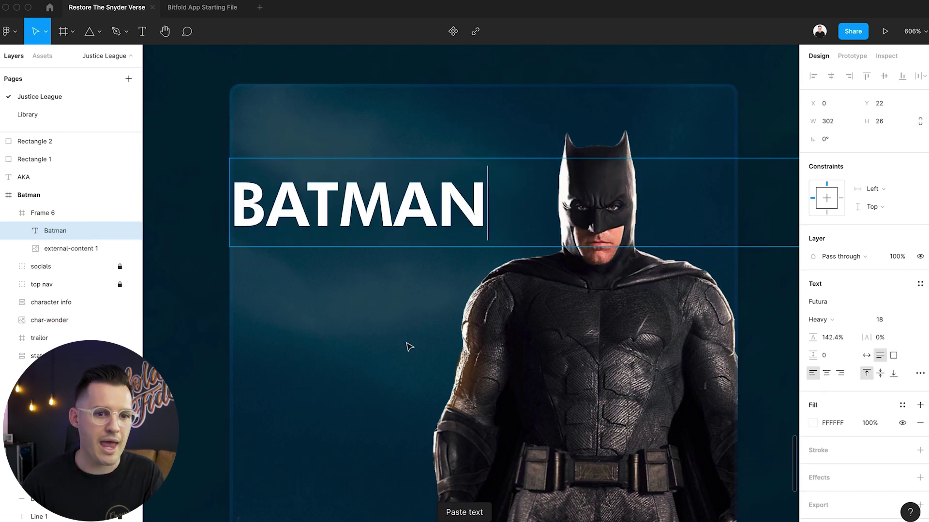
click(866, 356)
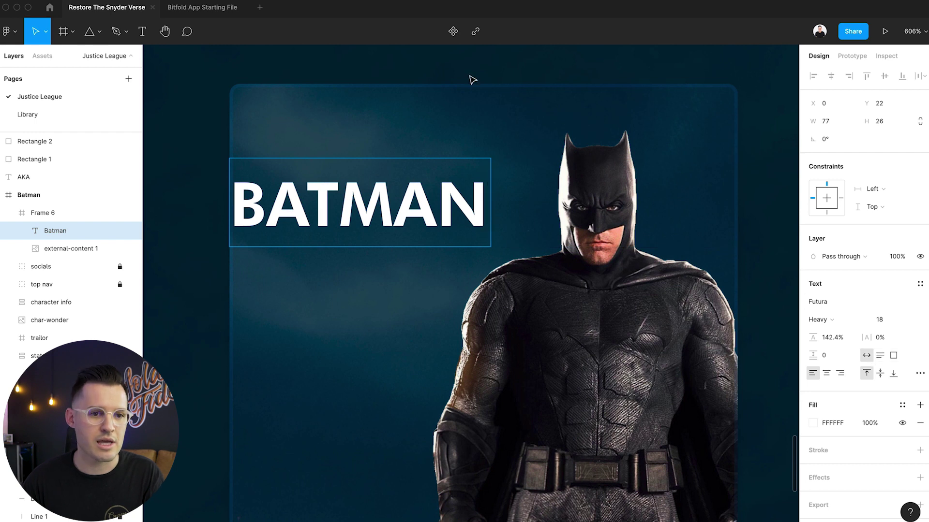
Move the Batman name to X 9, Y 15 within the small frame, beside the figure's head.
drag(375, 212, 401, 187)
key(super+minus)
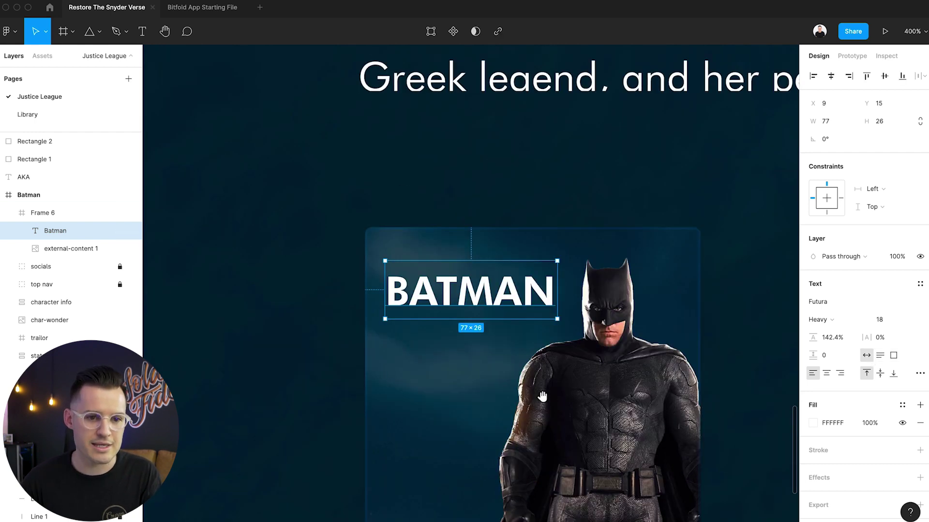
drag(576, 422, 440, 278)
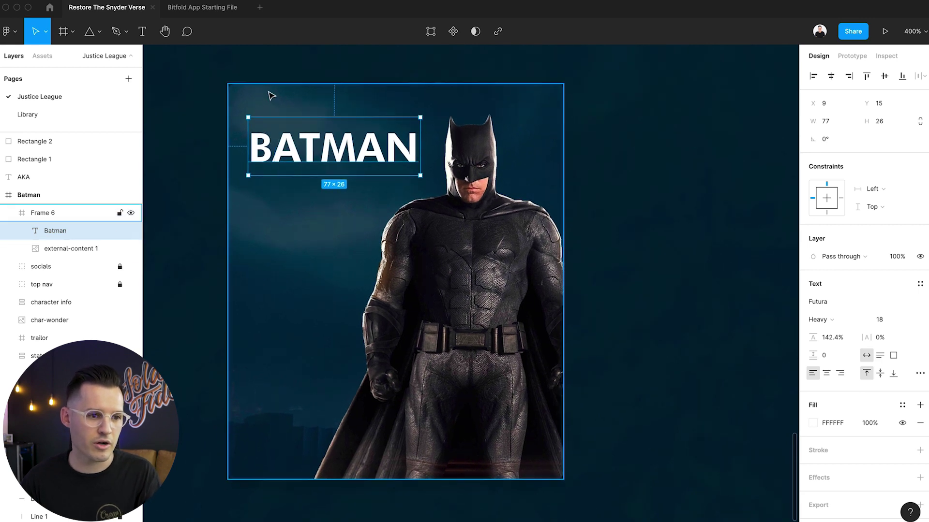
Collapse the layers and rename the small Batman frame as "character card".
key(Escape)
click(8, 213)
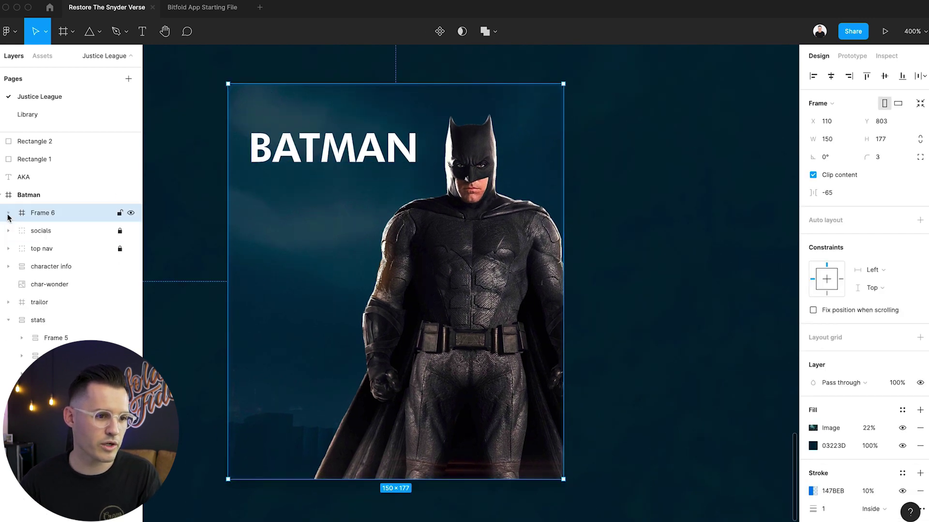
double_click(50, 214)
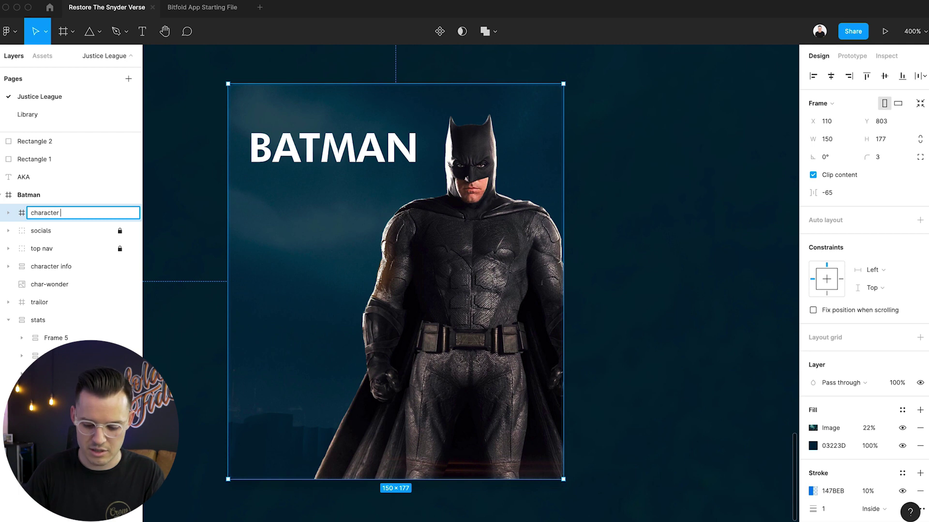
key(Return)
key(shift+0)
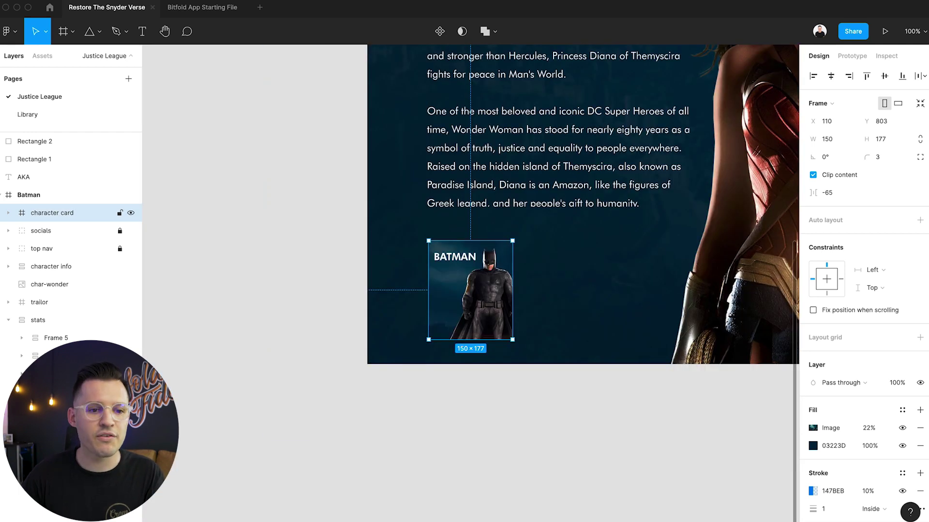
click(423, 408)
drag(423, 408, 282, 426)
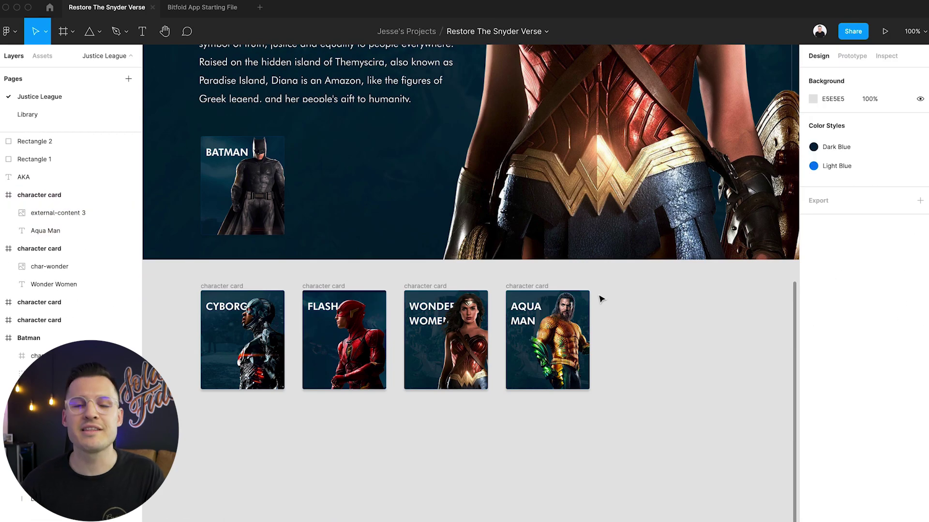
Cut the Cyborg, Flash, Wonder Women and Aqua Man cards from the canvas below the page.
drag(599, 299, 266, 286)
shift+click(234, 287)
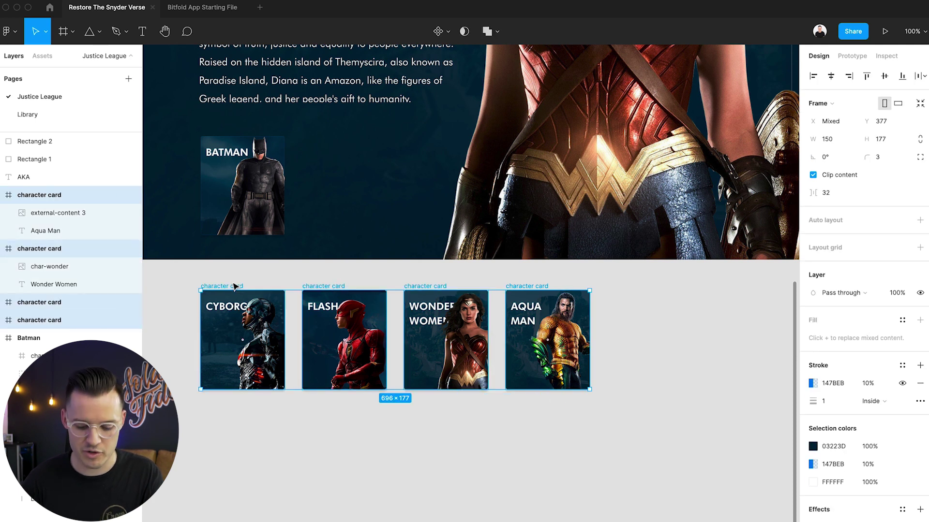
key(Delete)
click(255, 143)
key(super+z)
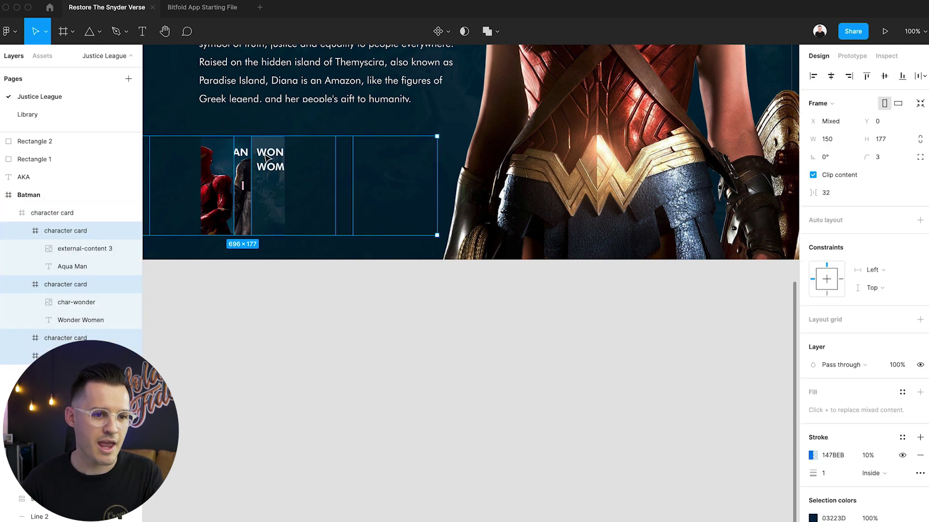
key(super+shift+z)
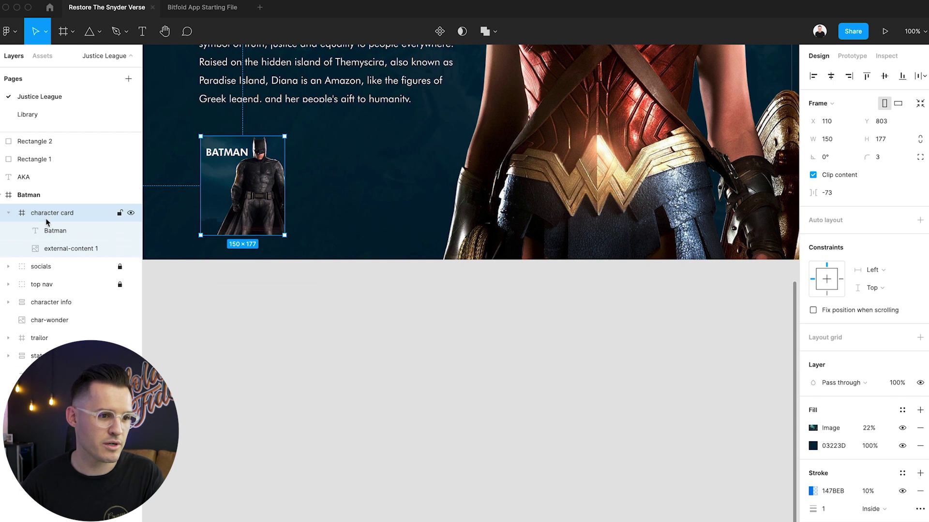
Paste the four cut cards into the Batman page frame and line them up beside the Batman card at Y 803.
click(9, 213)
click(29, 195)
key(super+z)
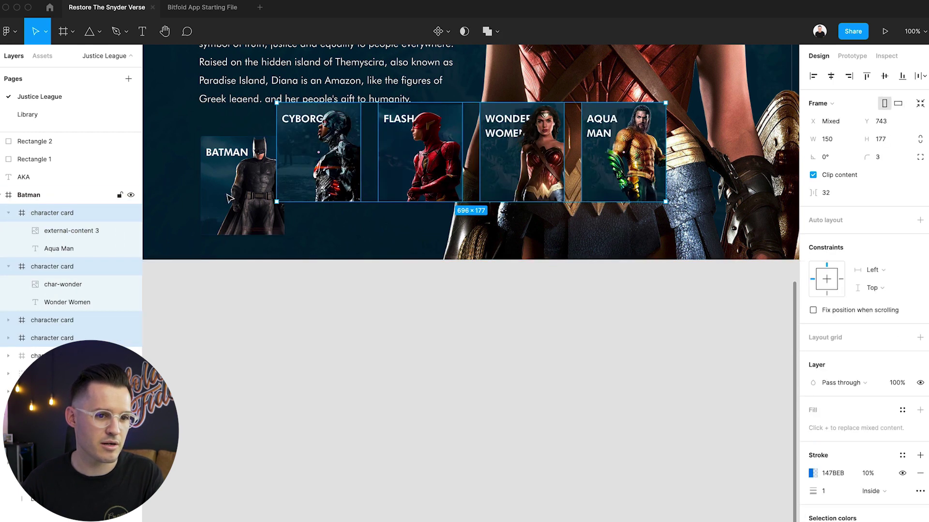
drag(333, 155, 332, 189)
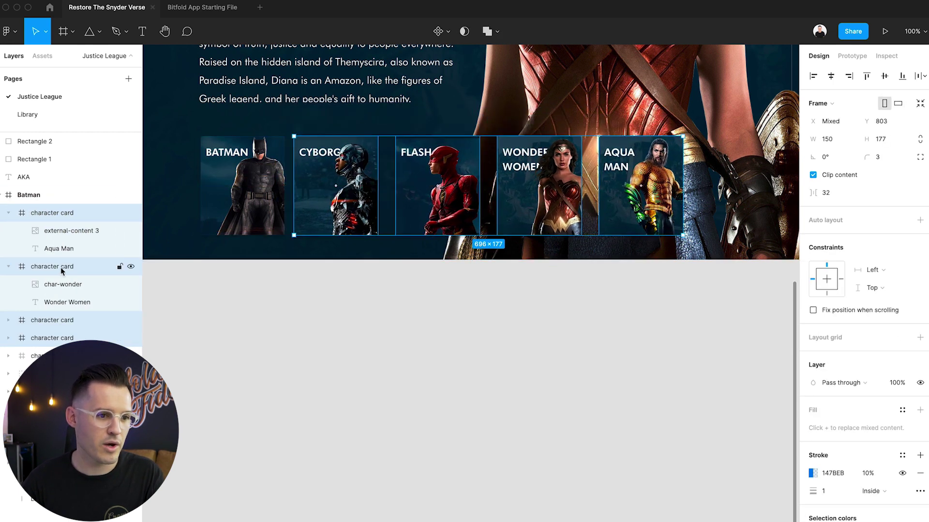
Collapse the card layers, select all five character cards and wrap them in a horizontal auto layout.
key(alt+l)
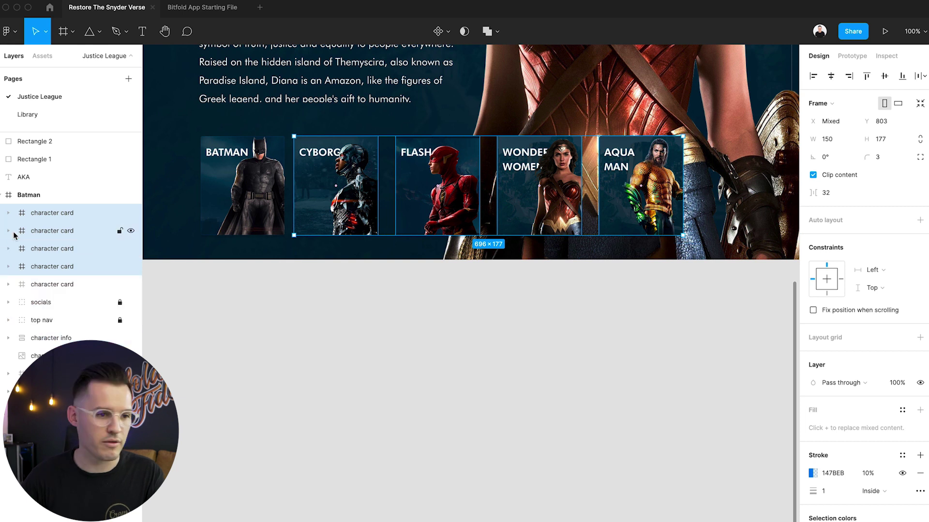
click(54, 285)
shift+click(62, 215)
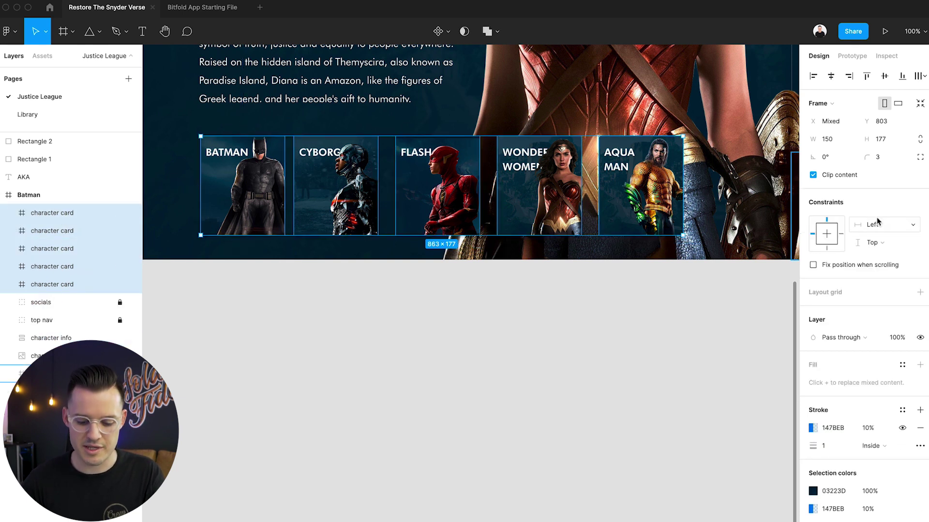
key(shift+a)
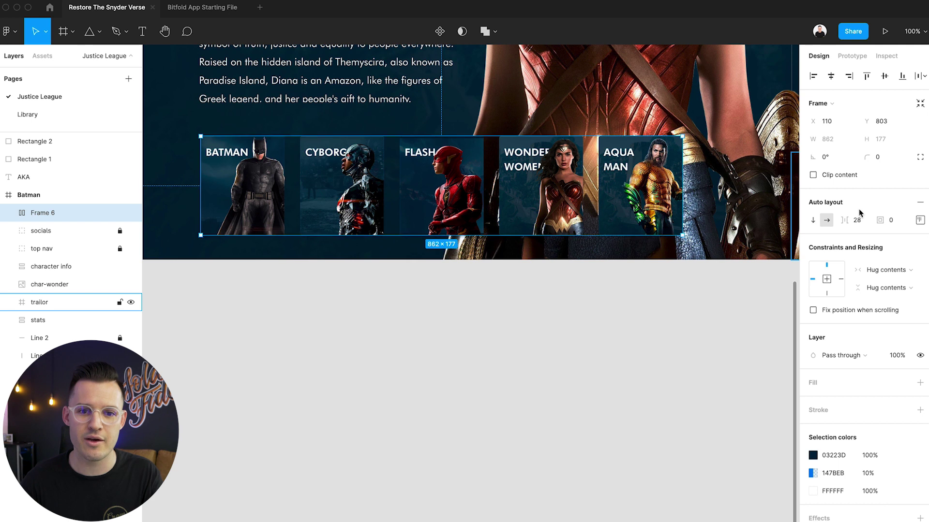
Set the spacing between the character cards to 13 and the row's auto layout alignment to centre.
click(853, 220)
text(10)
key(Return)
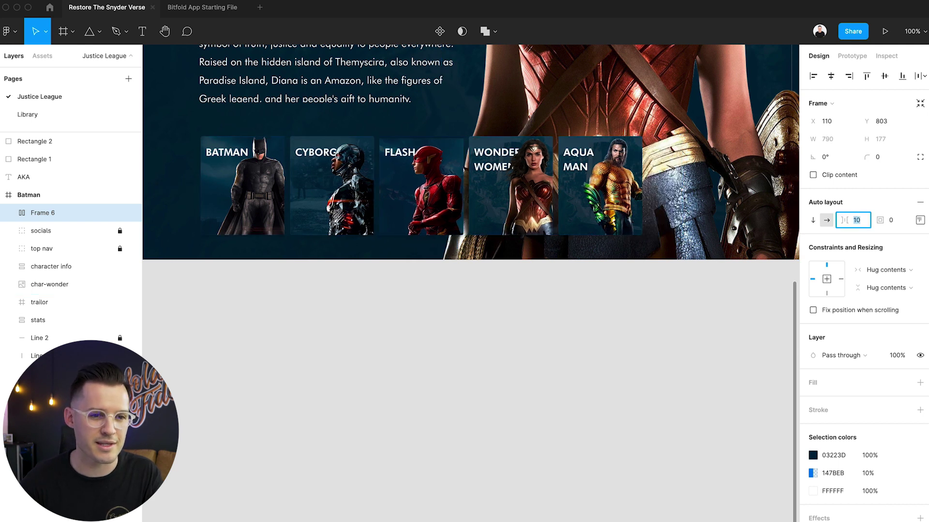
key(Up)
key(Up)
key(Up)
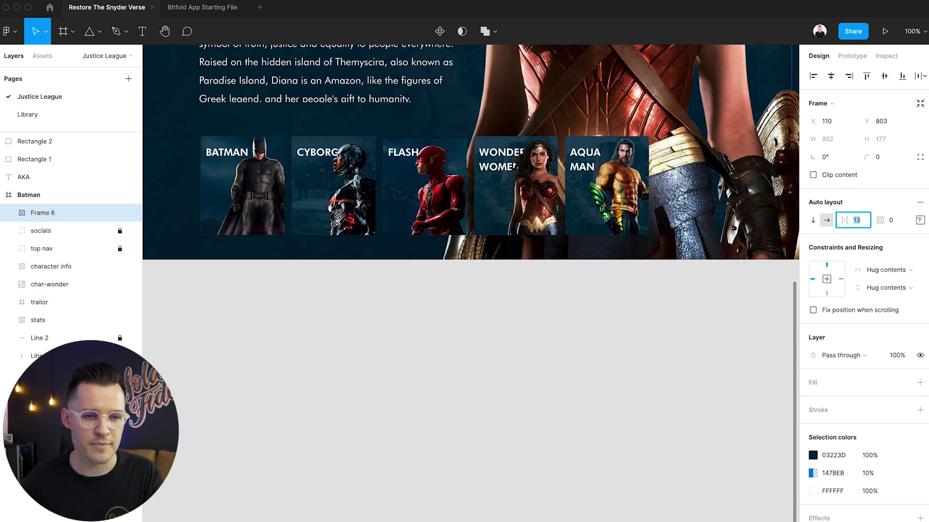
click(920, 220)
click(501, 352)
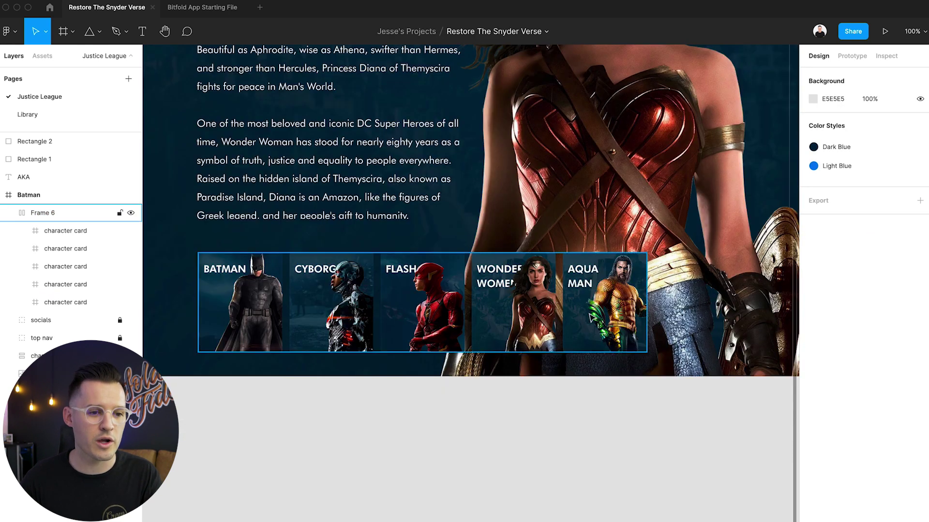
Collapse the layers and send the character card row backward in the layer order, directly behind the char-wonder image.
click(590, 317)
key(minus)
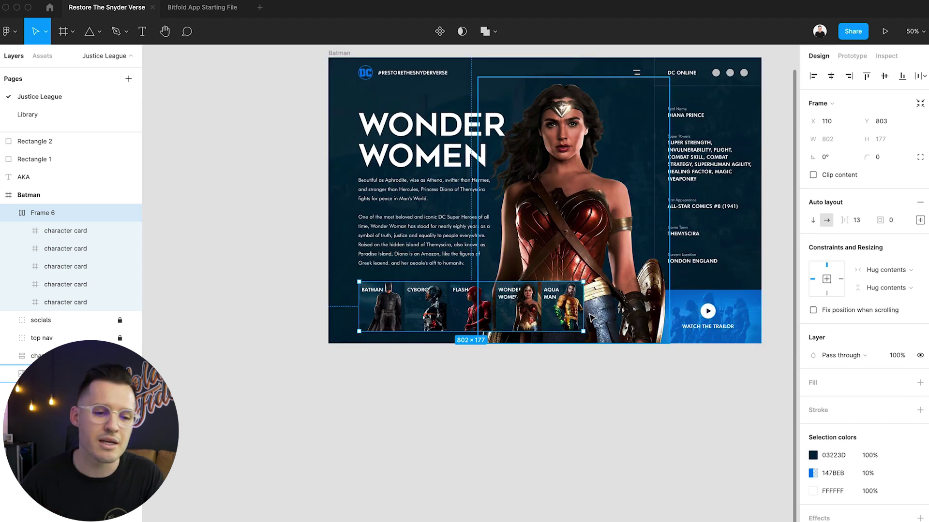
scroll(464, 376, right, 2)
drag(252, 398, 586, 209)
key(alt+l)
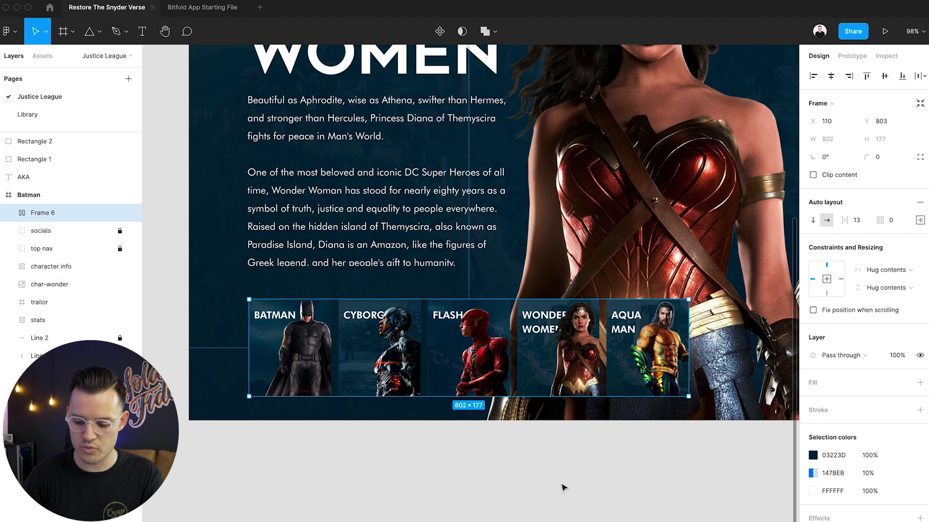
key(super+bracketleft)
key(super+bracketleft)
key(super+bracketleft)
key(super+bracketleft)
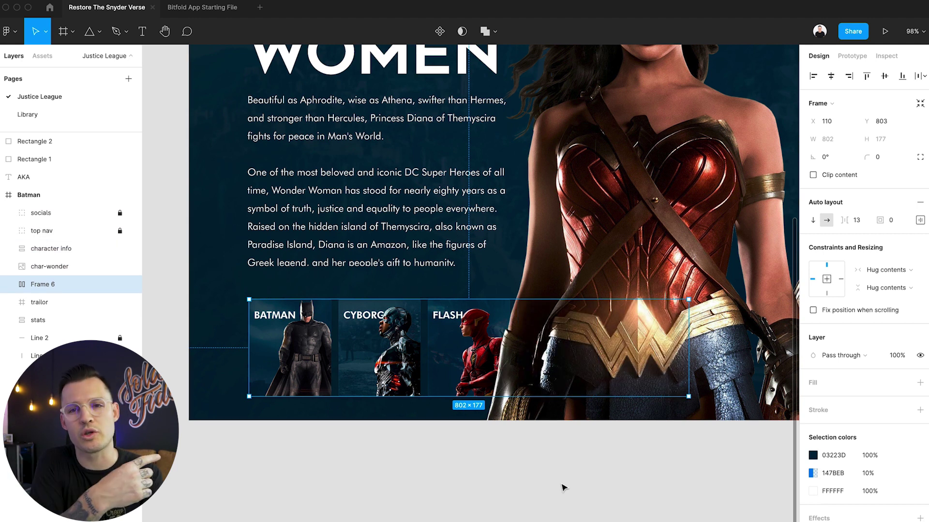
click(619, 469)
scroll(600, 402, up, 3)
scroll(600, 401, right, 3)
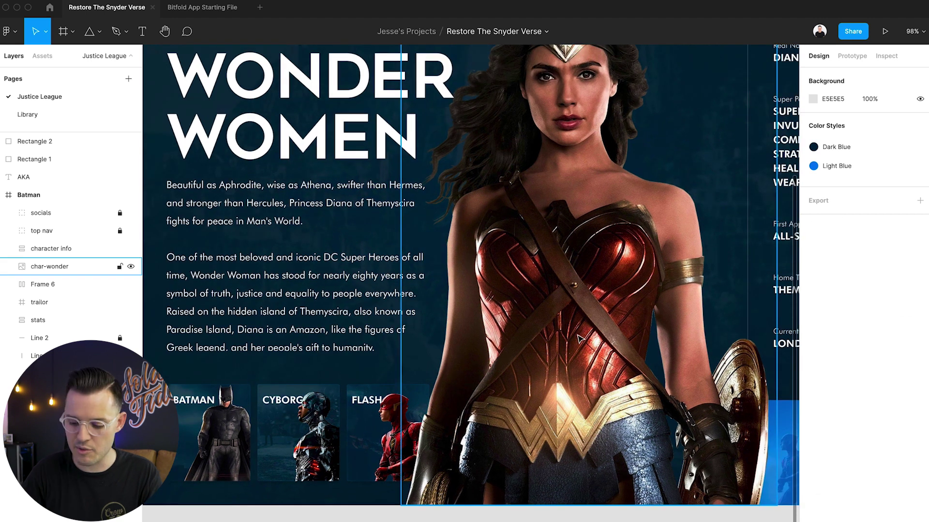
key(super+minus)
drag(635, 470, 569, 489)
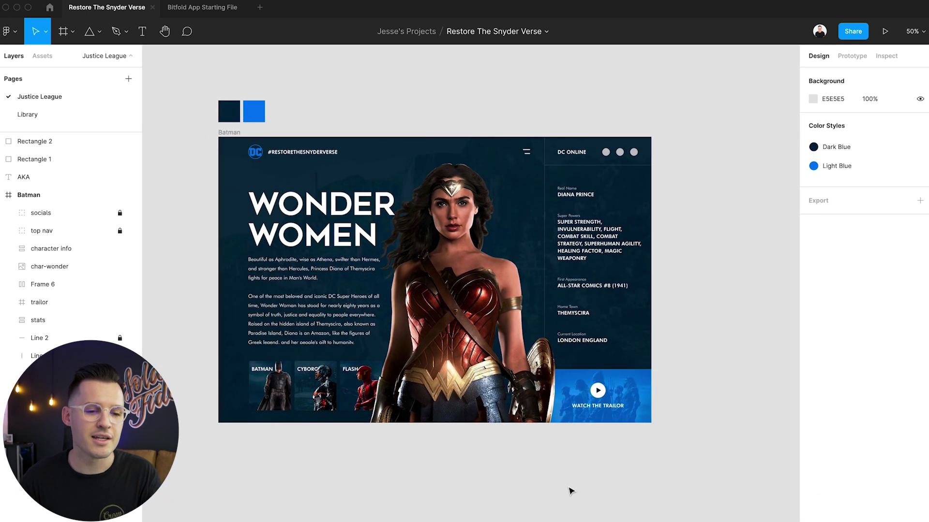